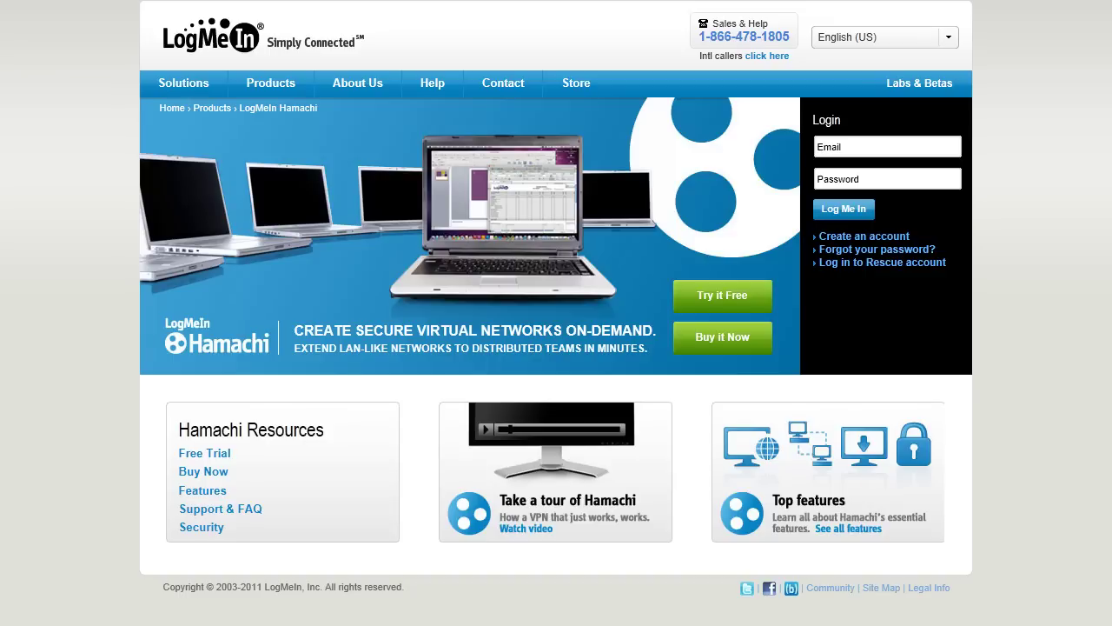
- Load Tinkertry's 'Home Server Family Cloud' article by entering tinkertry in the address bar
{"action": "type", "text": "tinkertry"}
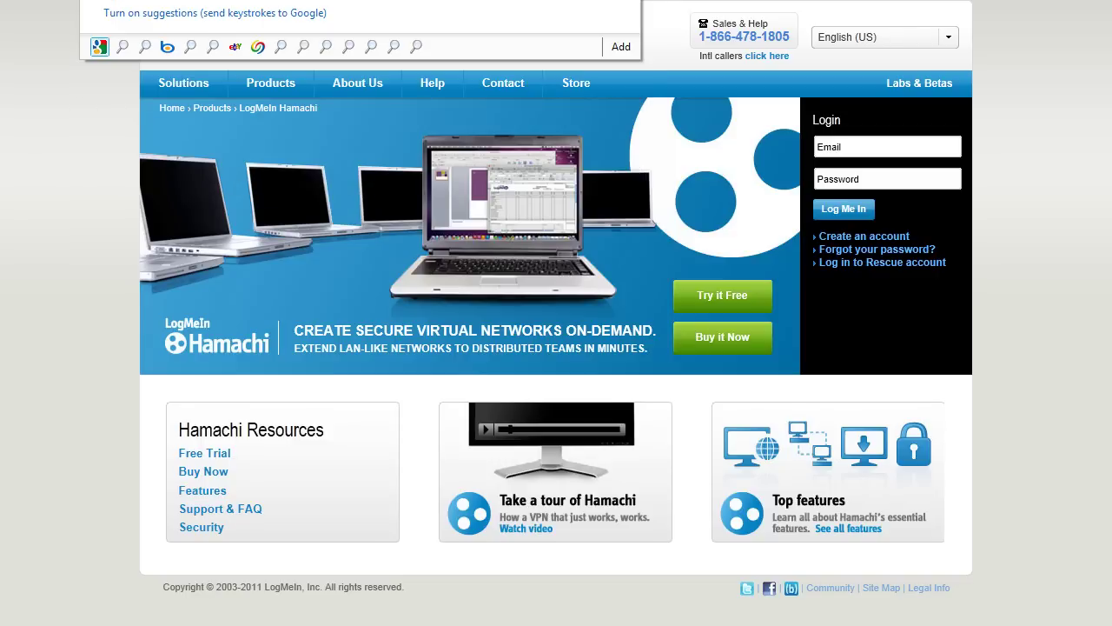
{"action": "key", "text": "Return"}
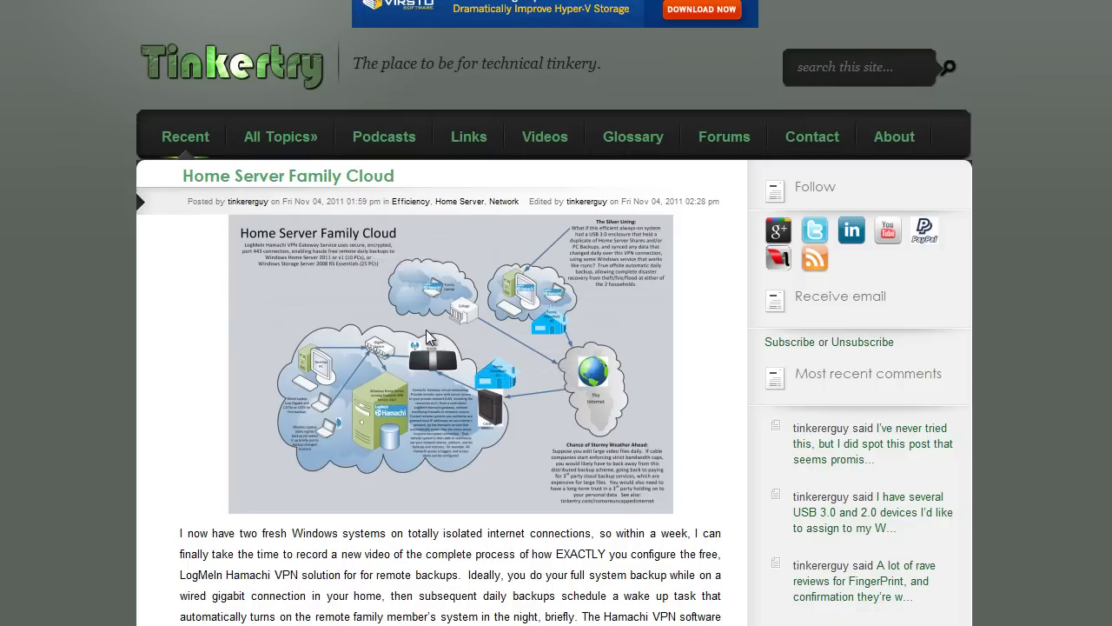
- Close the Xmarks Alert pop-up covering the Tinkertry article
{"action": "left_click", "coordinate": [679, 502]}
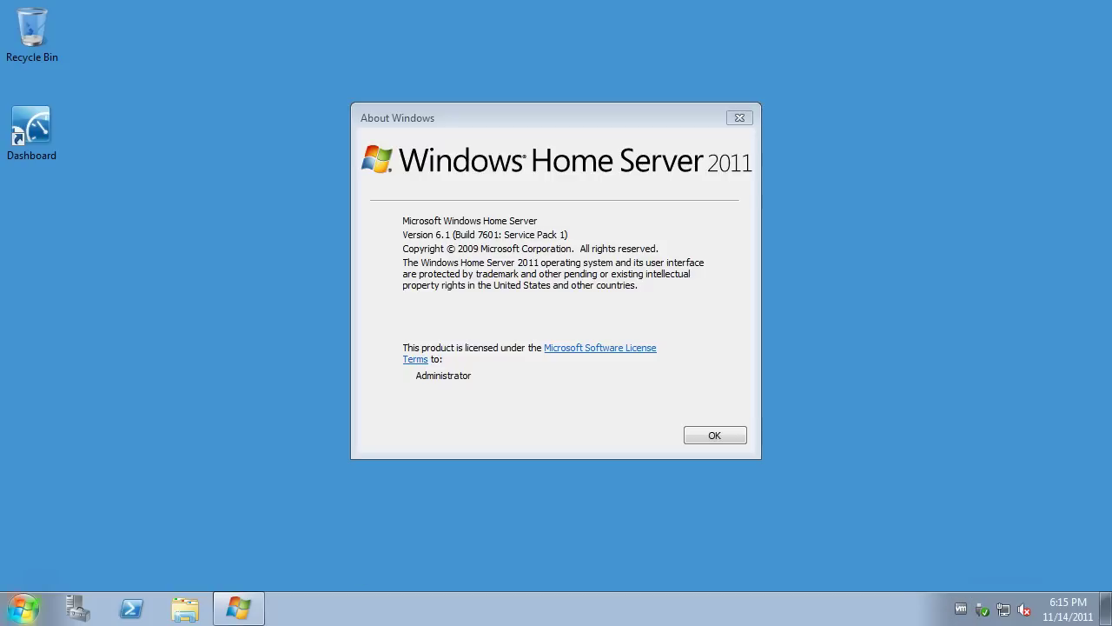
- Review Control Panel's installed programs list, then close it and the About Windows dialog
{"action": "left_click", "coordinate": [15, 619]}
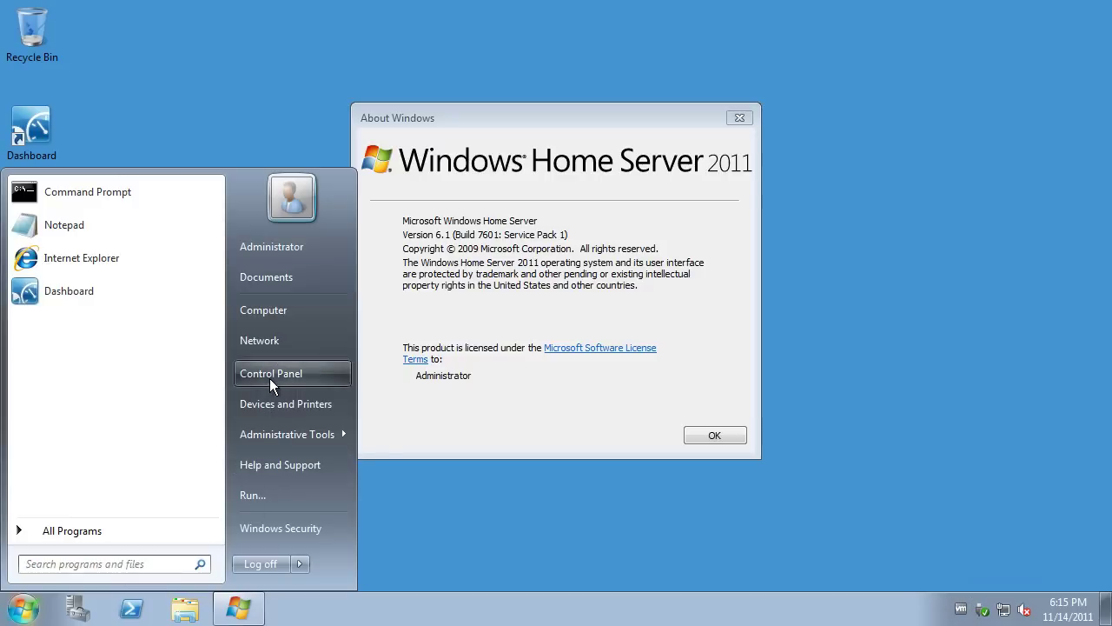
{"action": "left_click", "coordinate": [269, 378]}
{"action": "left_click", "coordinate": [345, 316]}
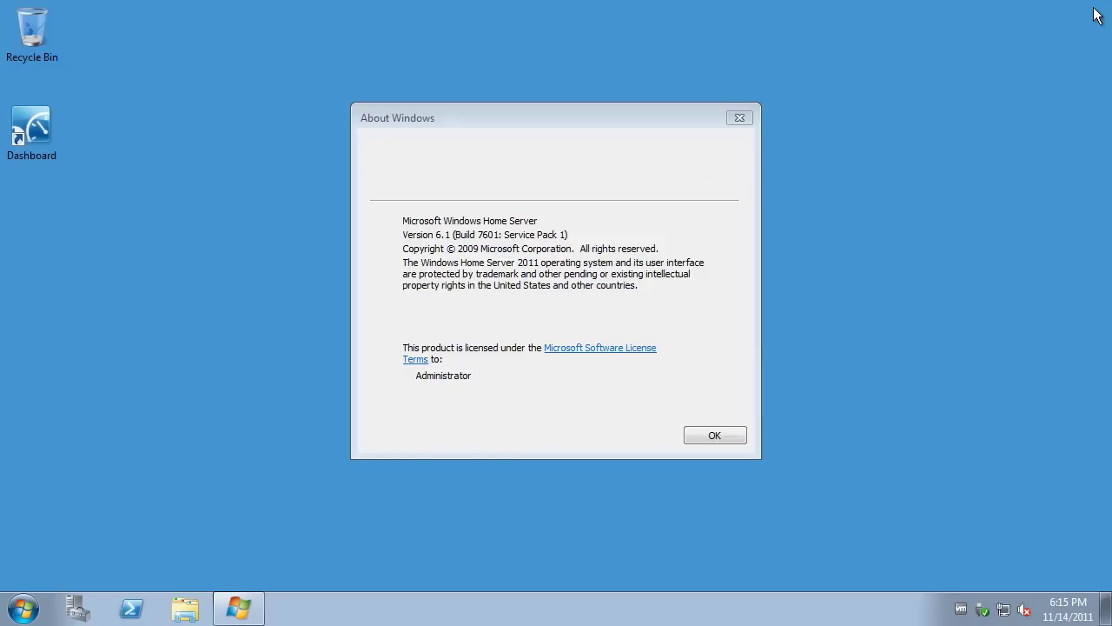
{"action": "left_click", "coordinate": [1096, 9]}
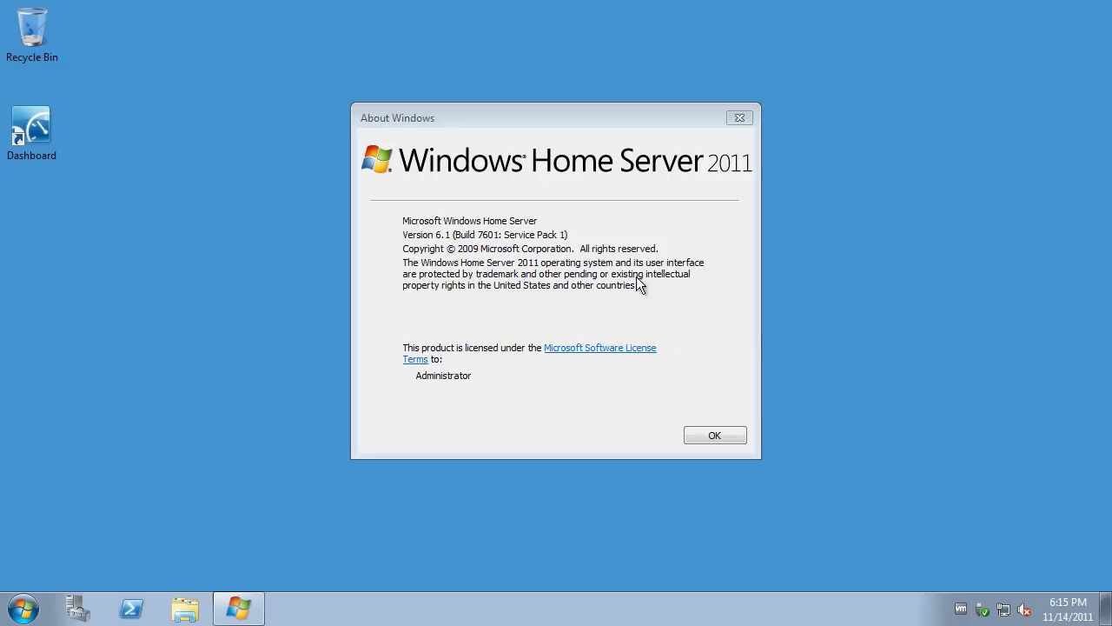
{"action": "left_click", "coordinate": [743, 441]}
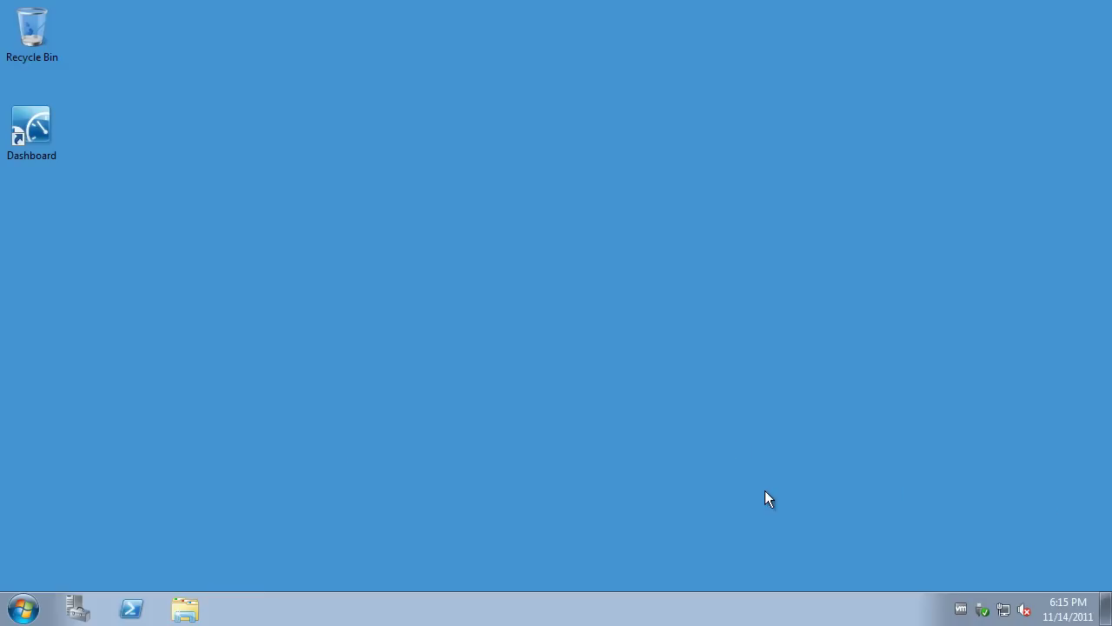
- In Server Manager's Security Information, set IE Enhanced Security Configuration to Off for Administrators
{"action": "left_click", "coordinate": [75, 606]}
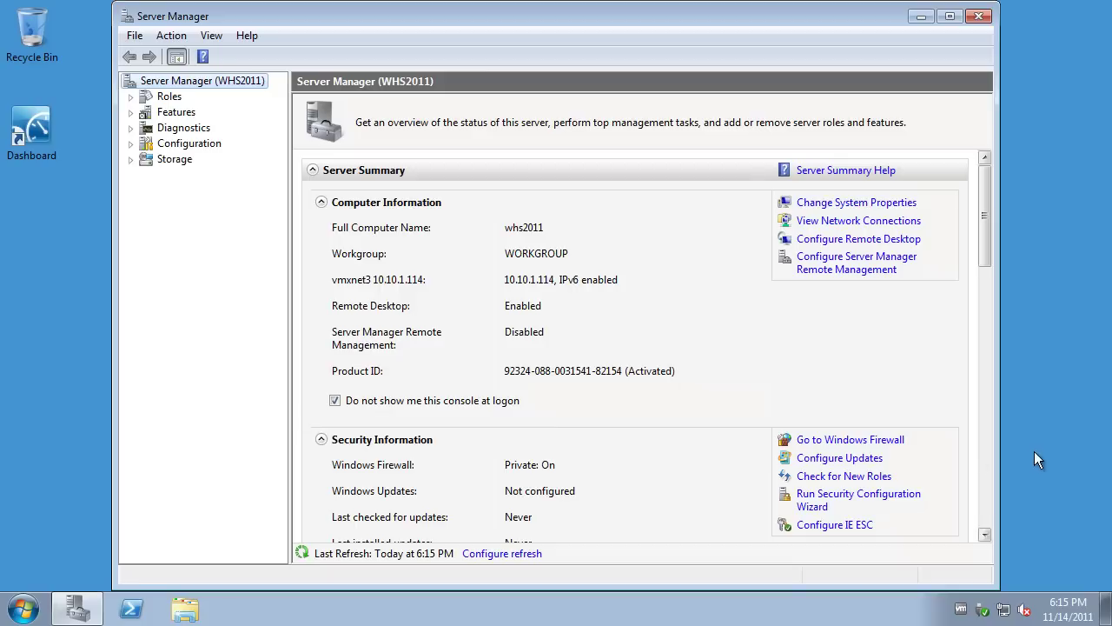
{"action": "left_click", "coordinate": [984, 323]}
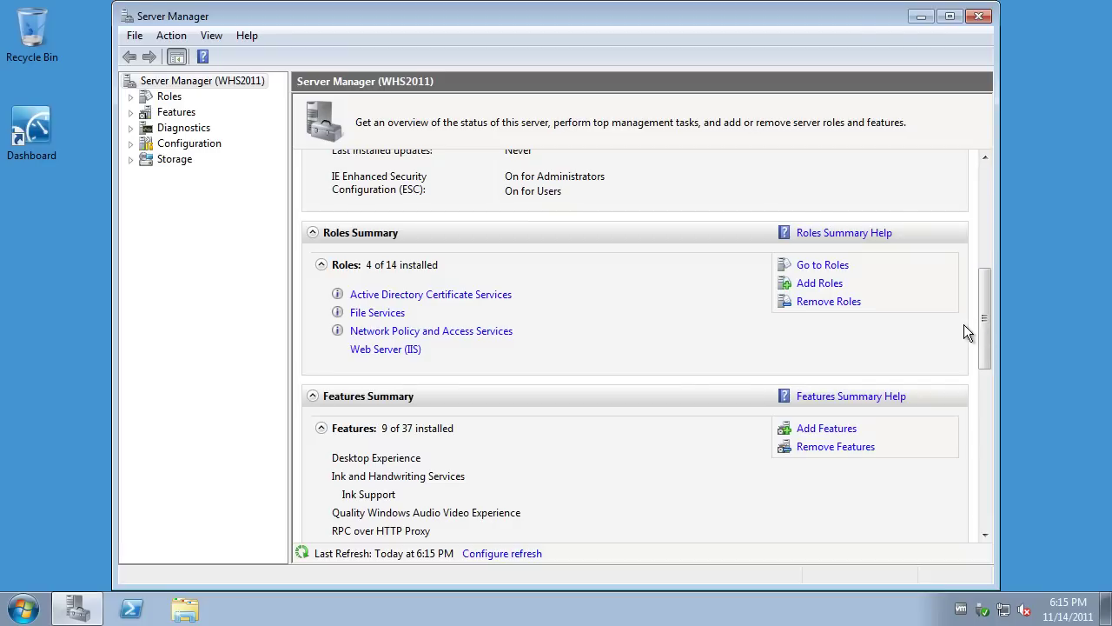
{"action": "left_click", "coordinate": [984, 159]}
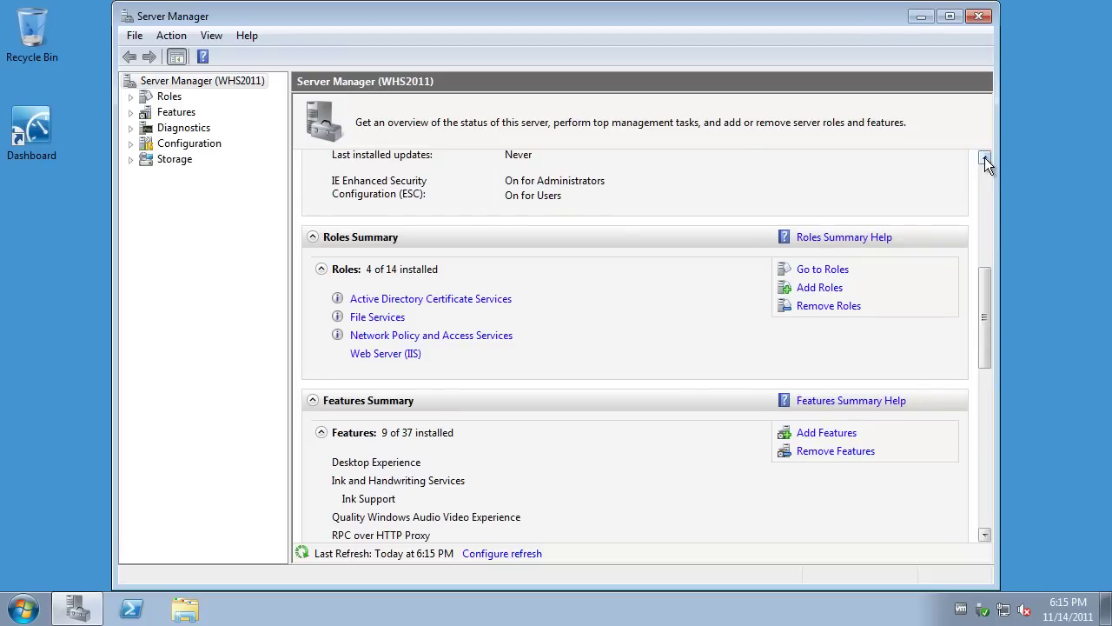
{"action": "left_click", "coordinate": [985, 158]}
{"action": "left_click", "coordinate": [985, 158]}
{"action": "left_click", "coordinate": [985, 158]}
{"action": "left_click", "coordinate": [984, 158]}
{"action": "left_click", "coordinate": [854, 206]}
{"action": "left_click", "coordinate": [453, 287]}
{"action": "left_click", "coordinate": [632, 471]}
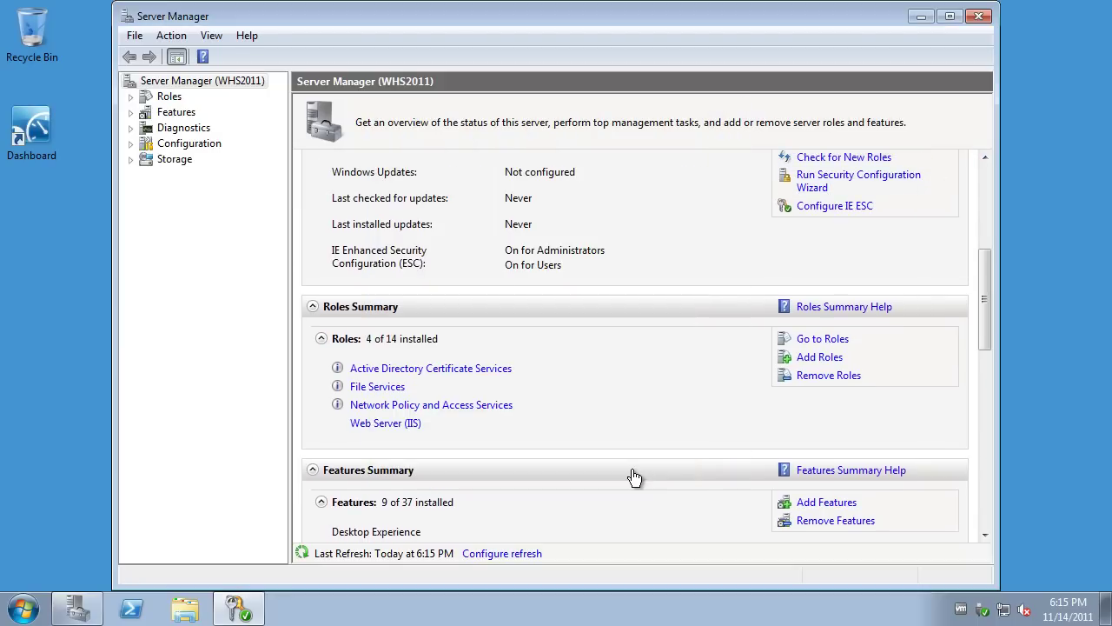
- Launch Internet Explorer and complete its first-run setup with Suggested Sites turned off
{"action": "left_click", "coordinate": [922, 18]}
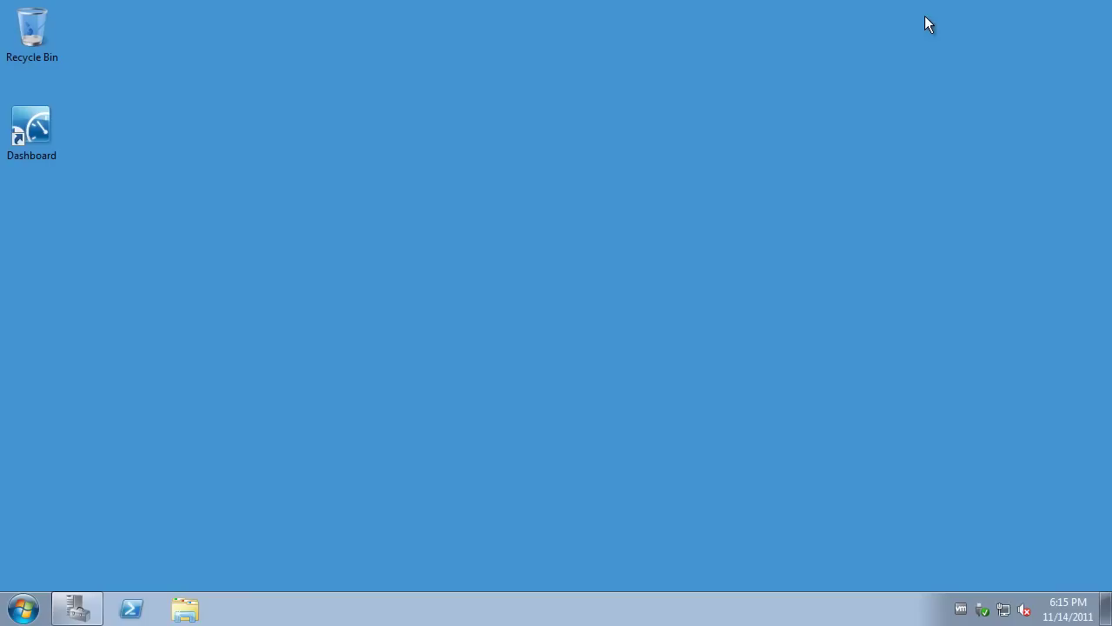
{"action": "left_click", "coordinate": [24, 608]}
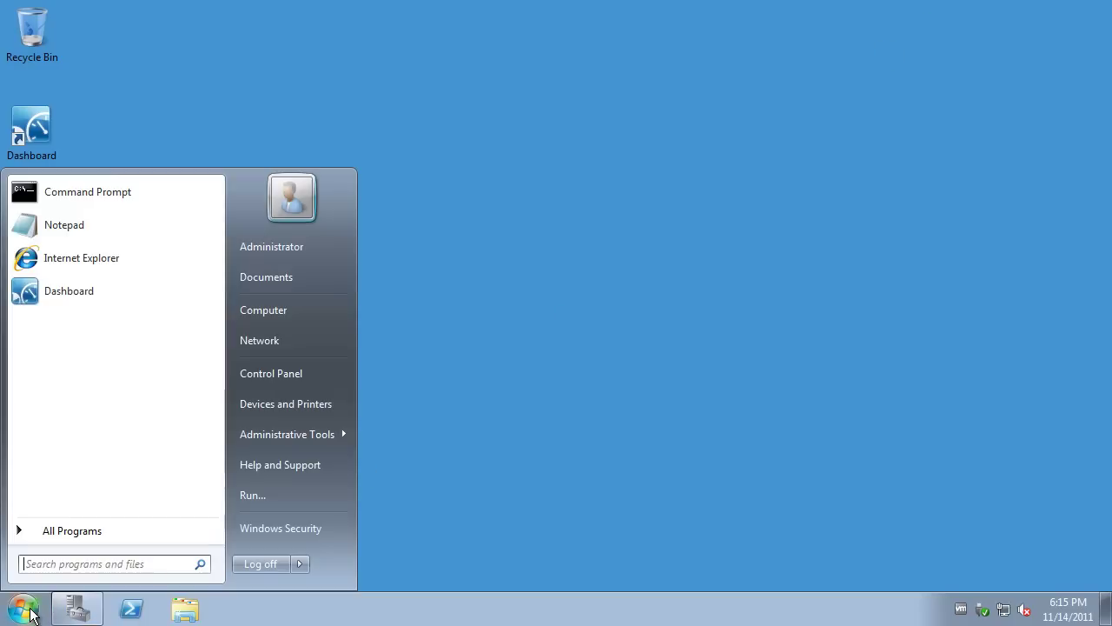
{"action": "left_click", "coordinate": [63, 258]}
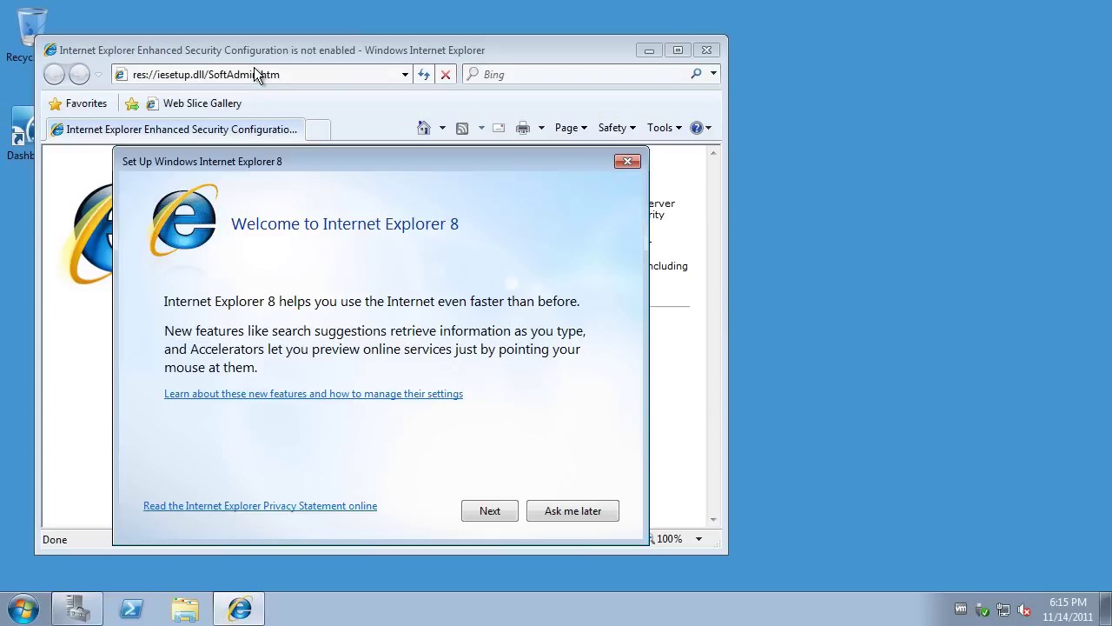
{"action": "left_click", "coordinate": [496, 510]}
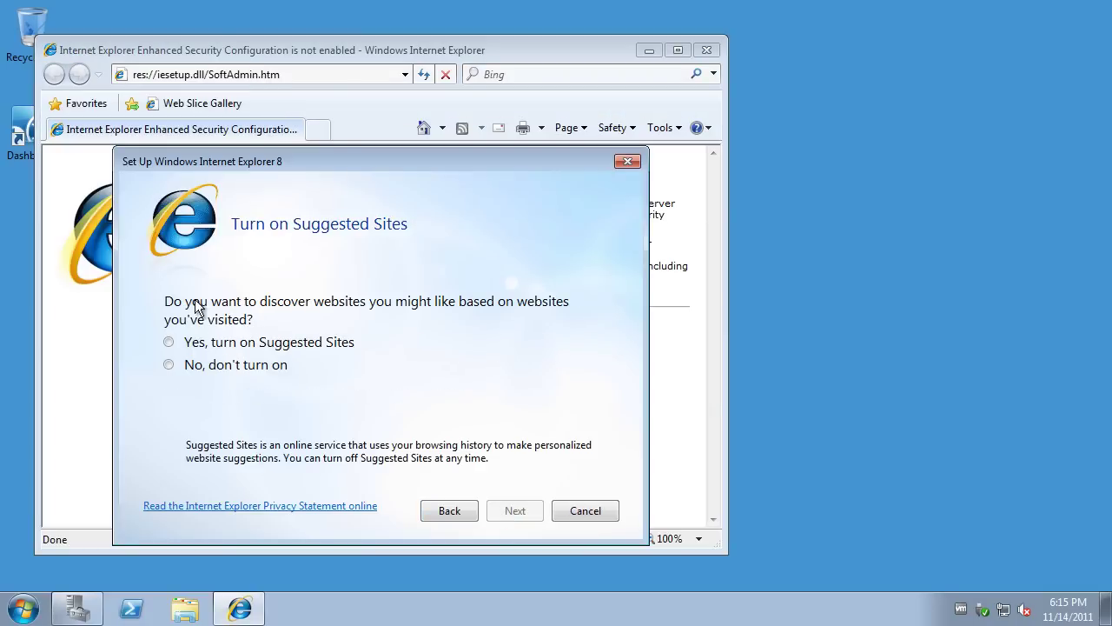
{"action": "left_click", "coordinate": [208, 369]}
{"action": "left_click", "coordinate": [525, 509]}
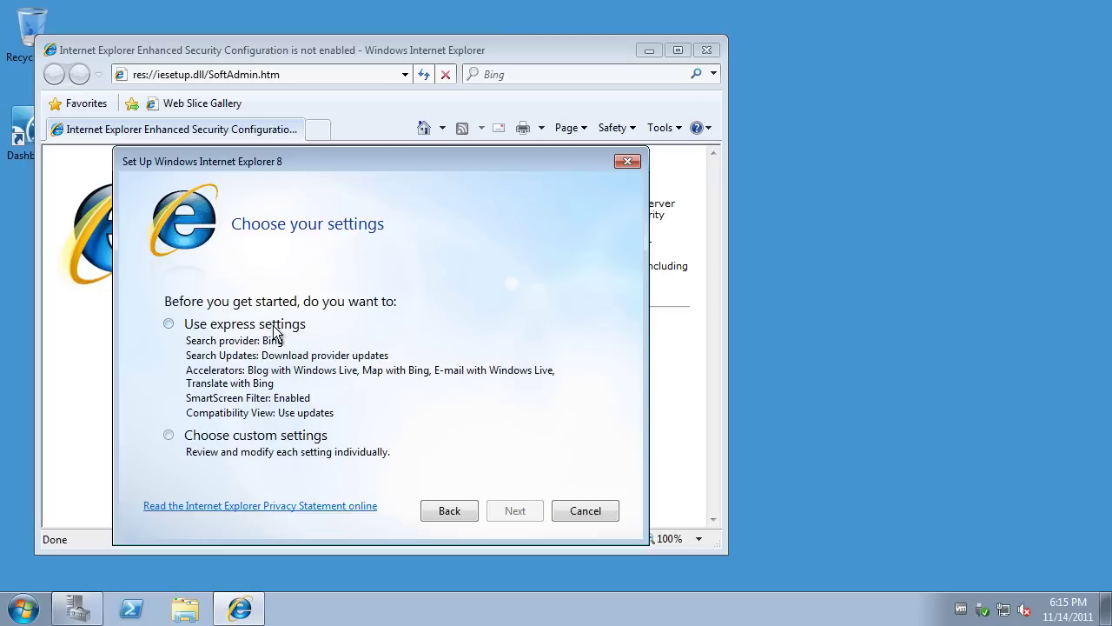
{"action": "left_click", "coordinate": [511, 510]}
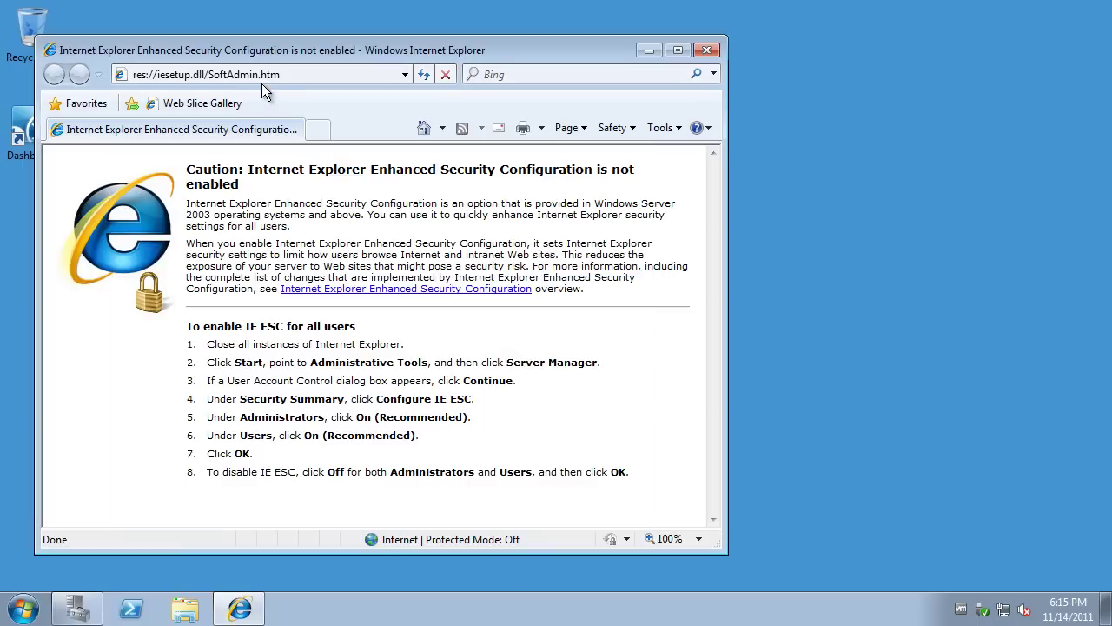
- Go to logmein.com, maximize the browser window, and hide the Favorites Bar
{"action": "left_click", "coordinate": [258, 75]}
{"action": "type", "text": "logmein.com"}
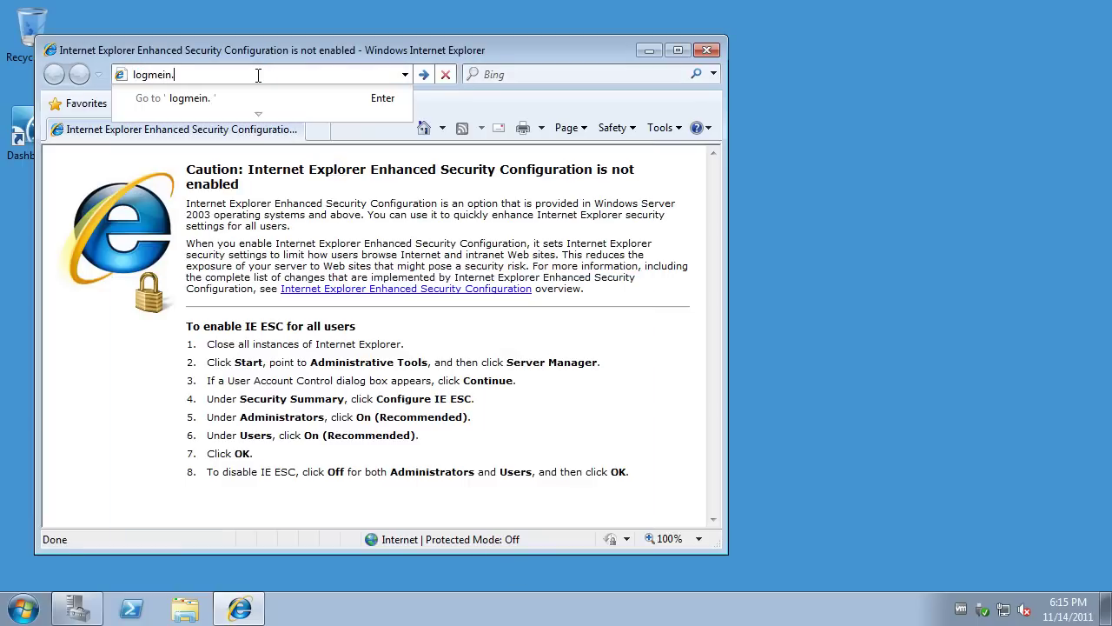
{"action": "key", "text": "Return"}
{"action": "double_click", "coordinate": [305, 54]}
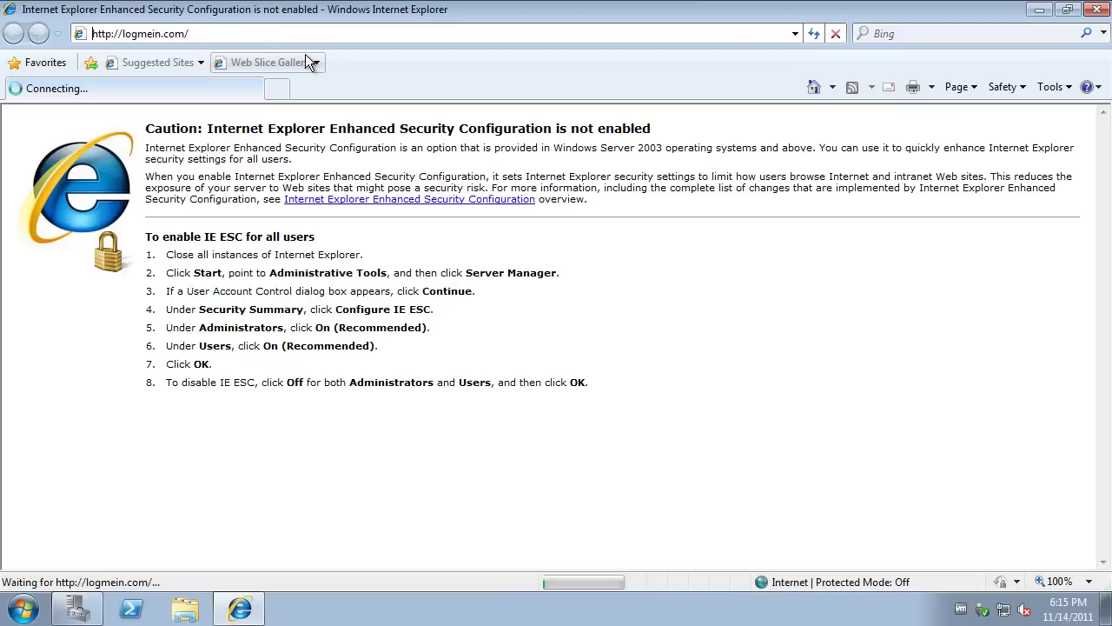
{"action": "right_click", "coordinate": [405, 51]}
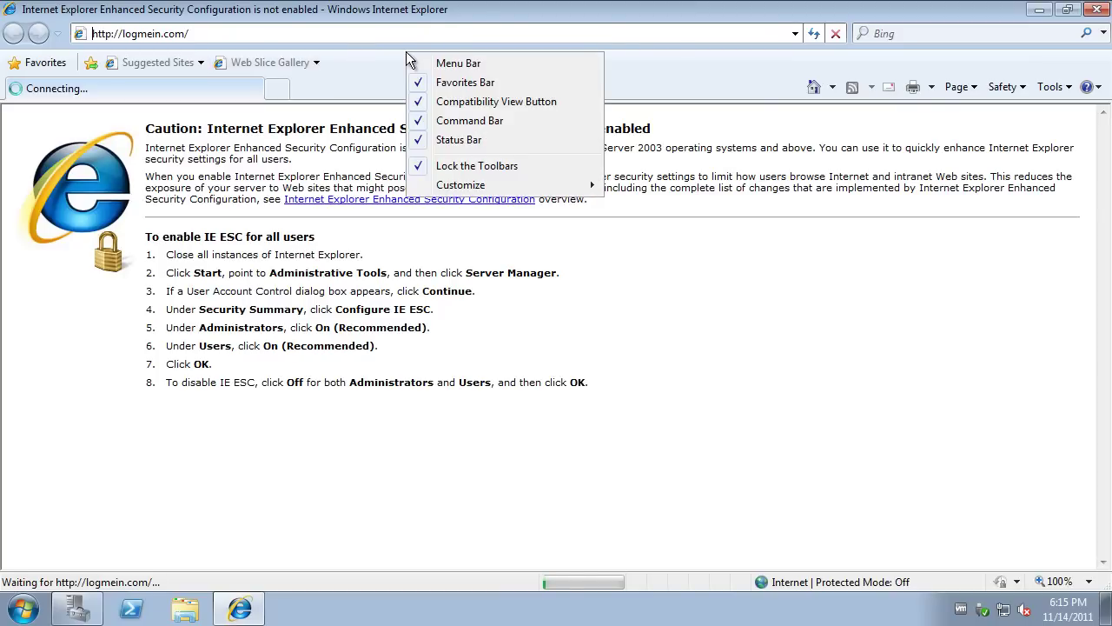
{"action": "left_click", "coordinate": [443, 79]}
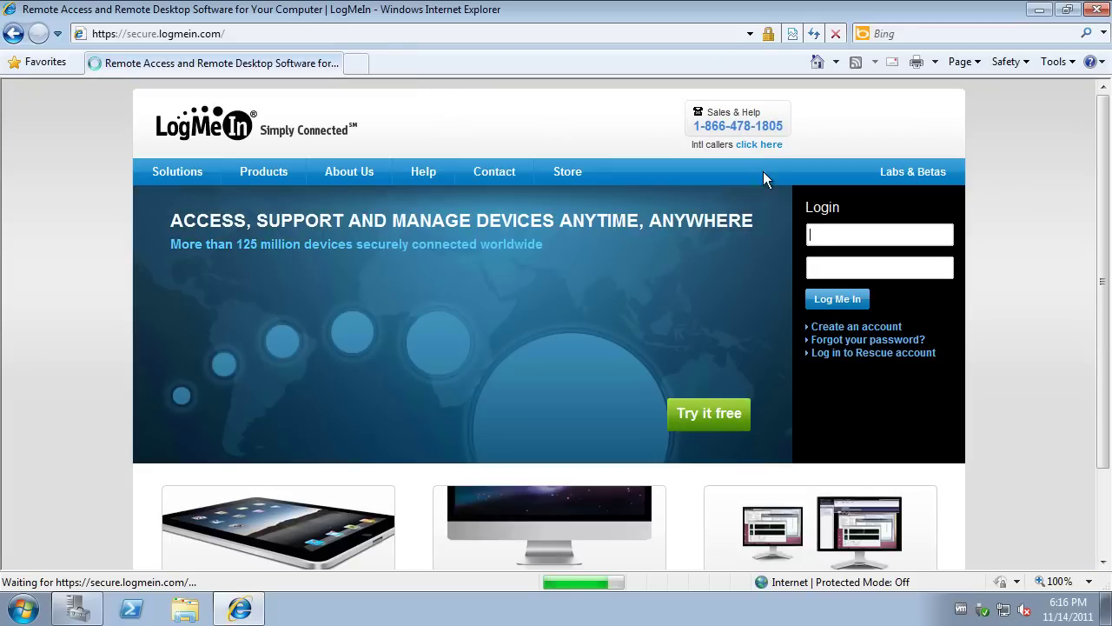
- Enter an email address in the login email field, then clear it again
{"action": "left_click", "coordinate": [834, 236]}
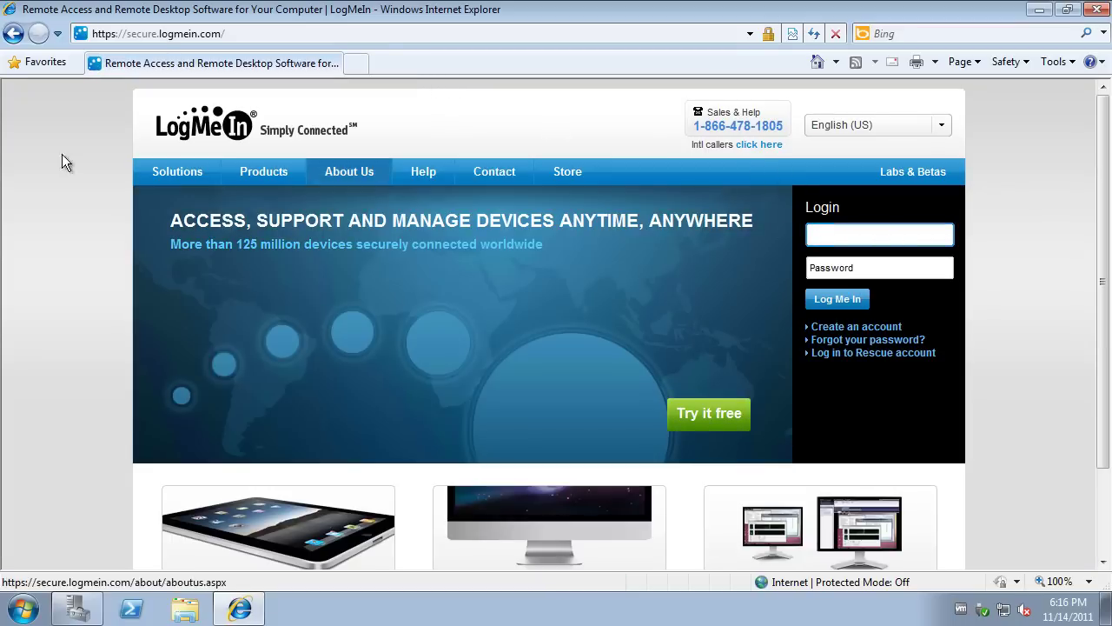
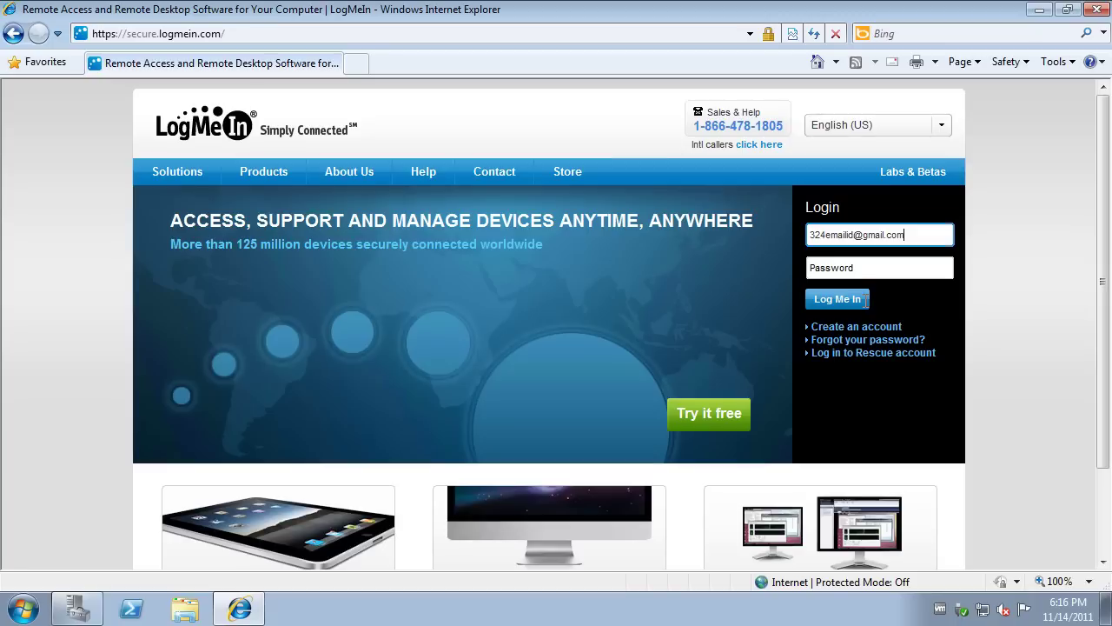
{"action": "key", "text": "ctrl+a"}
{"action": "key", "text": "ctrl+c"}
{"action": "key", "text": "BackSpace"}
- From the Products page, choose Try It Now for Hamachi to open Create Account
{"action": "left_click", "coordinate": [263, 178]}
{"action": "mouse_move", "coordinate": [261, 177]}
{"action": "scroll", "coordinate": [409, 261], "scroll_direction": "down", "scroll_amount": 8}
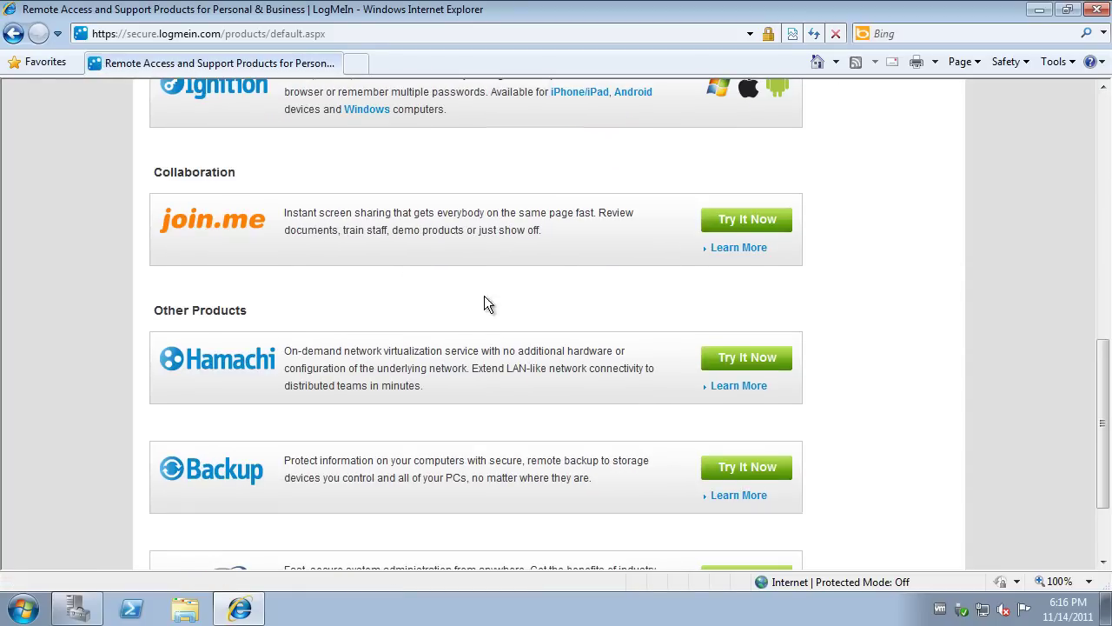
{"action": "left_click", "coordinate": [740, 358]}
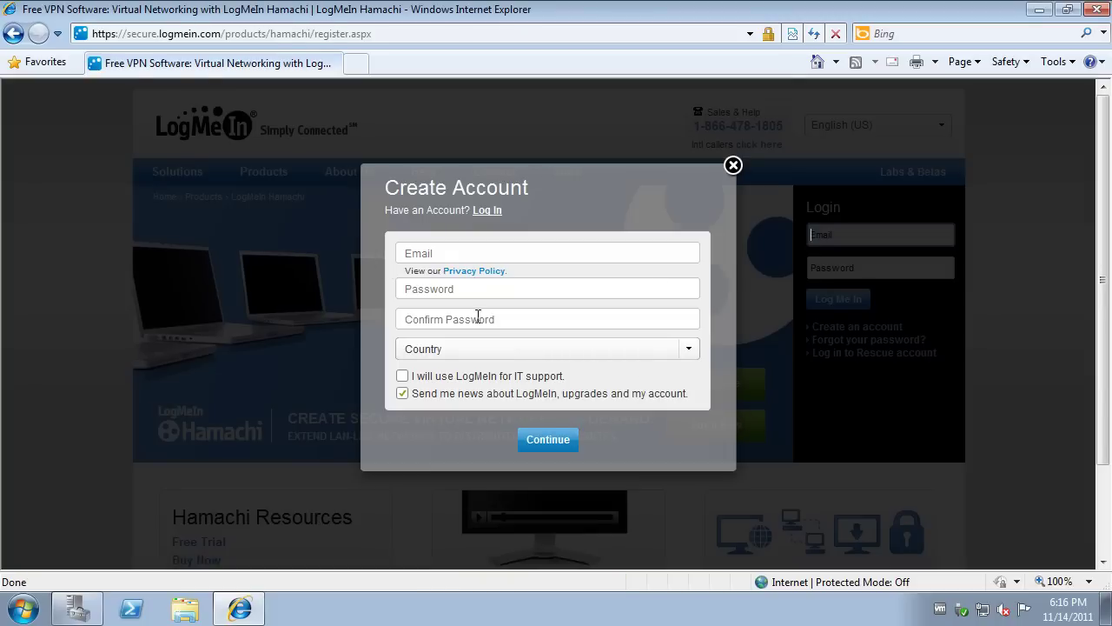
- Paste the account email, password and password confirmation into the Create Account form
{"action": "left_click", "coordinate": [432, 252]}
{"action": "key", "text": "ctrl+v"}
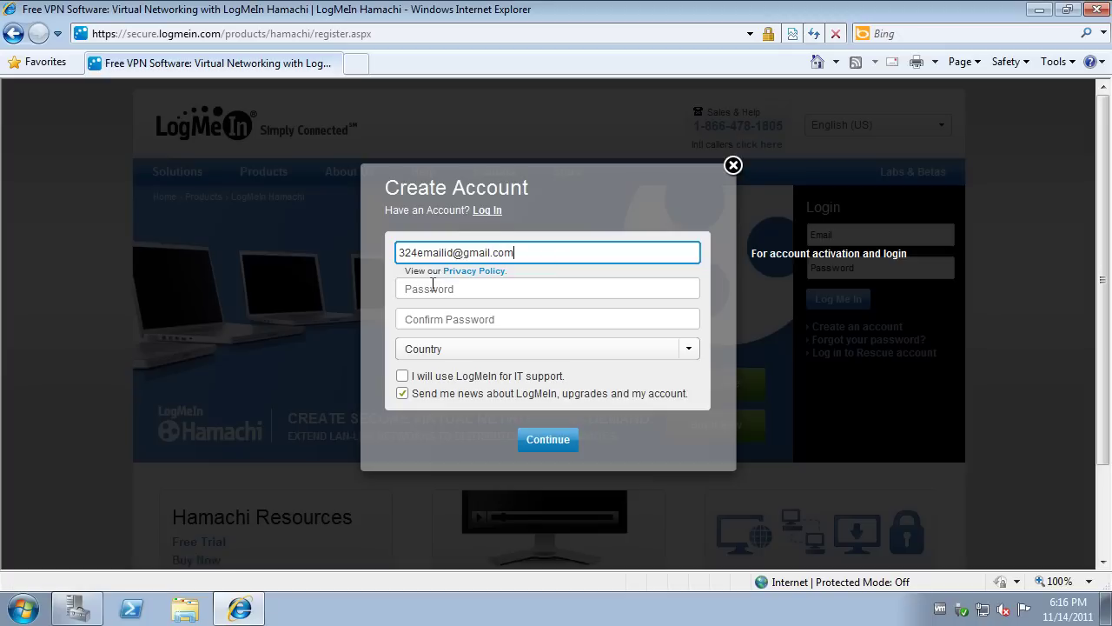
{"action": "left_click", "coordinate": [556, 292]}
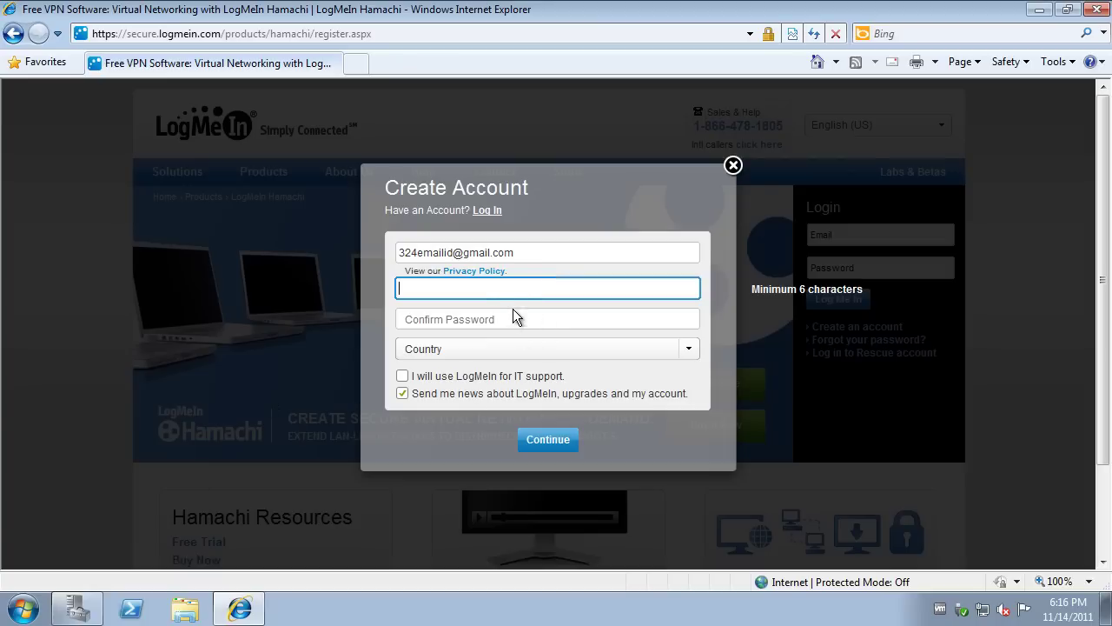
{"action": "key", "text": "ctrl+v"}
{"action": "left_click", "coordinate": [436, 320]}
{"action": "key", "text": "ctrl+v"}
- Set country to United States, uncheck the news opt-in, and submit the account
{"action": "left_click", "coordinate": [437, 348]}
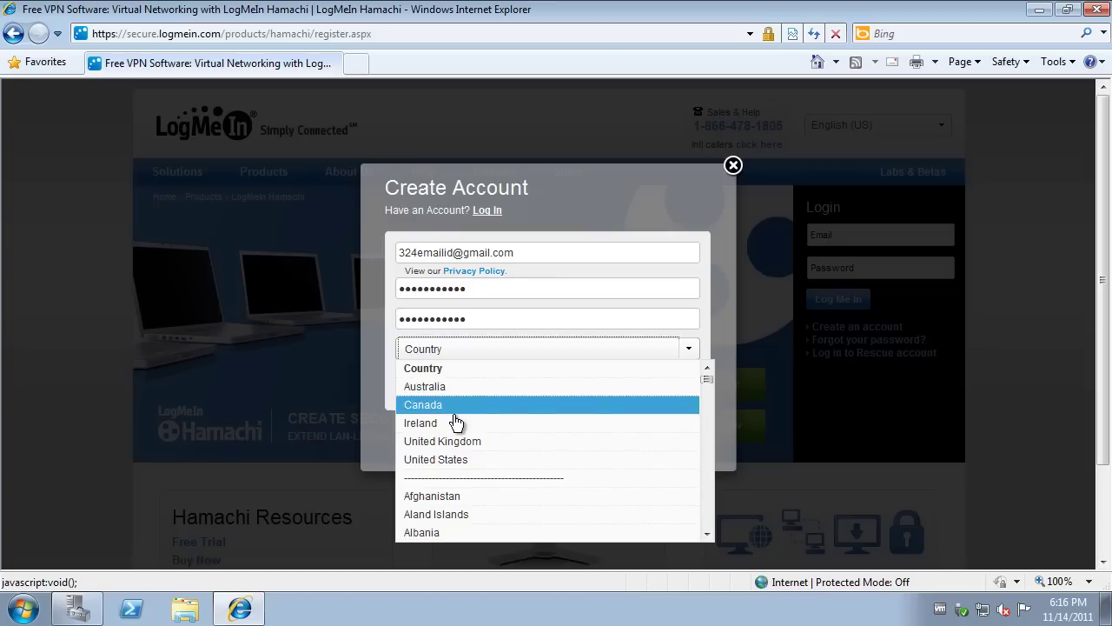
{"action": "left_click", "coordinate": [459, 459]}
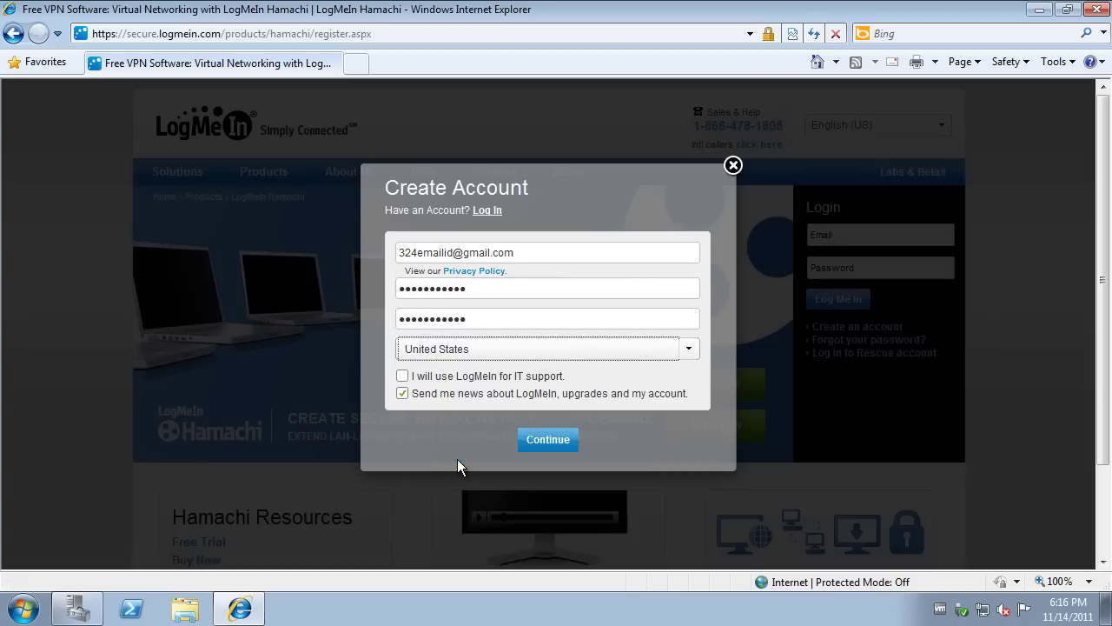
{"action": "left_click", "coordinate": [402, 395]}
{"action": "left_click", "coordinate": [563, 442]}
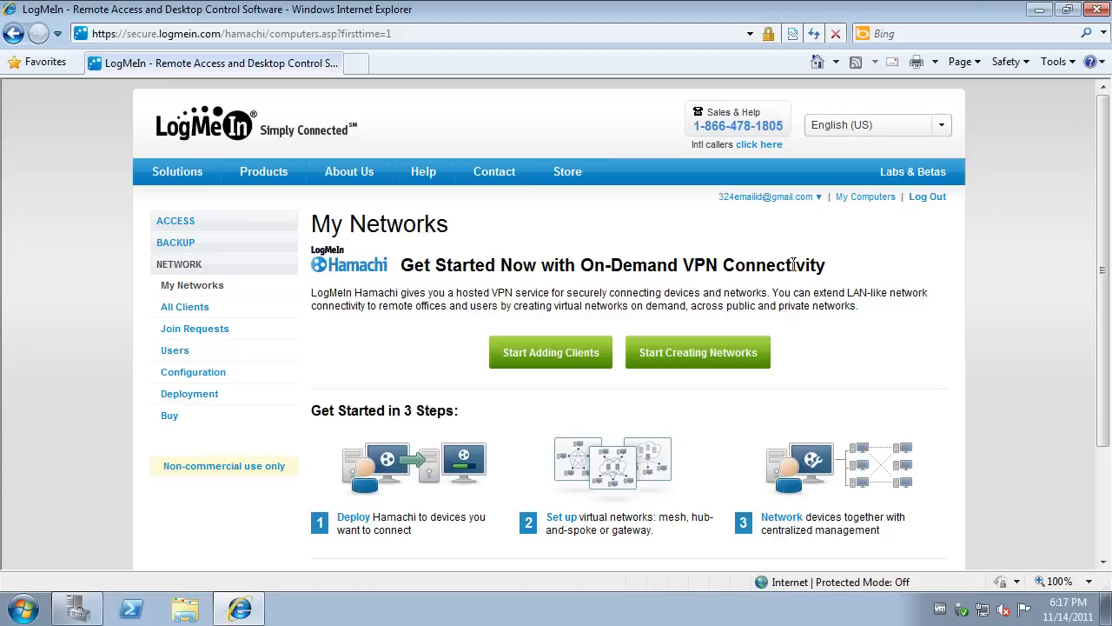
- Scroll through the My Networks overview and choose Start Adding Clients
{"action": "scroll", "coordinate": [1100, 263], "scroll_direction": "down", "scroll_amount": 3}
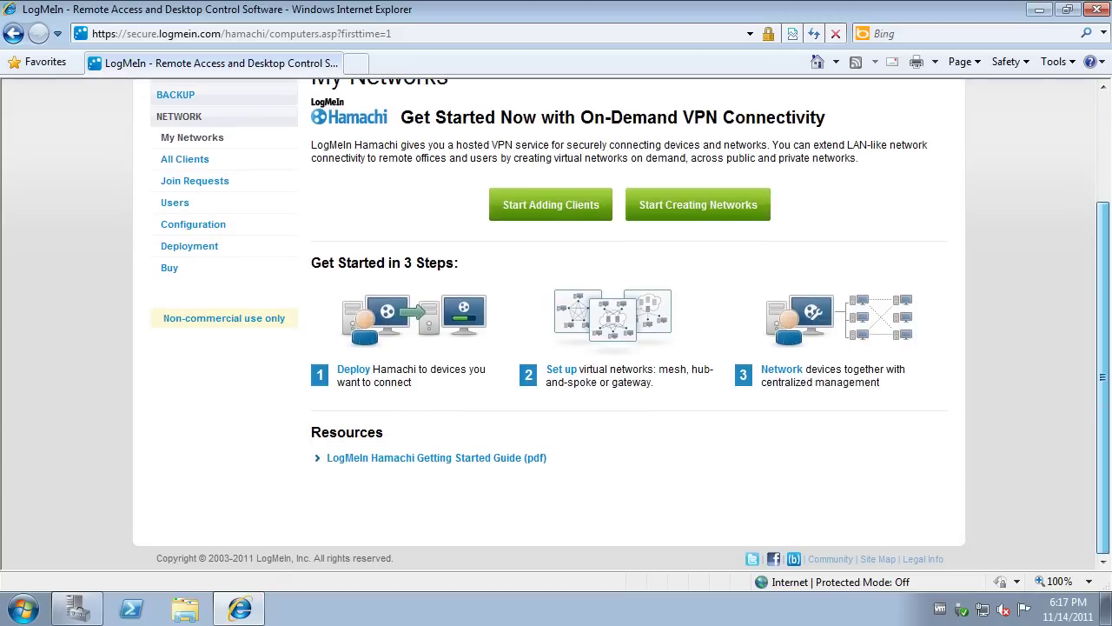
{"action": "scroll", "coordinate": [556, 322], "scroll_direction": "up", "scroll_amount": 2}
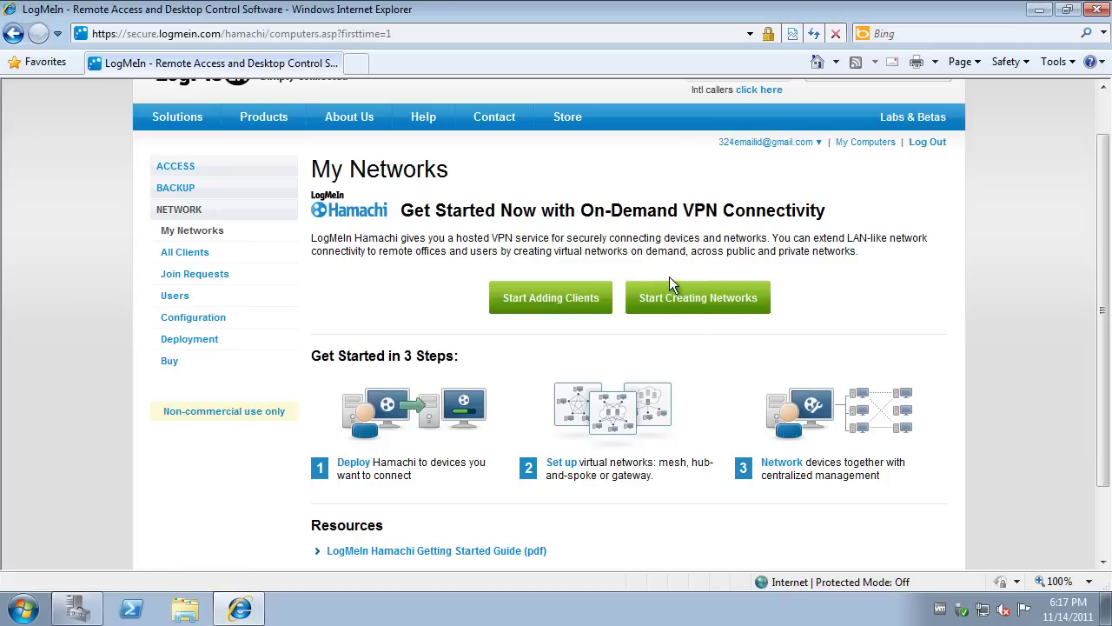
{"action": "left_click", "coordinate": [689, 310]}
{"action": "left_click", "coordinate": [689, 310]}
- Choose to install Hamachi on this computer, download the installer, and allow it to run
{"action": "left_click", "coordinate": [547, 304]}
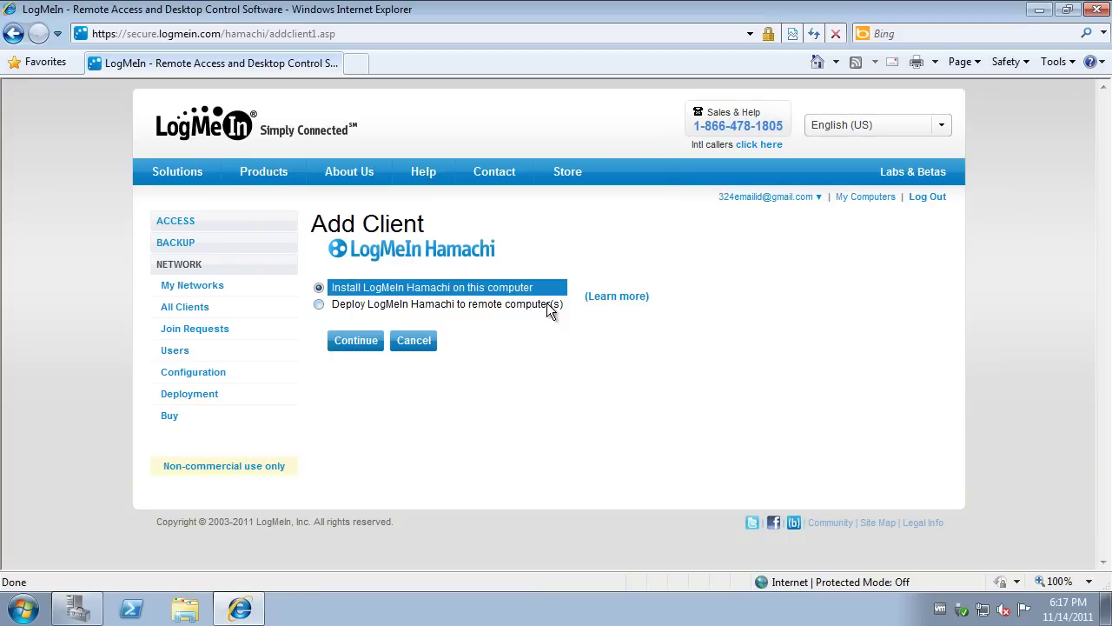
{"action": "left_click", "coordinate": [360, 340]}
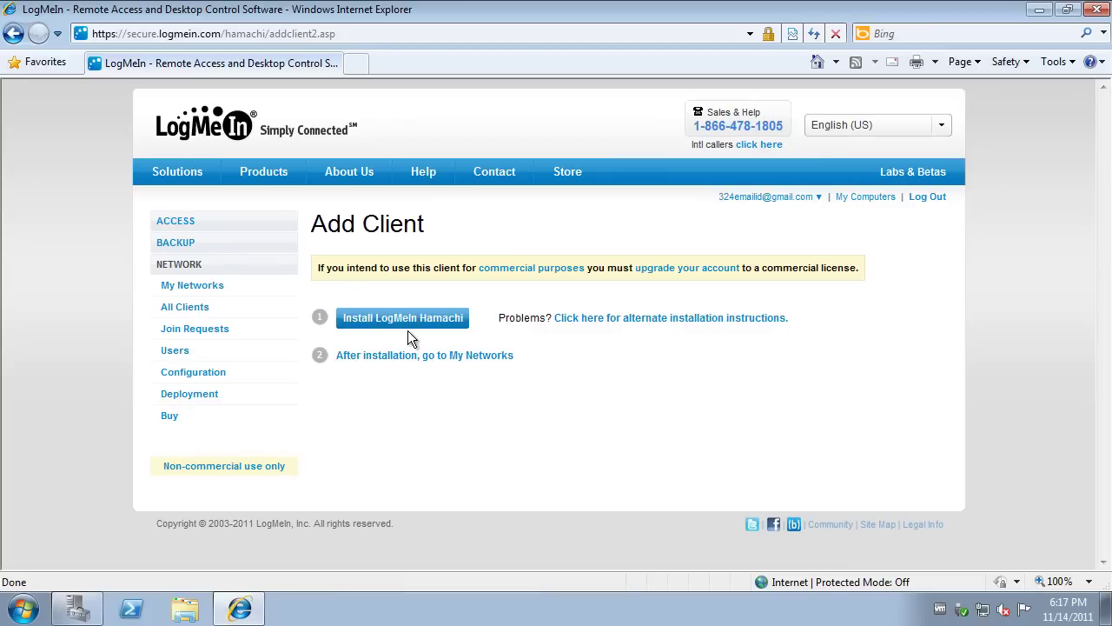
{"action": "left_click", "coordinate": [420, 328]}
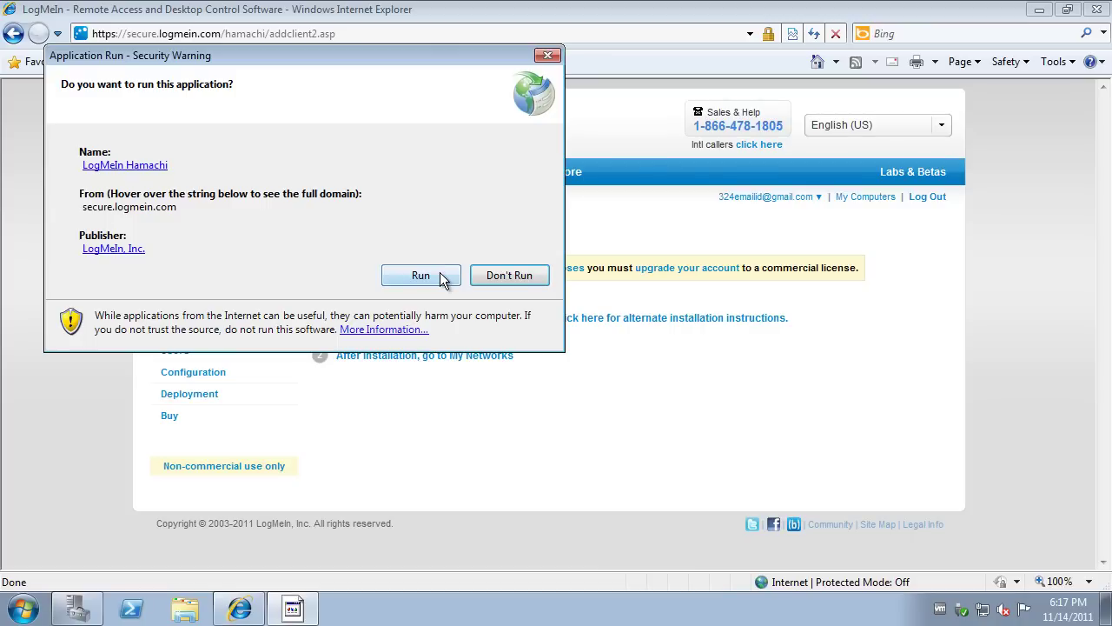
{"action": "left_click", "coordinate": [420, 275]}
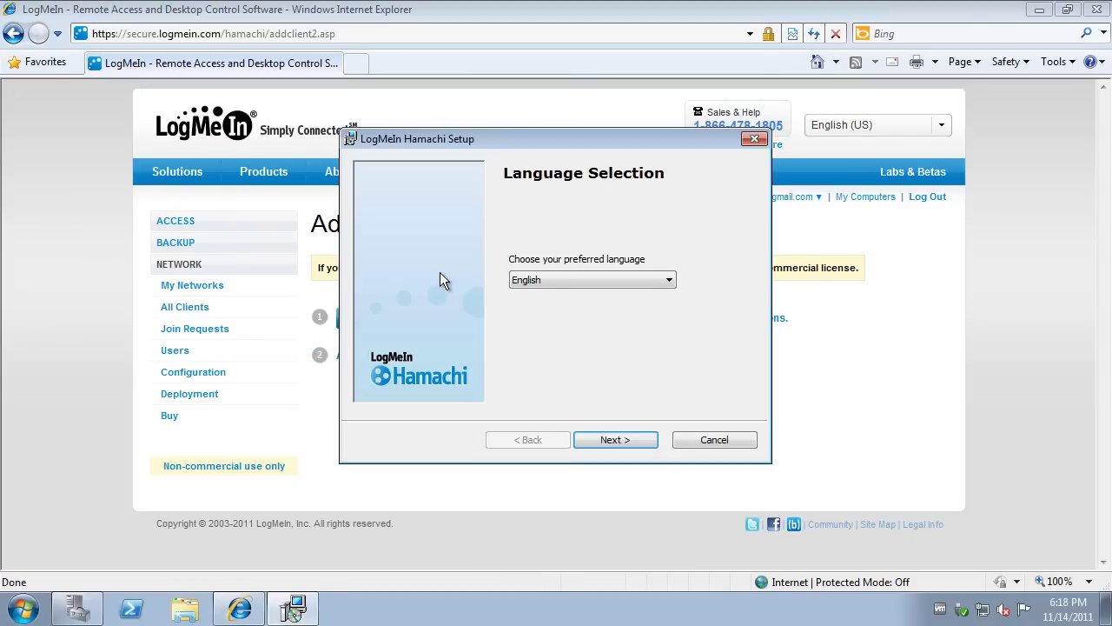
- Install Hamachi in English, accepting the terms and attaching it to the account, then launch it
{"action": "left_click", "coordinate": [637, 441]}
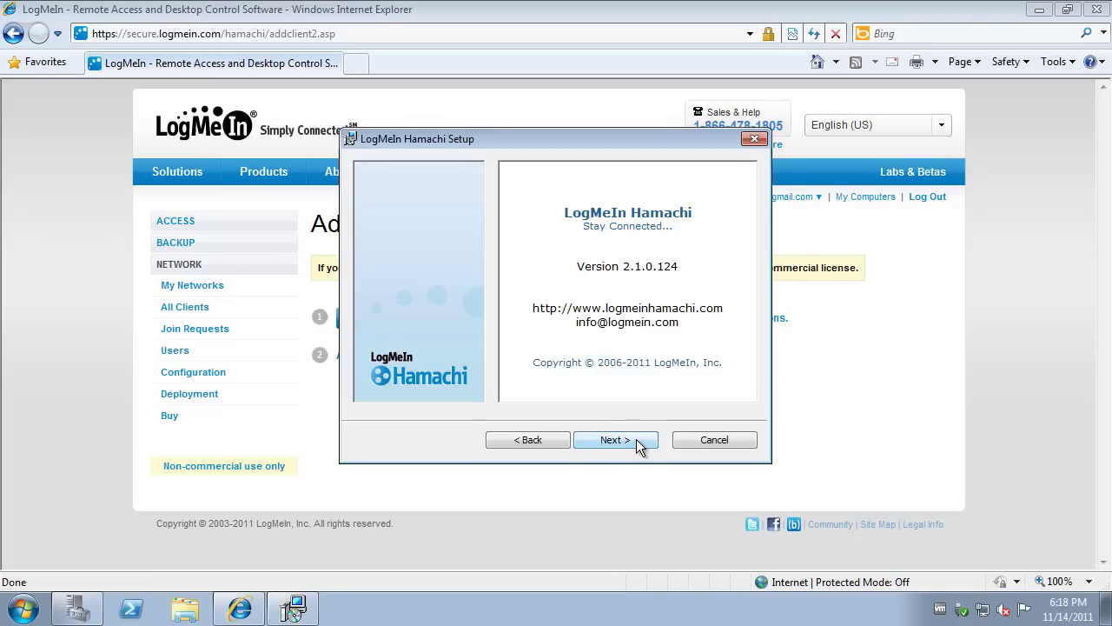
{"action": "left_click", "coordinate": [637, 441]}
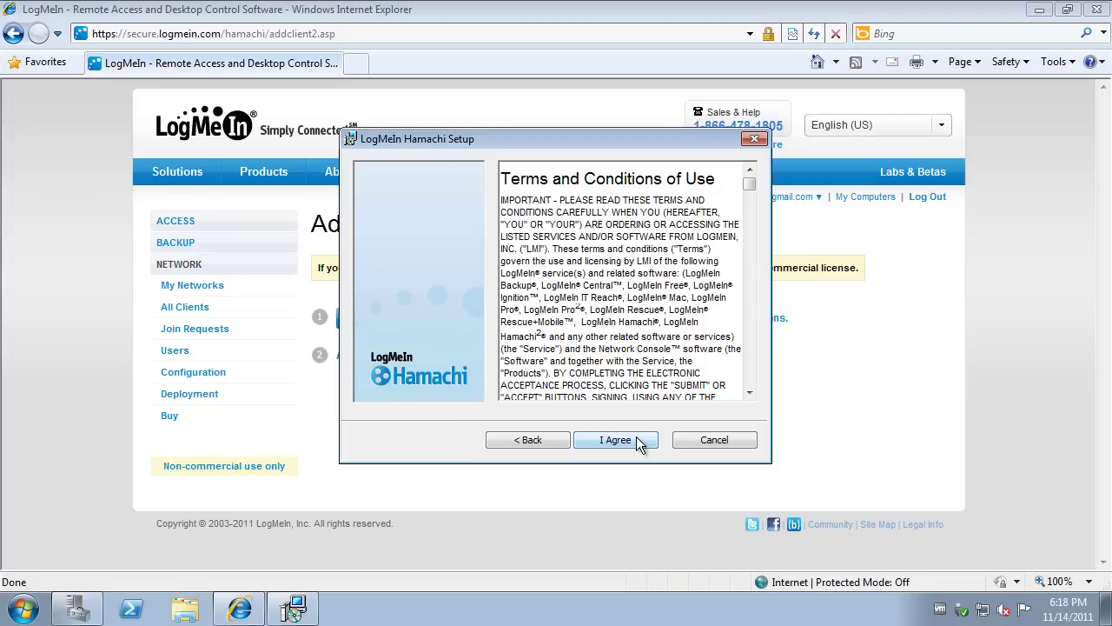
{"action": "left_click", "coordinate": [637, 441]}
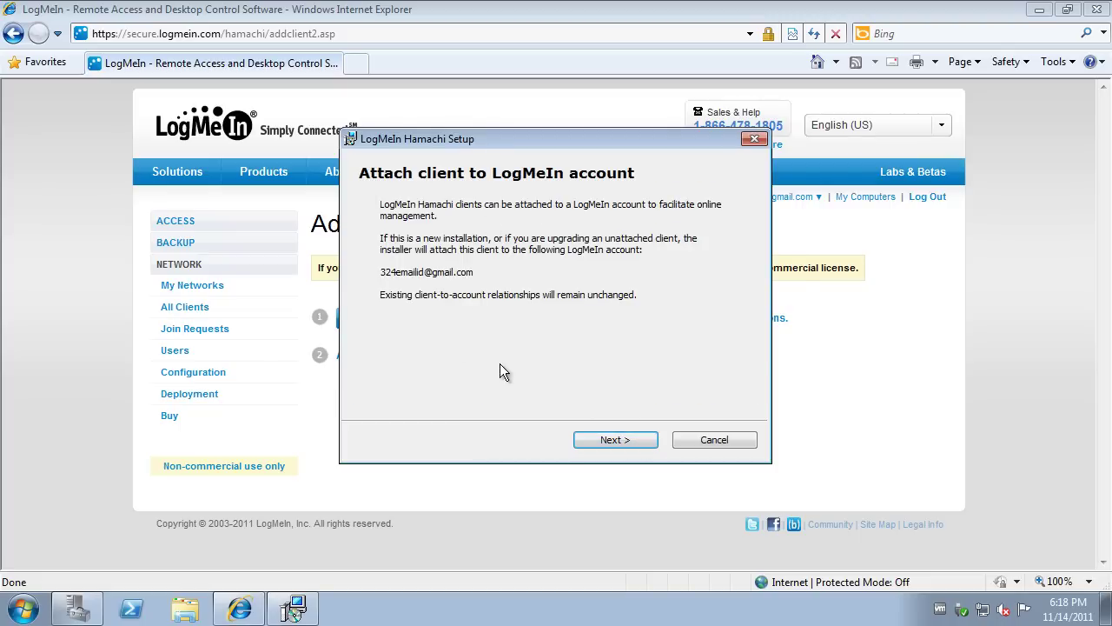
{"action": "left_click", "coordinate": [623, 442]}
{"action": "left_click", "coordinate": [635, 444]}
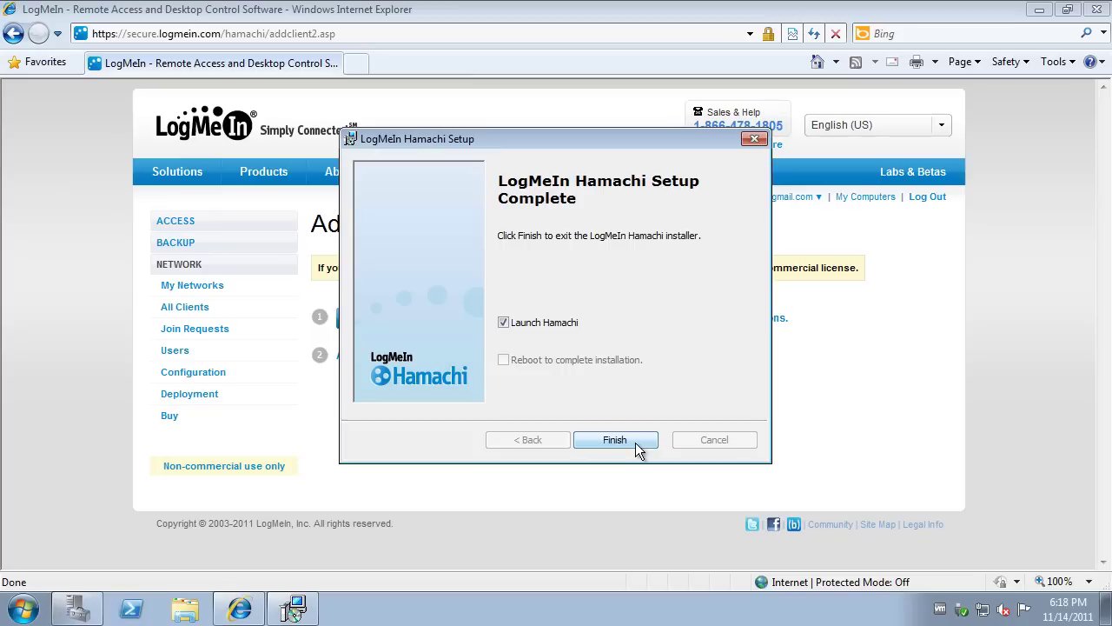
{"action": "left_click", "coordinate": [635, 435]}
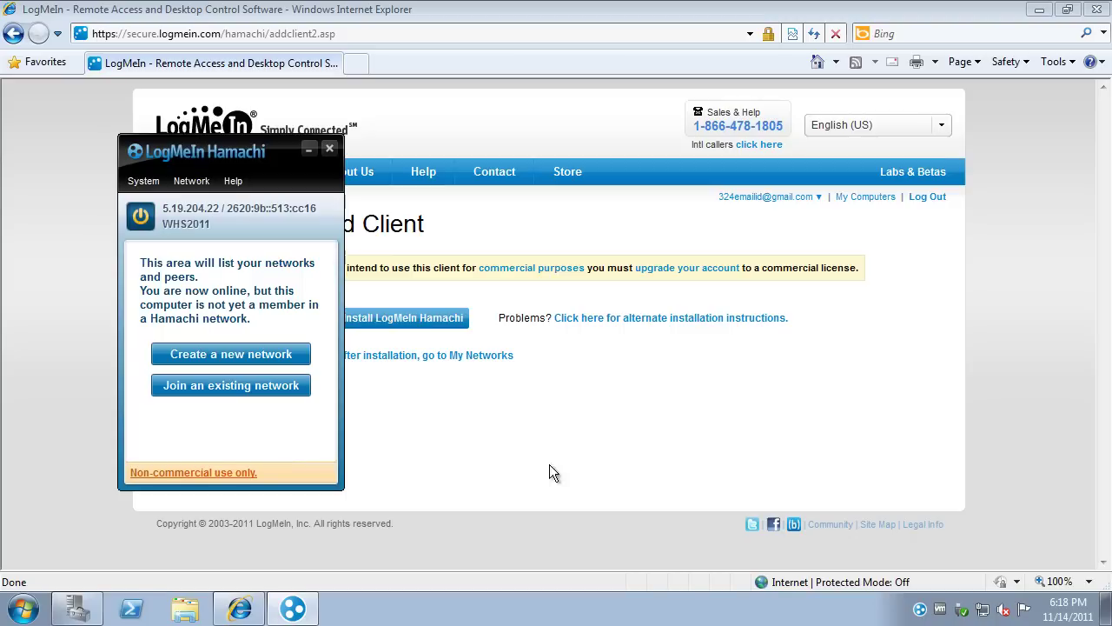
- Dock Hamachi at the left edge, fit a restored browser beside it, and open My Networks
{"action": "left_click_drag", "start_coordinate": [213, 150], "coordinate": [102, 175]}
{"action": "left_click", "coordinate": [122, 17]}
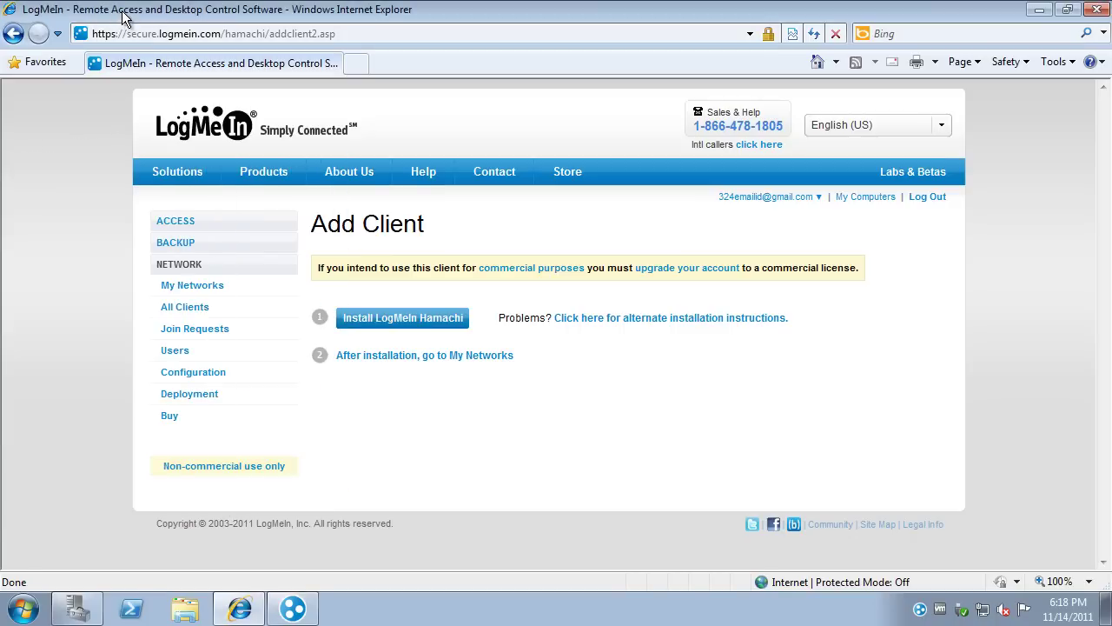
{"action": "left_click_drag", "start_coordinate": [122, 18], "coordinate": [1111, 71]}
{"action": "left_click_drag", "start_coordinate": [563, 210], "coordinate": [208, 231]}
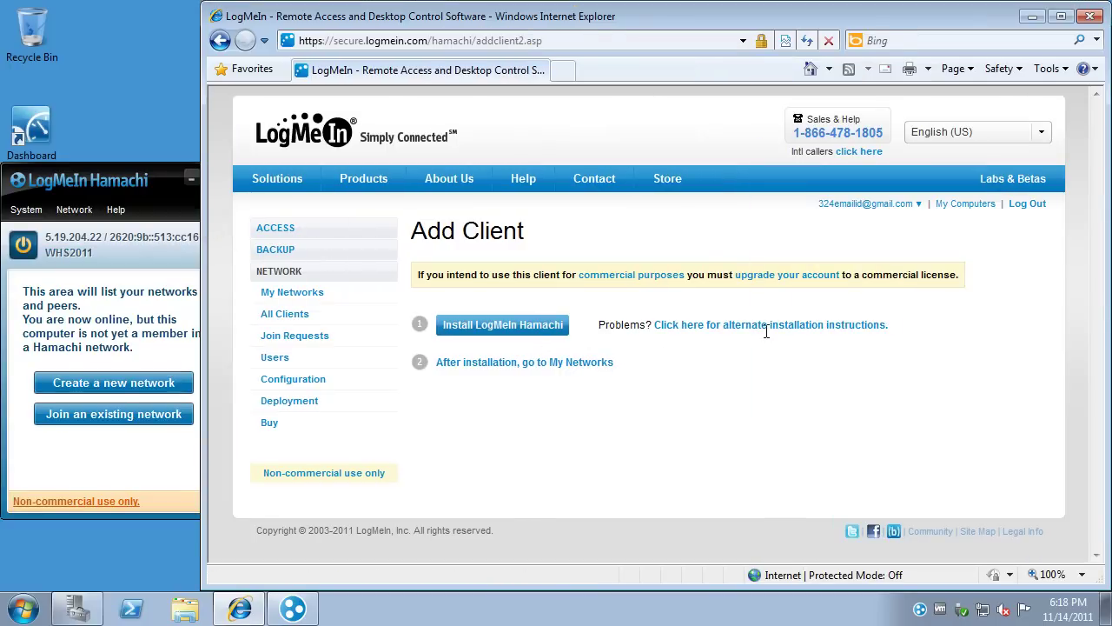
{"action": "left_click", "coordinate": [547, 372]}
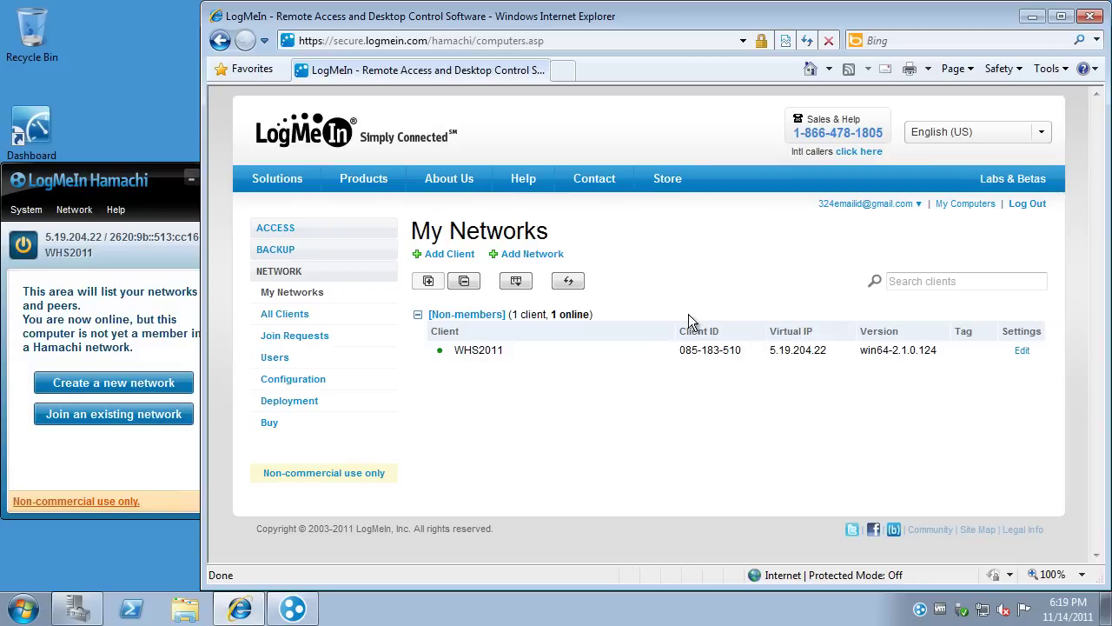
- Add a network named FamilyCloud with the Gateway type and continue to step 2
{"action": "left_click", "coordinate": [523, 255]}
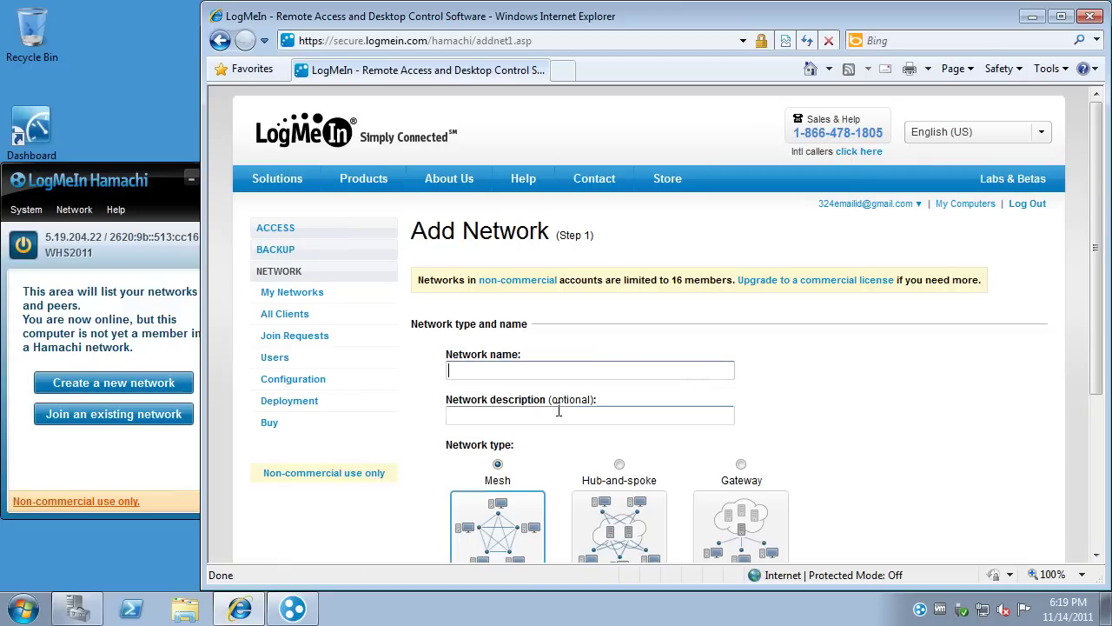
{"action": "type", "text": "FamilyCloud"}
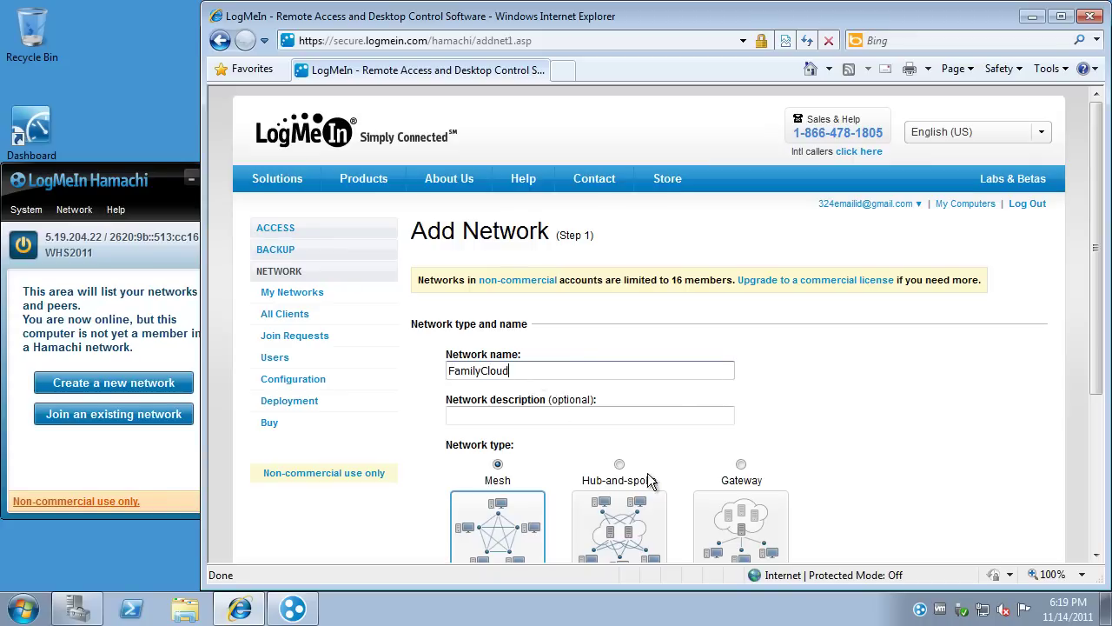
{"action": "left_click", "coordinate": [740, 465]}
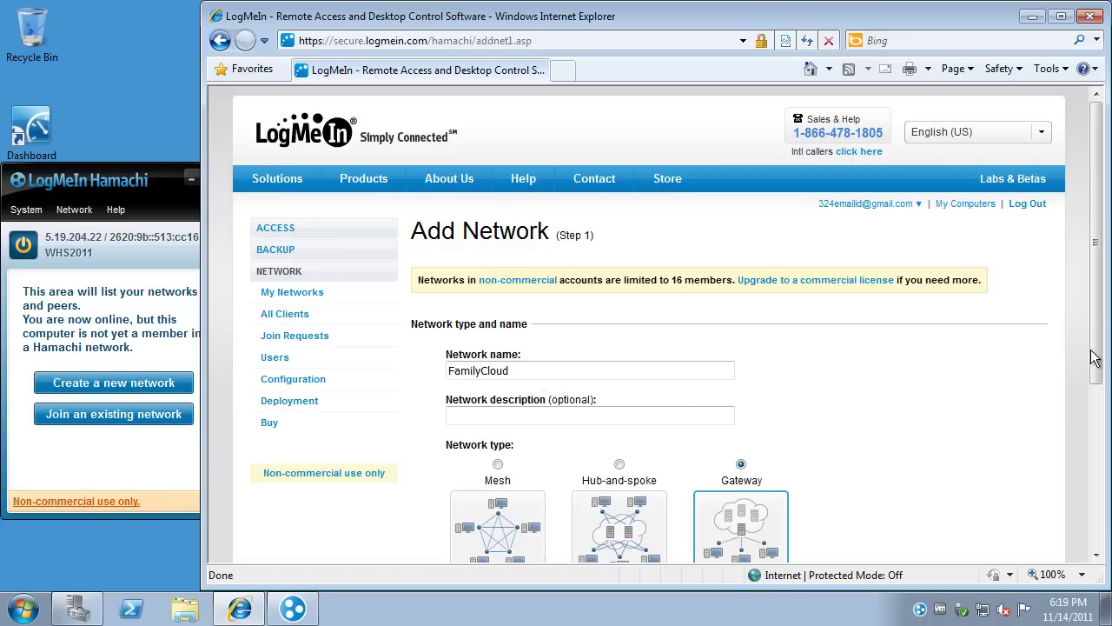
{"action": "left_click_drag", "start_coordinate": [1095, 359], "coordinate": [1107, 508]}
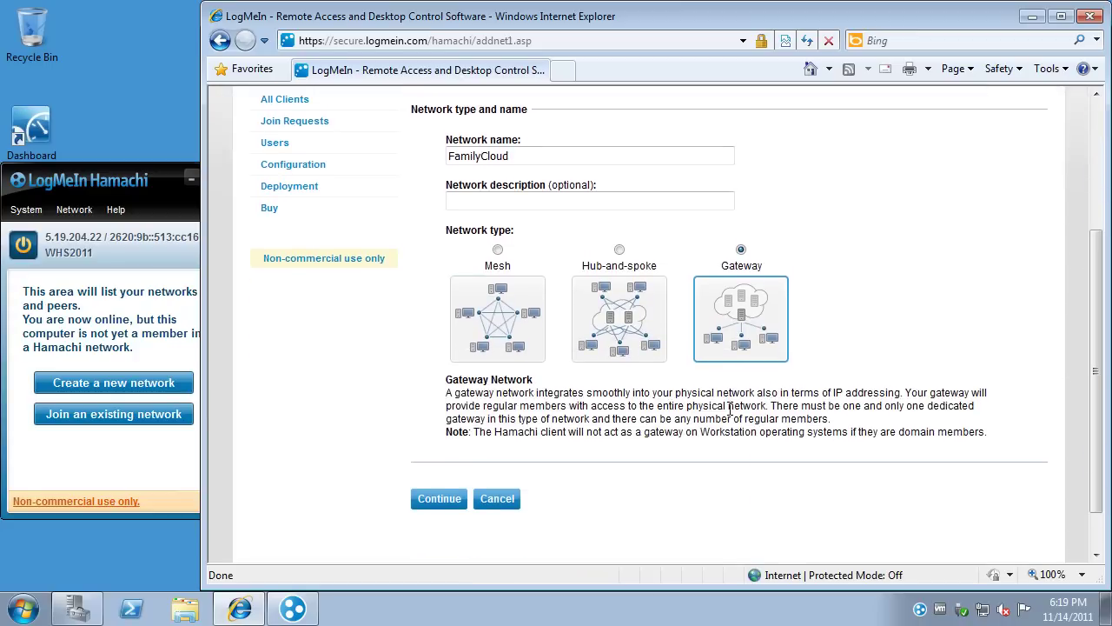
{"action": "left_click", "coordinate": [497, 250]}
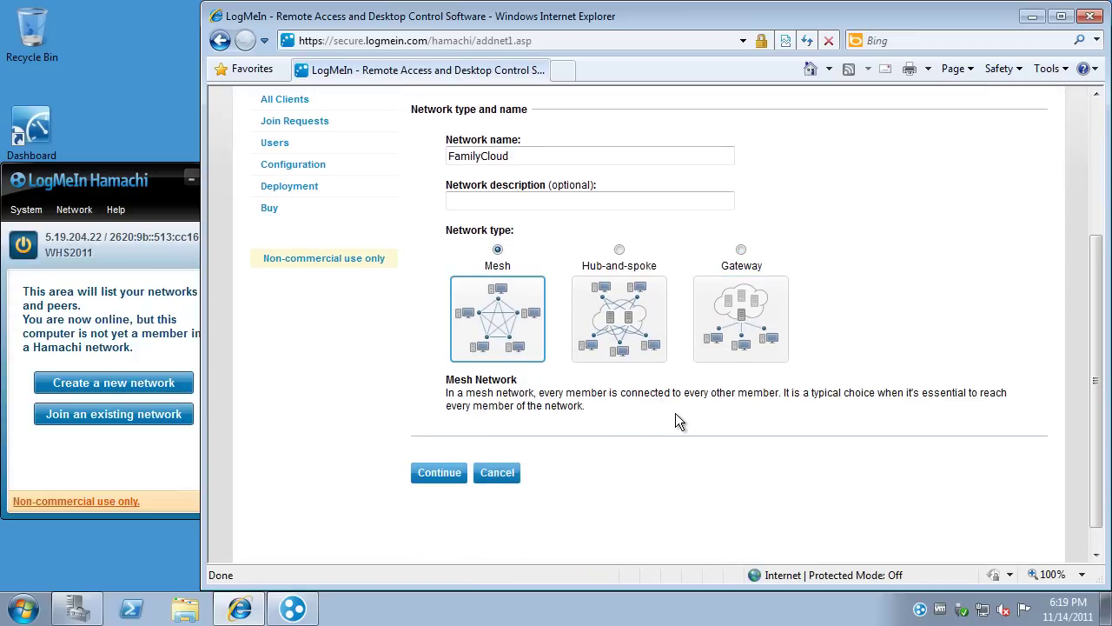
{"action": "left_click", "coordinate": [619, 250]}
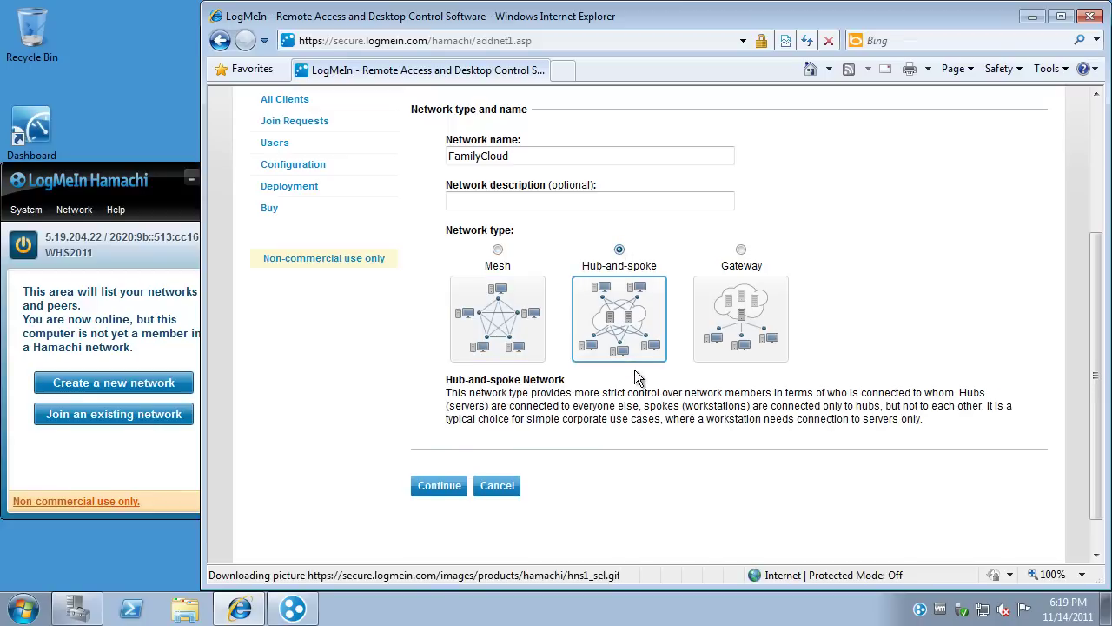
{"action": "left_click", "coordinate": [740, 250]}
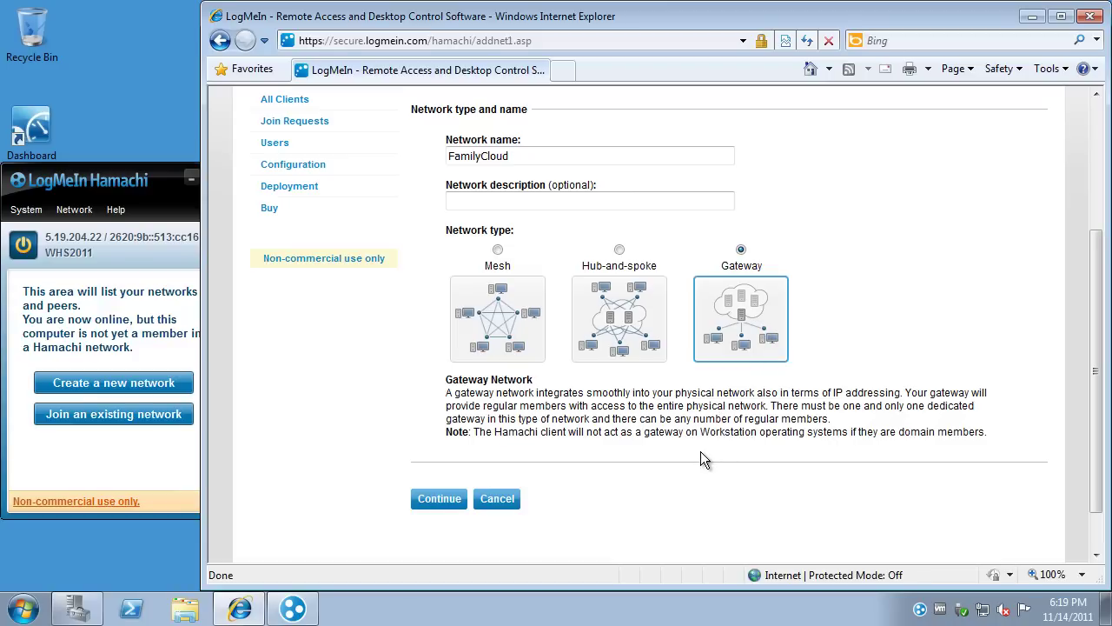
{"action": "left_click", "coordinate": [440, 498]}
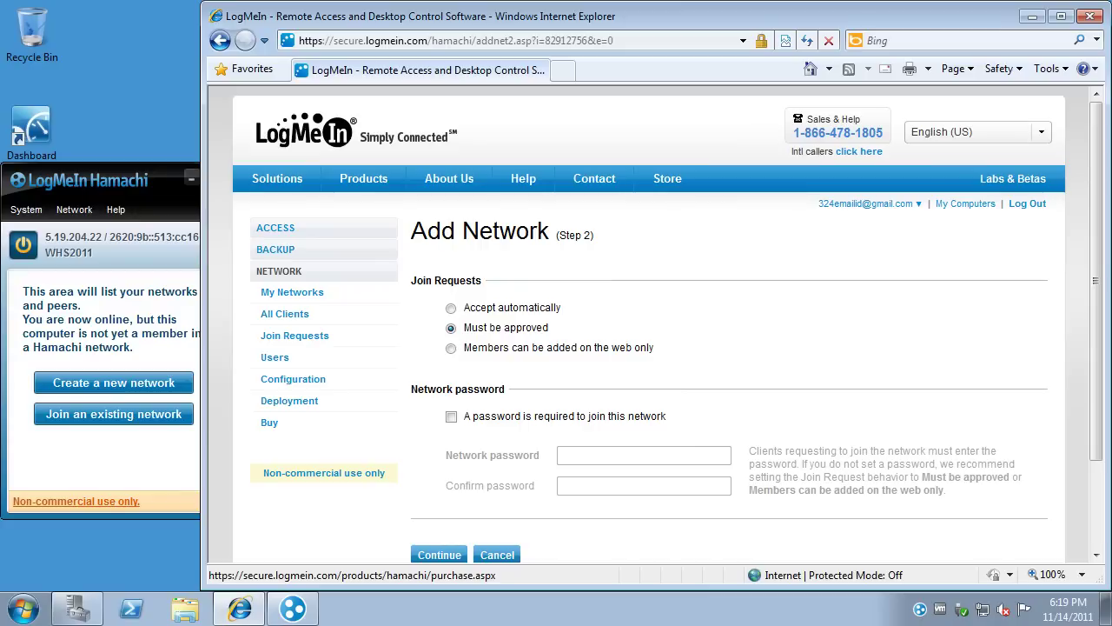
- Require a password to join FamilyCloud, paste and confirm it, then continue to step 3
{"action": "left_click", "coordinate": [451, 417]}
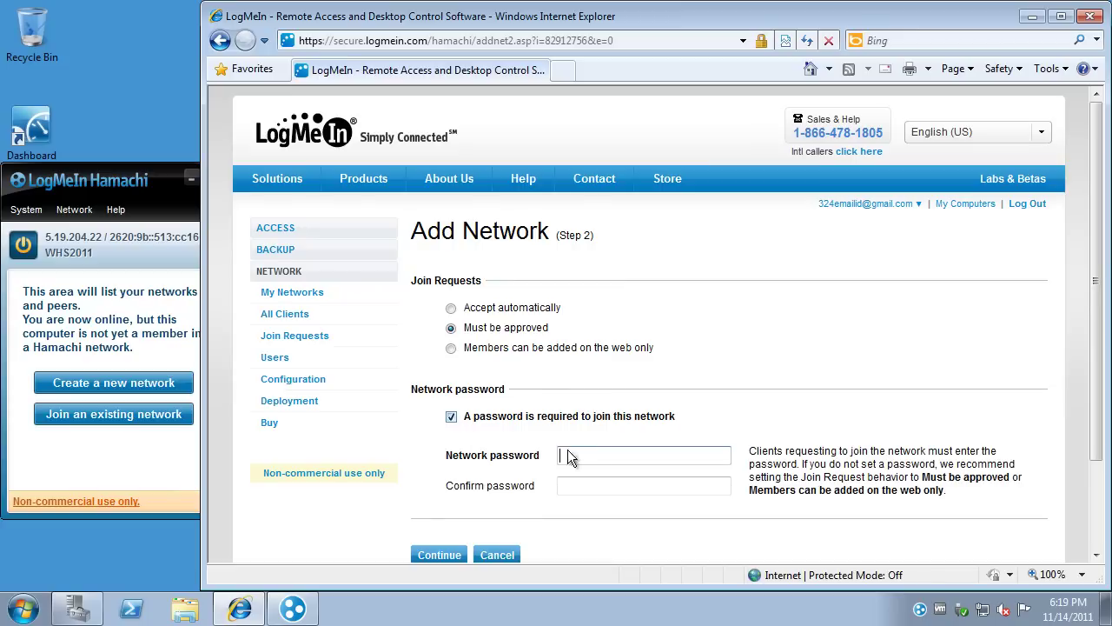
{"action": "left_click", "coordinate": [624, 458]}
{"action": "key", "text": "ctrl+v"}
{"action": "left_click", "coordinate": [613, 486]}
{"action": "key", "text": "ctrl+v"}
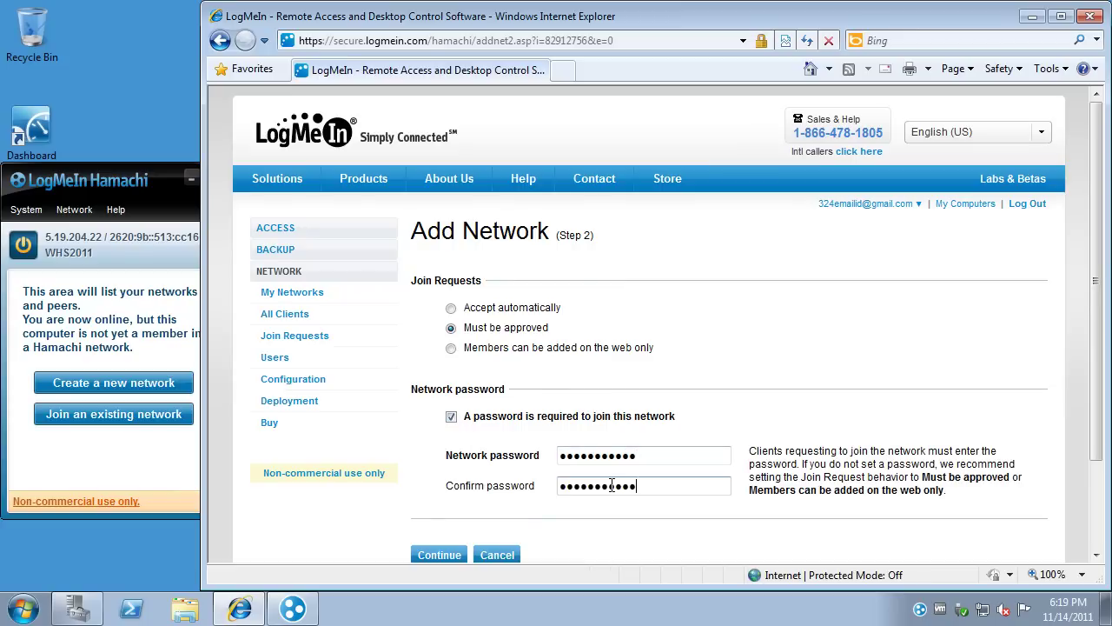
{"action": "left_click", "coordinate": [1099, 477]}
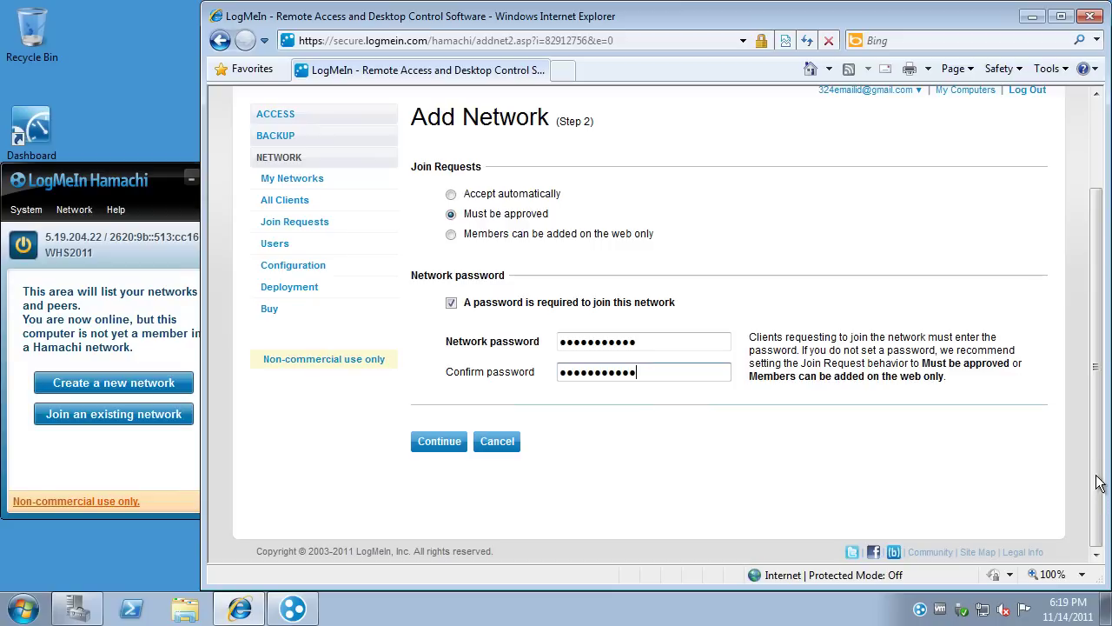
{"action": "left_click_drag", "start_coordinate": [1097, 477], "coordinate": [1093, 406]}
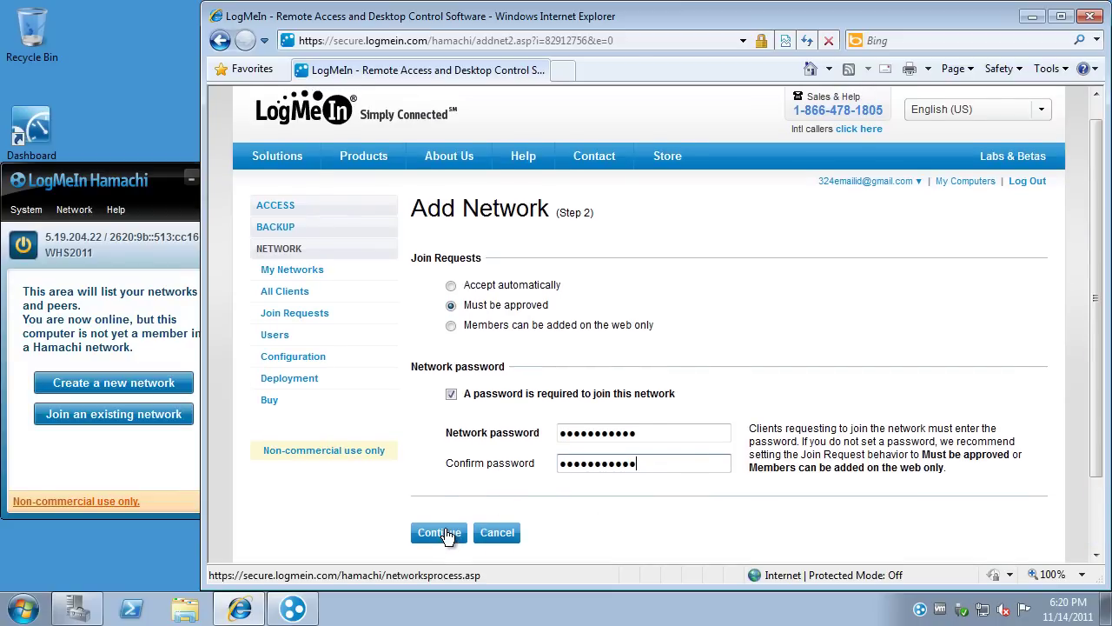
{"action": "left_click", "coordinate": [440, 532]}
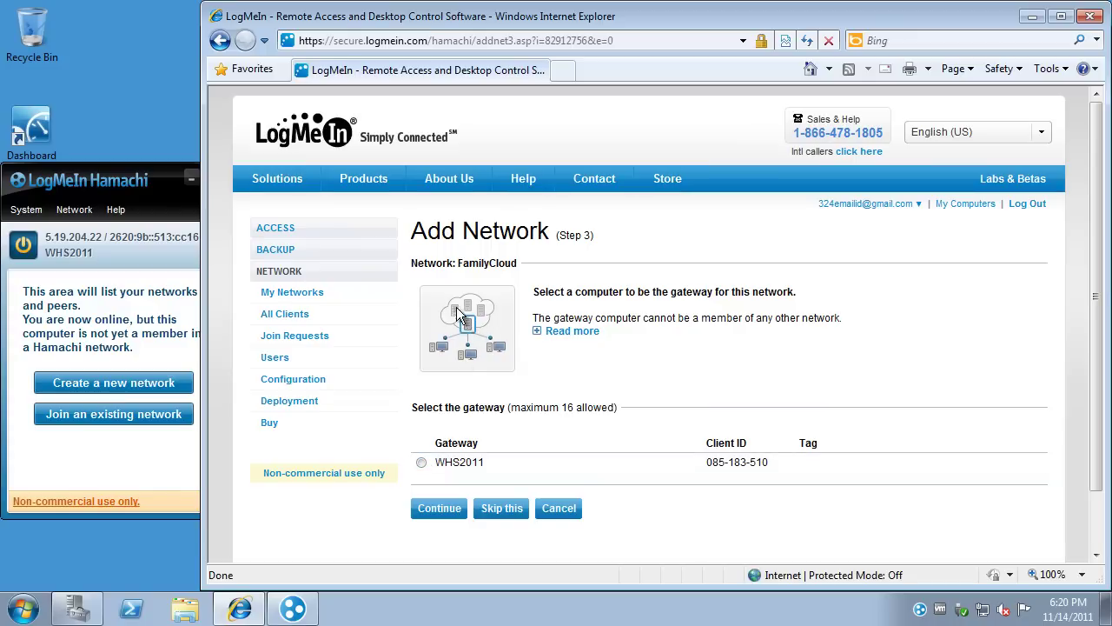
- Pick WHS2011 as FamilyCloud's gateway and continue
{"action": "left_click", "coordinate": [421, 463]}
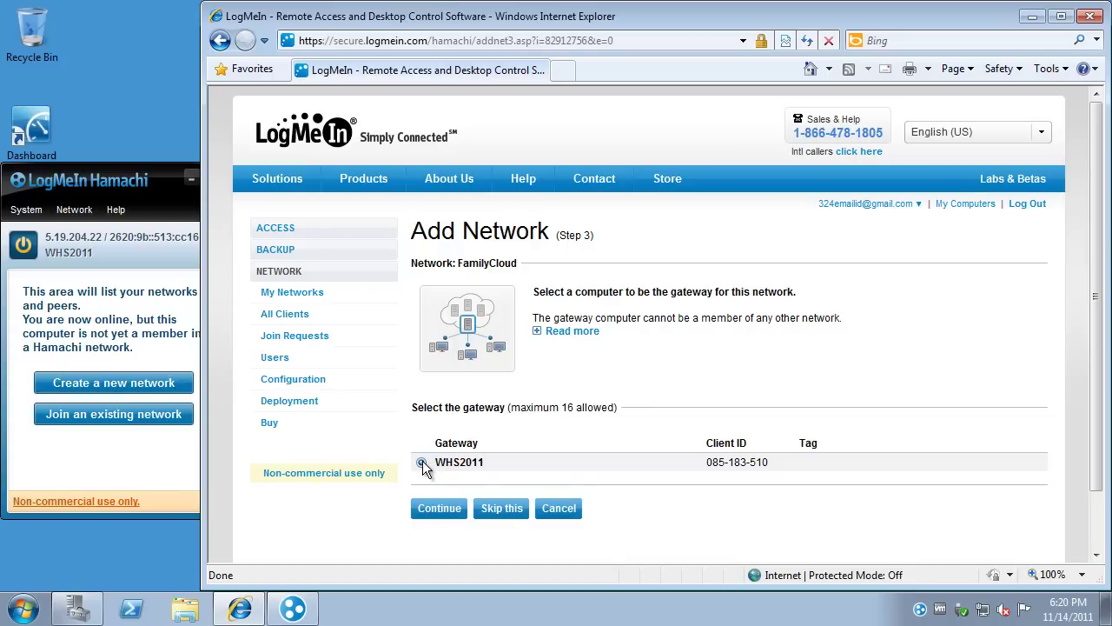
{"action": "left_click", "coordinate": [439, 513]}
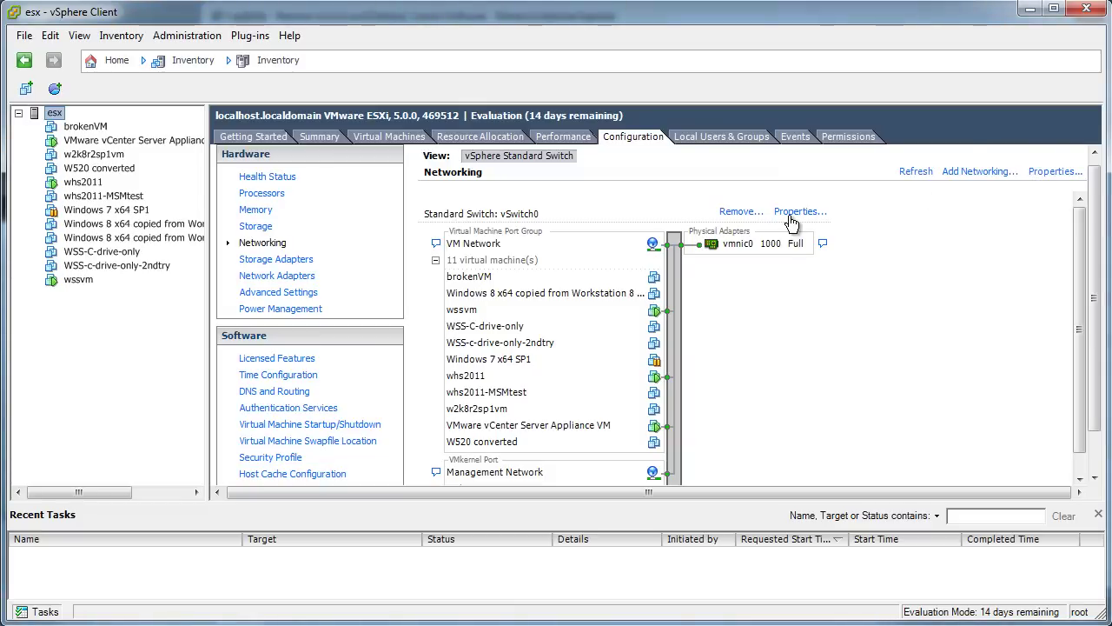
- Set vSwitch0's Promiscuous Mode security policy to Accept and close its properties
{"action": "left_click", "coordinate": [1080, 477]}
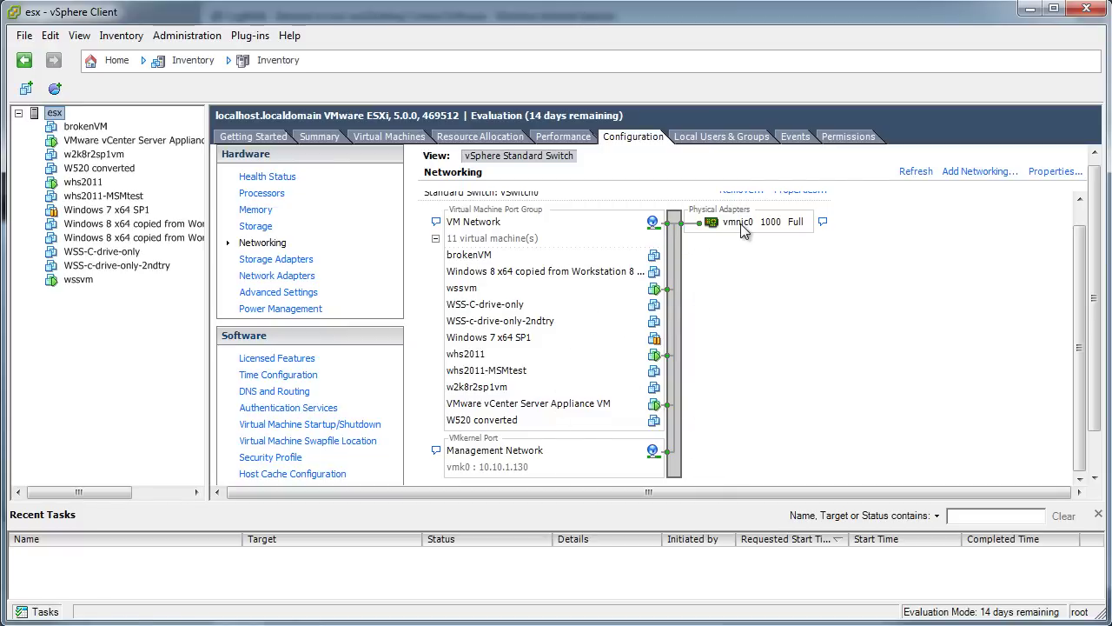
{"action": "scroll", "coordinate": [1081, 216], "scroll_direction": "up", "scroll_amount": 1}
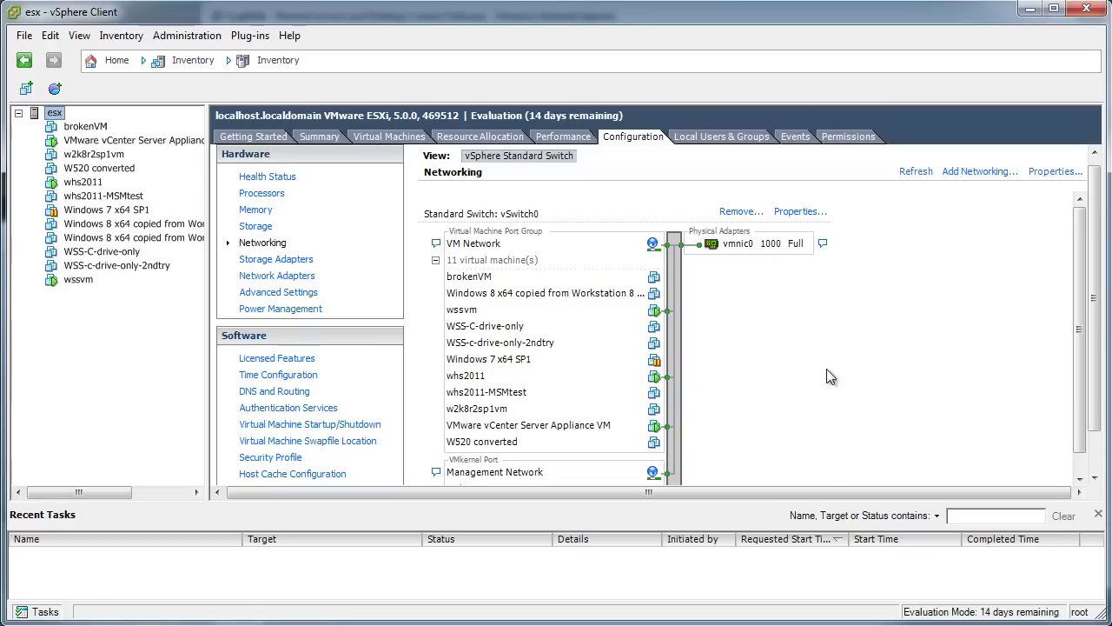
{"action": "left_click", "coordinate": [793, 213]}
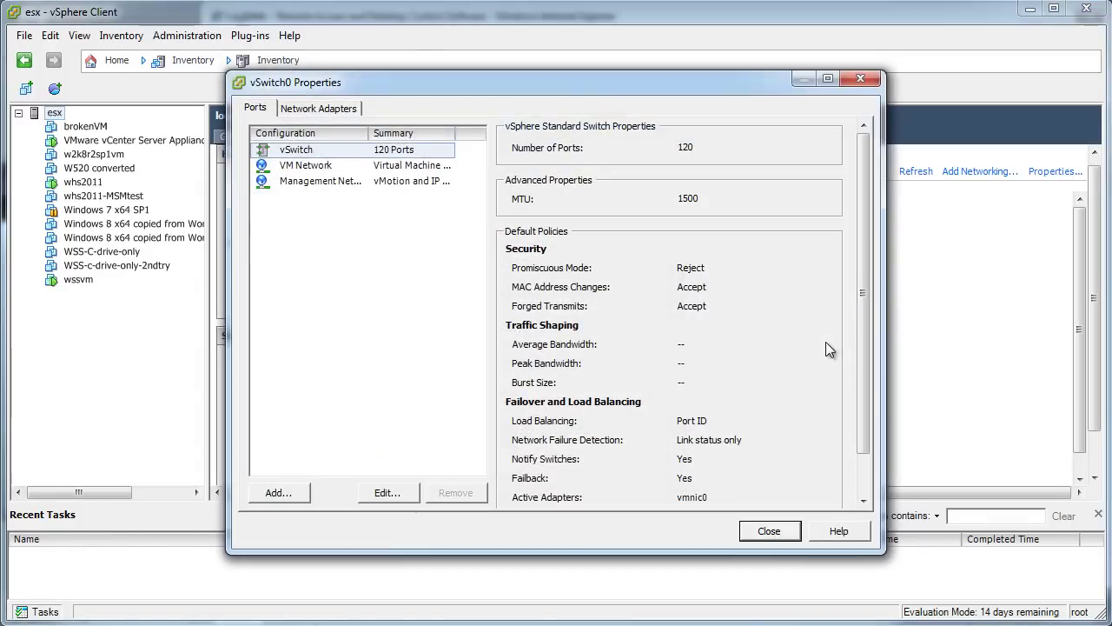
{"action": "left_click", "coordinate": [303, 152]}
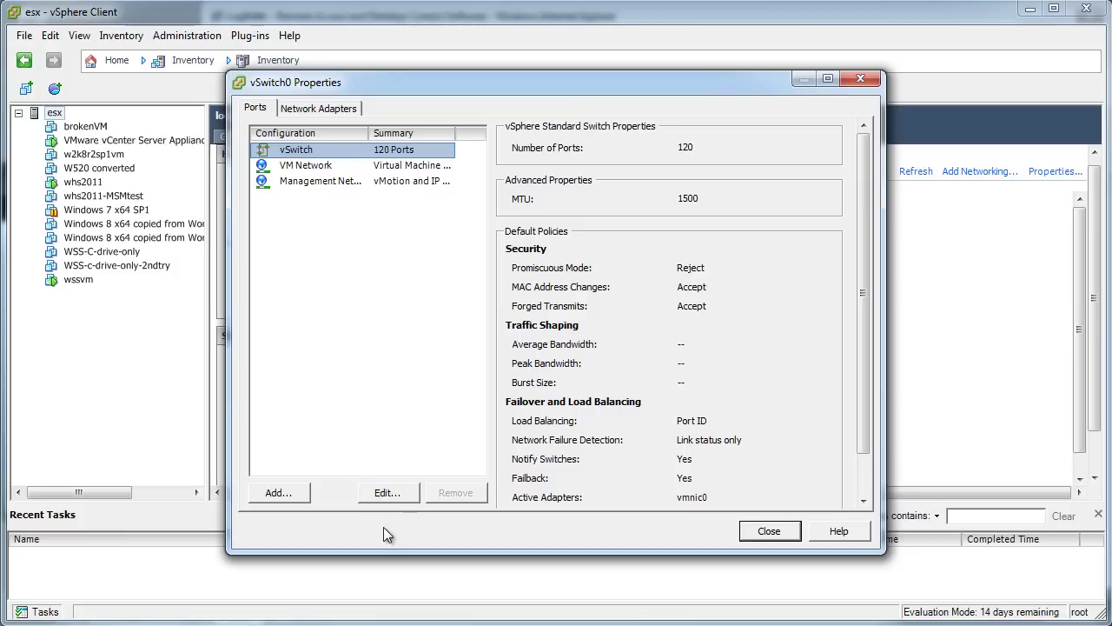
{"action": "left_click", "coordinate": [387, 495]}
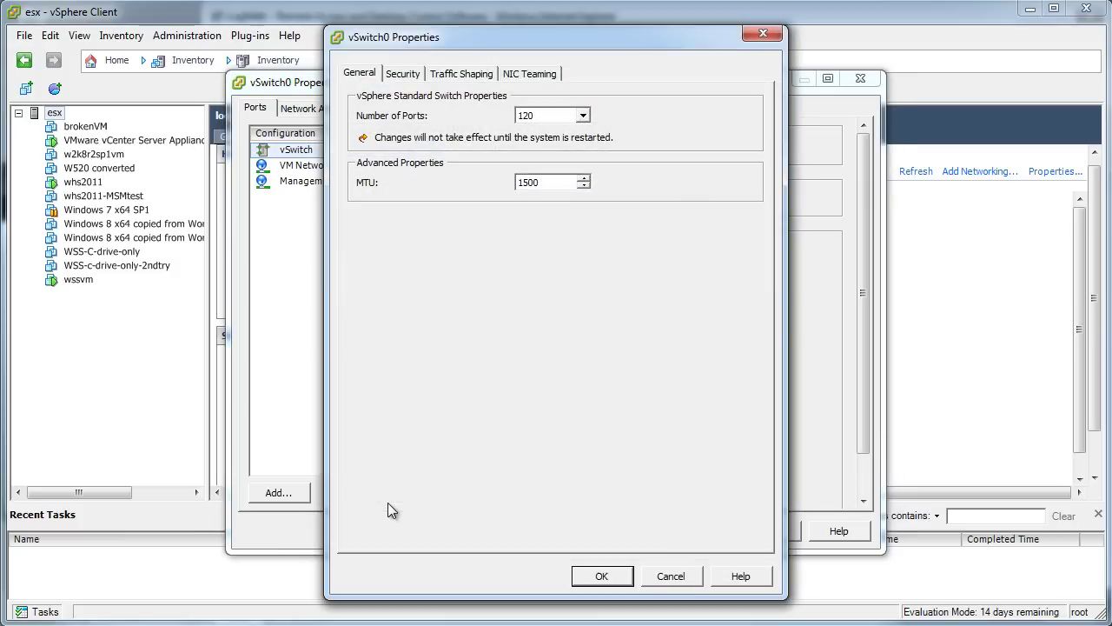
{"action": "left_click", "coordinate": [412, 77]}
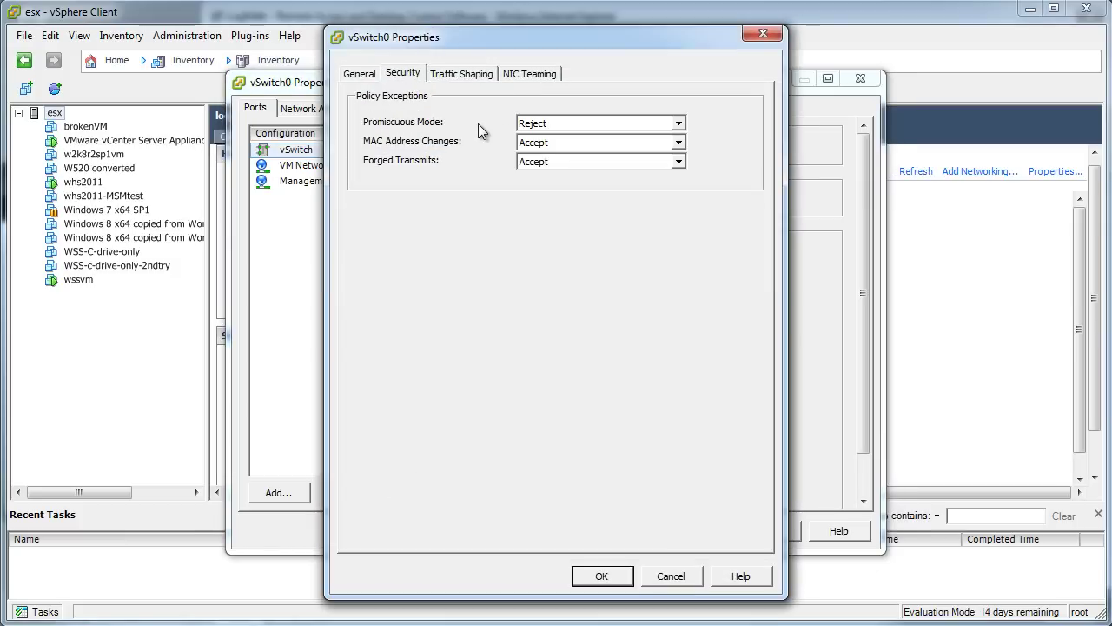
{"action": "left_click", "coordinate": [566, 124]}
{"action": "left_click", "coordinate": [553, 139]}
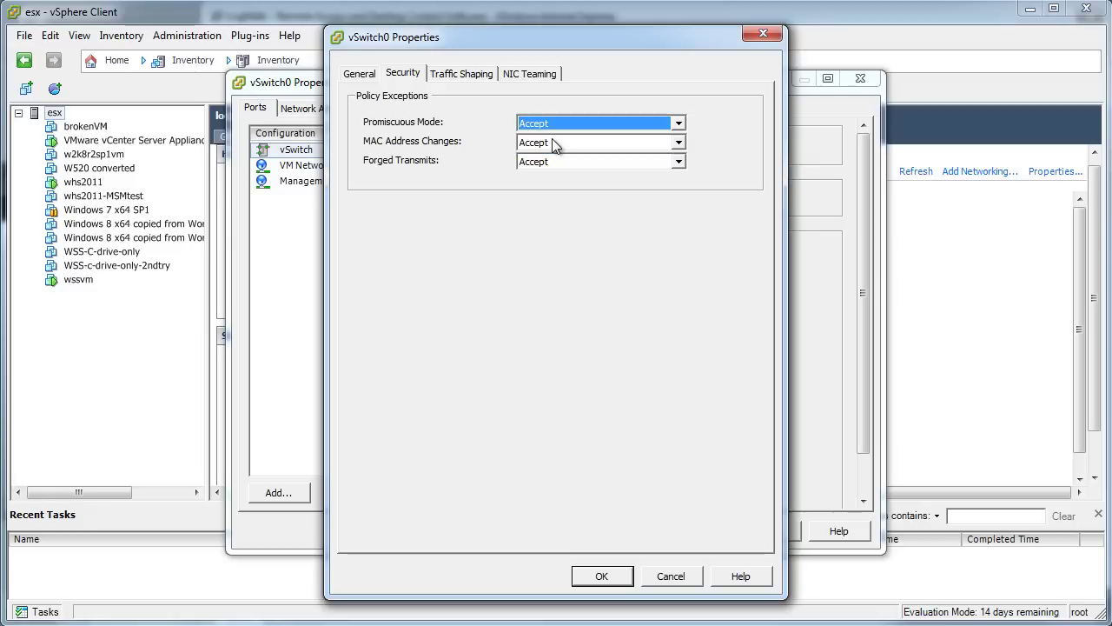
{"action": "left_click", "coordinate": [603, 576]}
{"action": "left_click", "coordinate": [769, 531]}
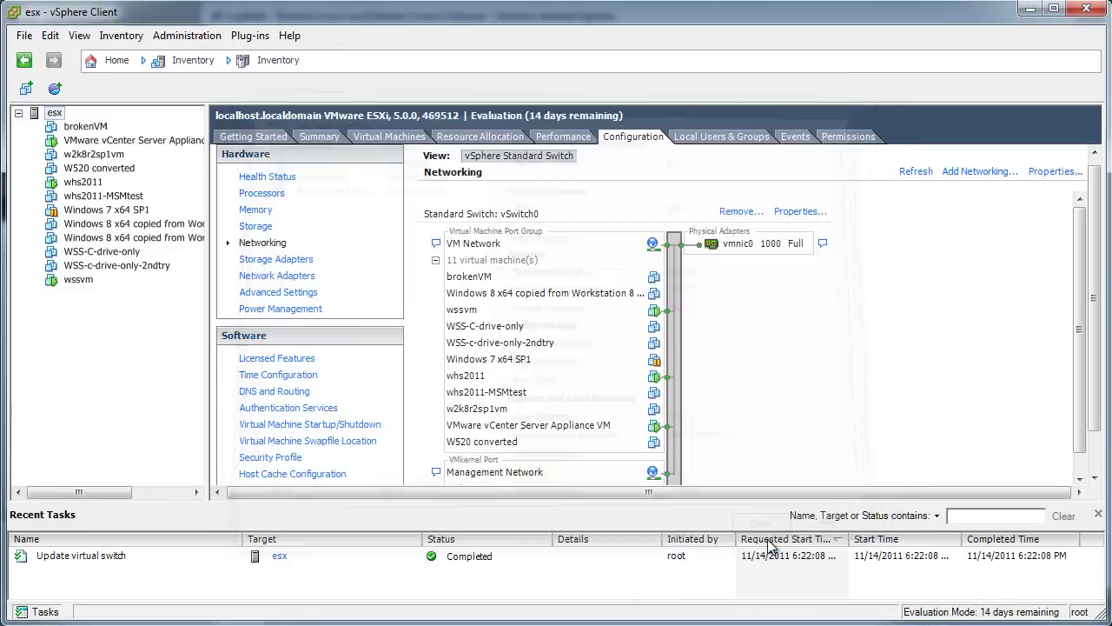
- Minimize vSphere Client and resize the browser so the Hamachi window shows beside it
{"action": "left_click", "coordinate": [1031, 12]}
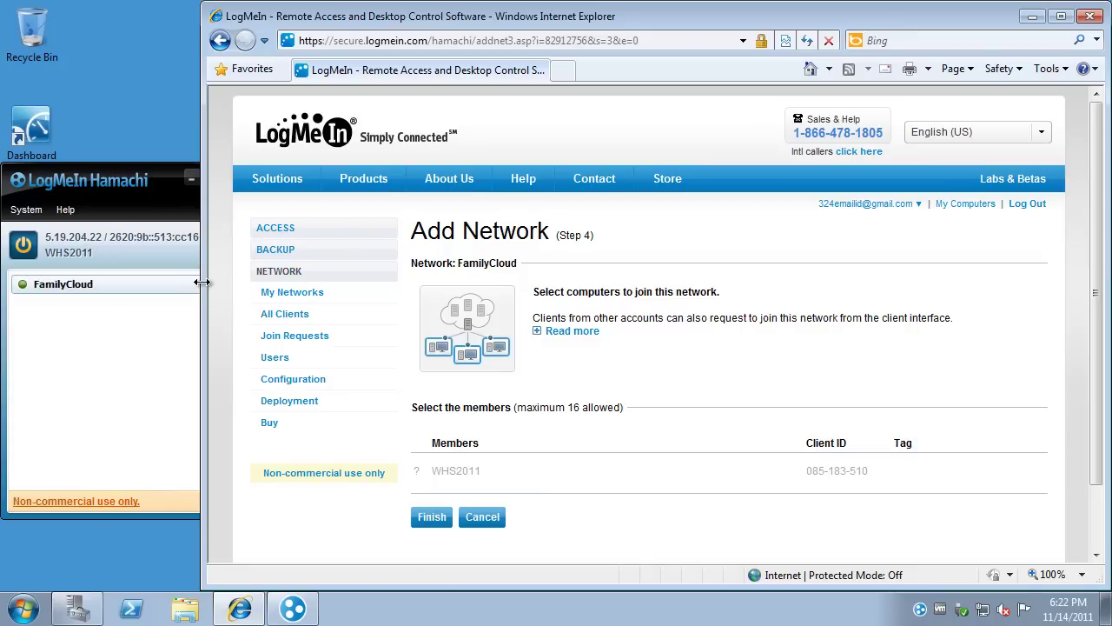
{"action": "left_click_drag", "start_coordinate": [202, 282], "coordinate": [263, 287]}
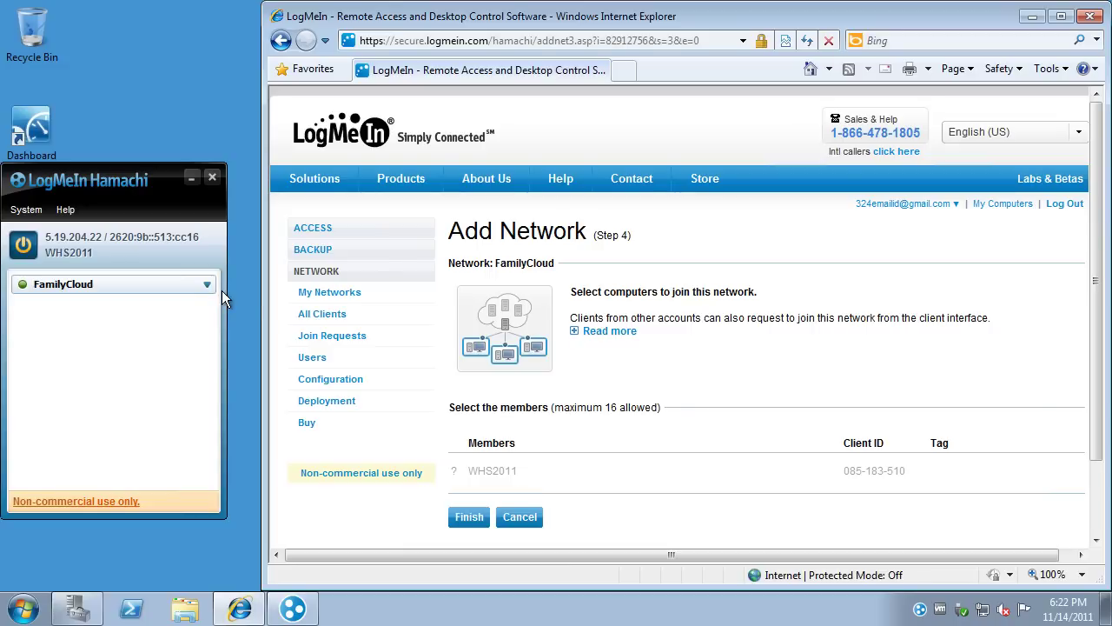
{"action": "left_click_drag", "start_coordinate": [263, 287], "coordinate": [229, 287]}
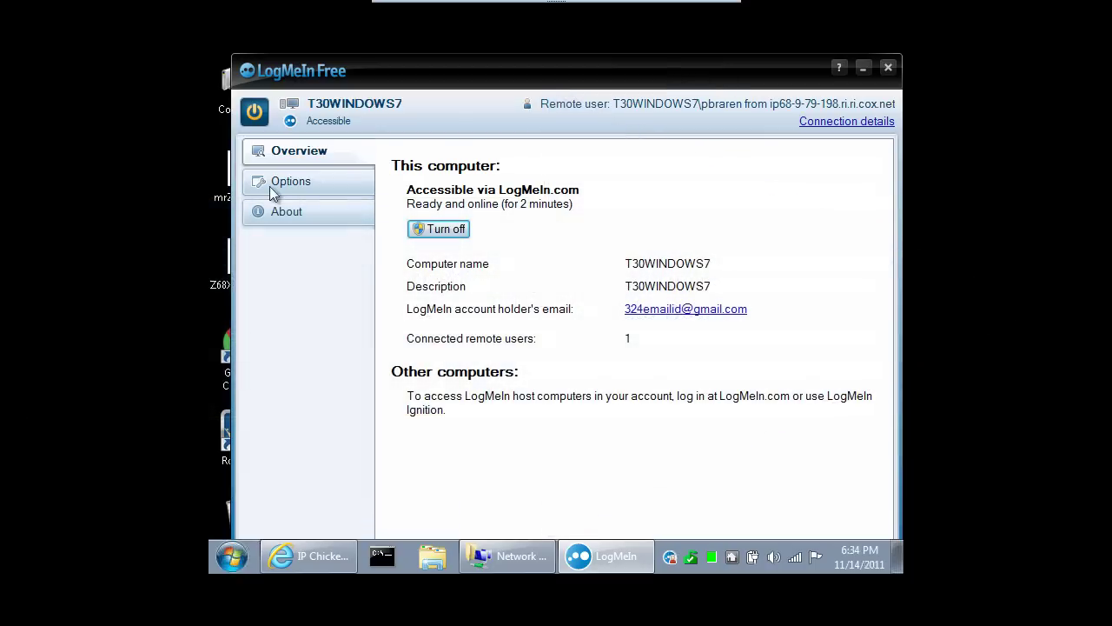
- Close the remote laptop's LogMeIn Free status window
{"action": "left_click", "coordinate": [888, 67]}
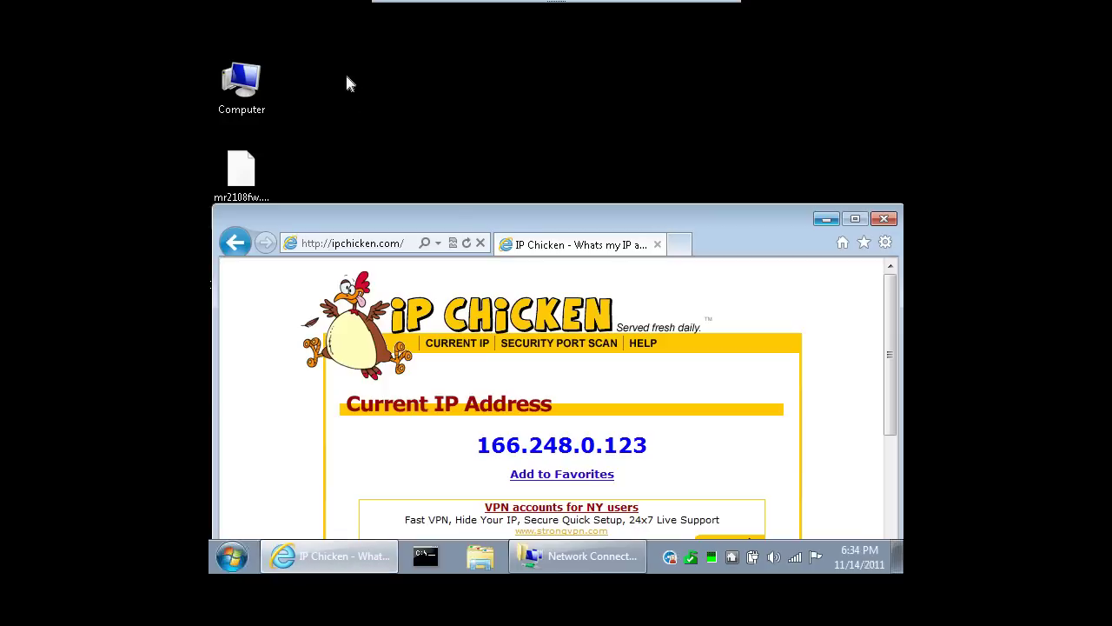
- Maximize the browser and return to logmein.com's Hamachi network section
{"action": "double_click", "coordinate": [457, 224]}
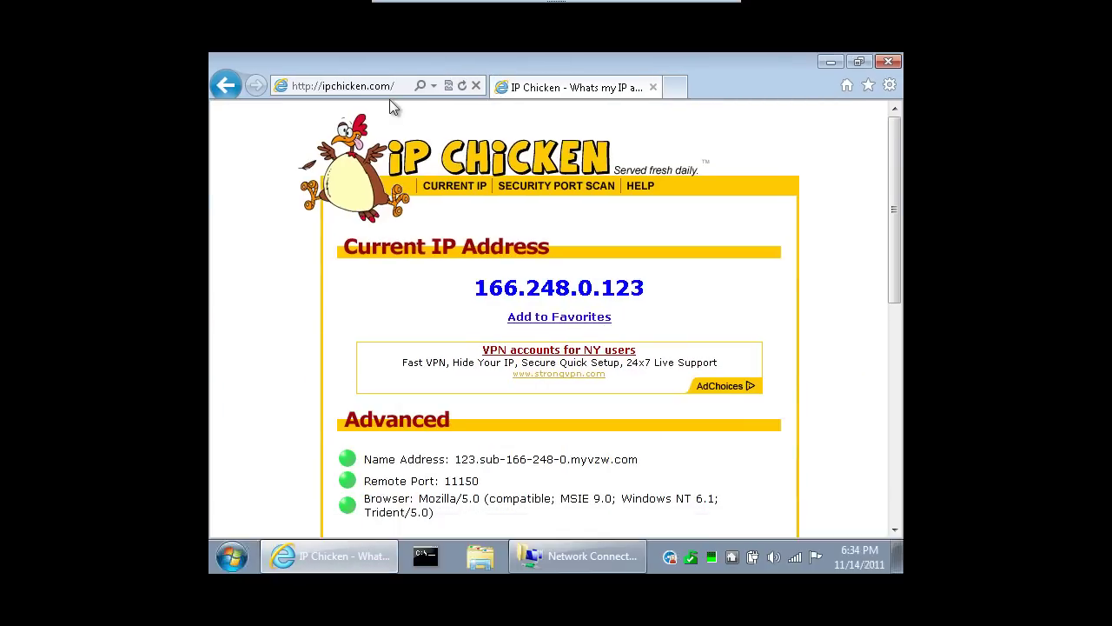
{"action": "left_click", "coordinate": [377, 86]}
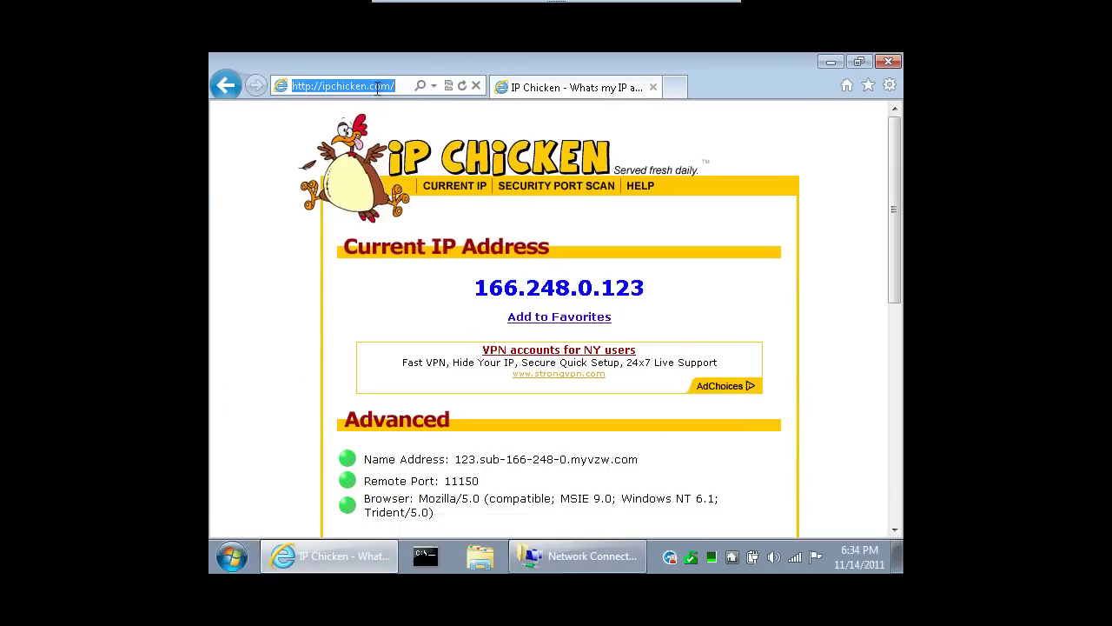
{"action": "left_click", "coordinate": [218, 86]}
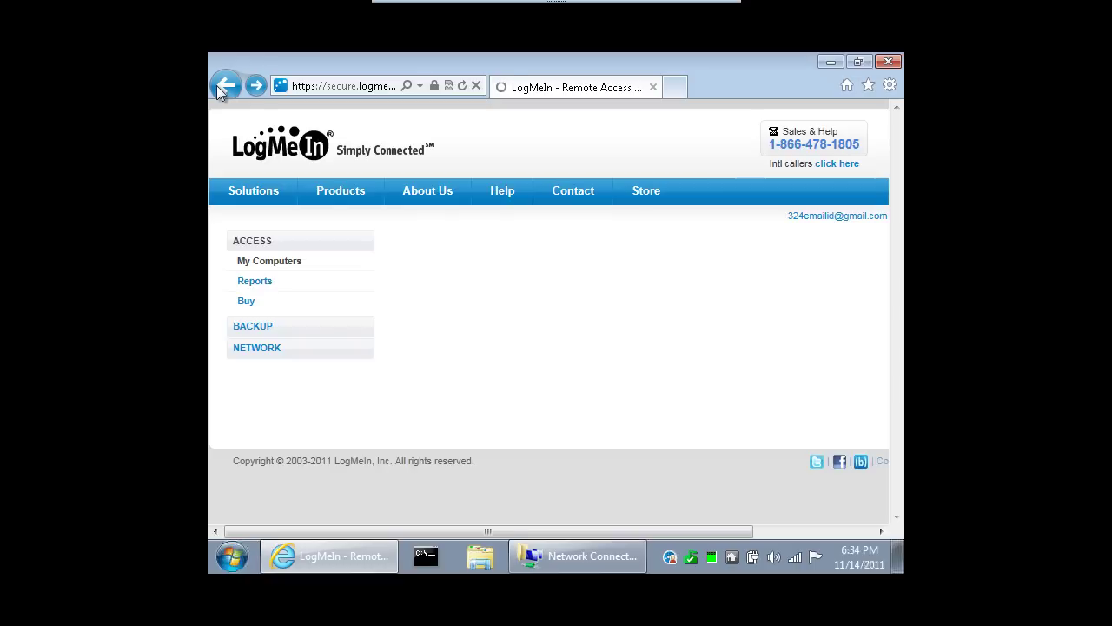
{"action": "left_click", "coordinate": [273, 352]}
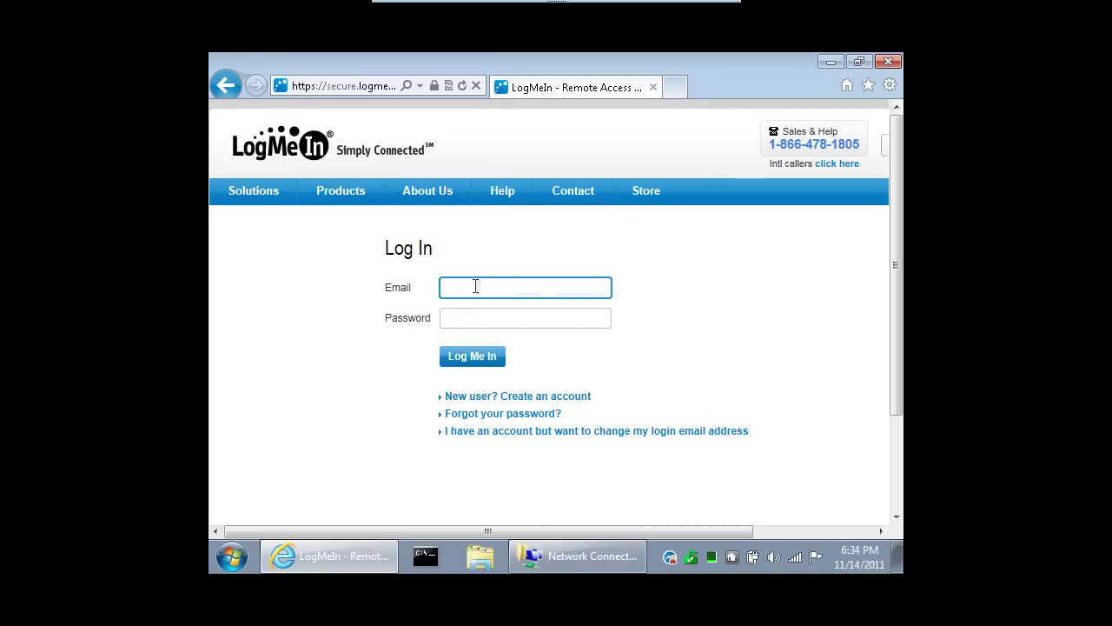
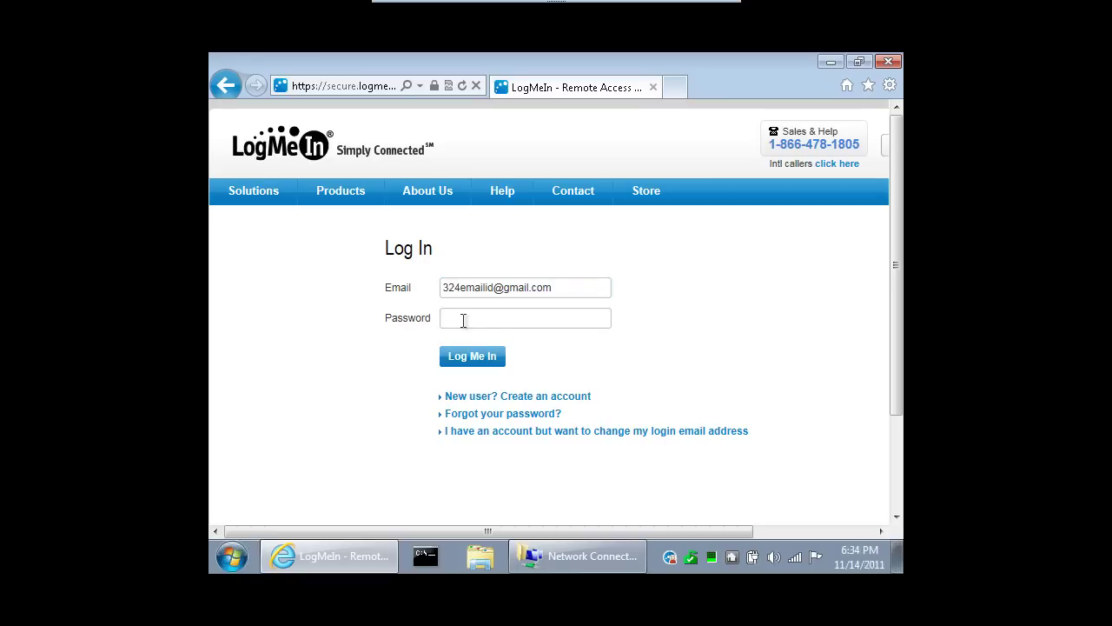
- Log in with the account e-mail and password, then open the Network page
{"action": "left_click", "coordinate": [464, 318]}
{"action": "type", "text": "***********"}
{"action": "left_click", "coordinate": [476, 358]}
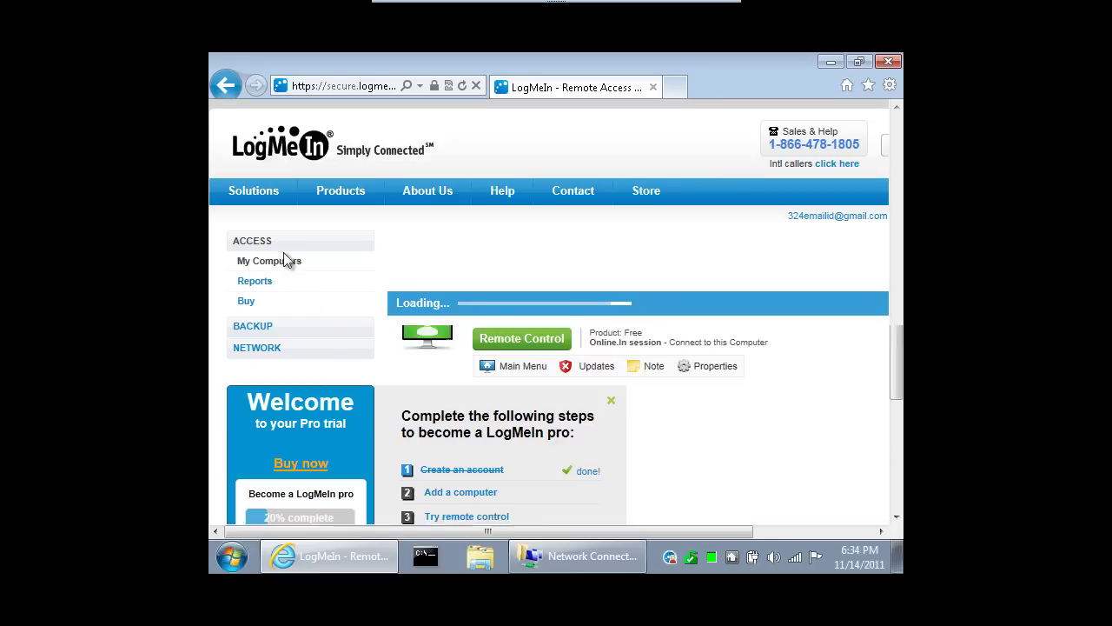
{"action": "left_click", "coordinate": [256, 355]}
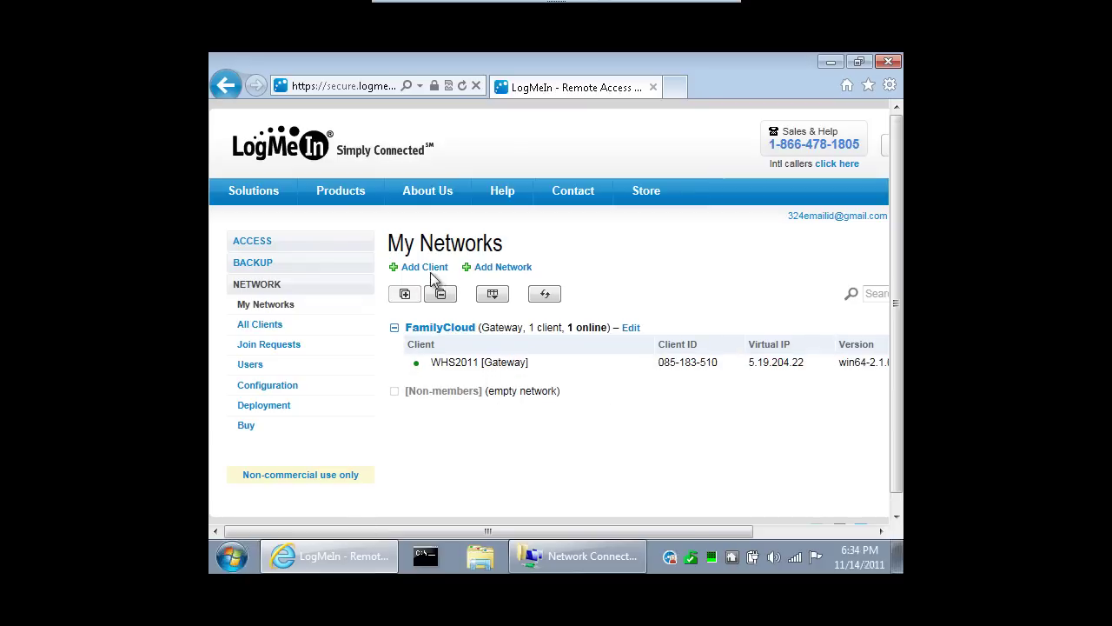
- Add a client, choosing to install LogMeIn Hamachi on this computer
{"action": "left_click", "coordinate": [428, 270]}
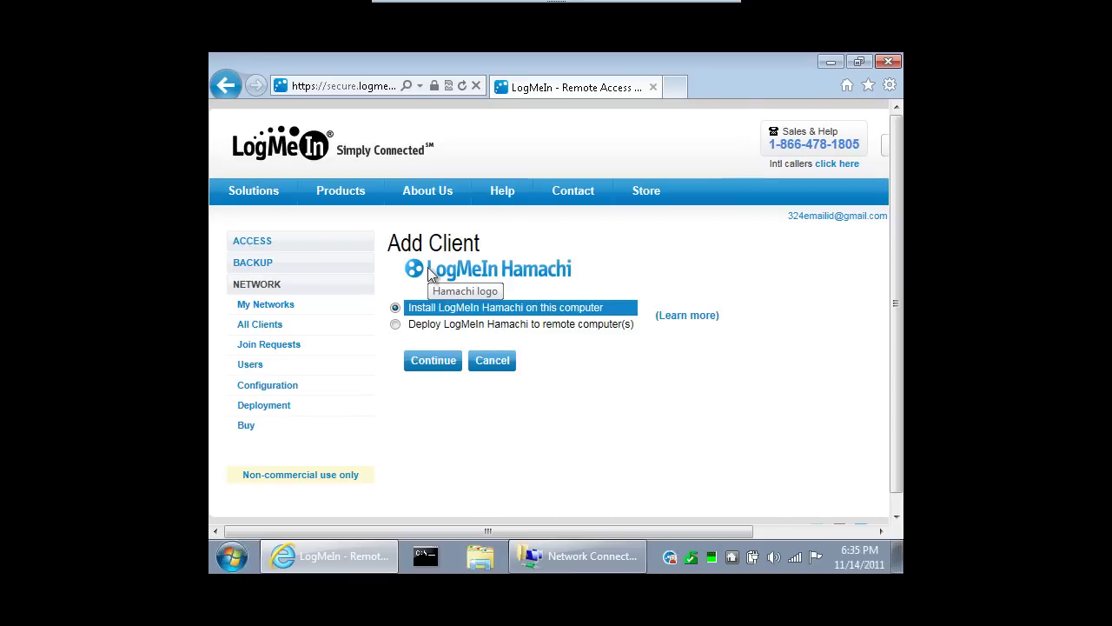
{"action": "left_click", "coordinate": [831, 62]}
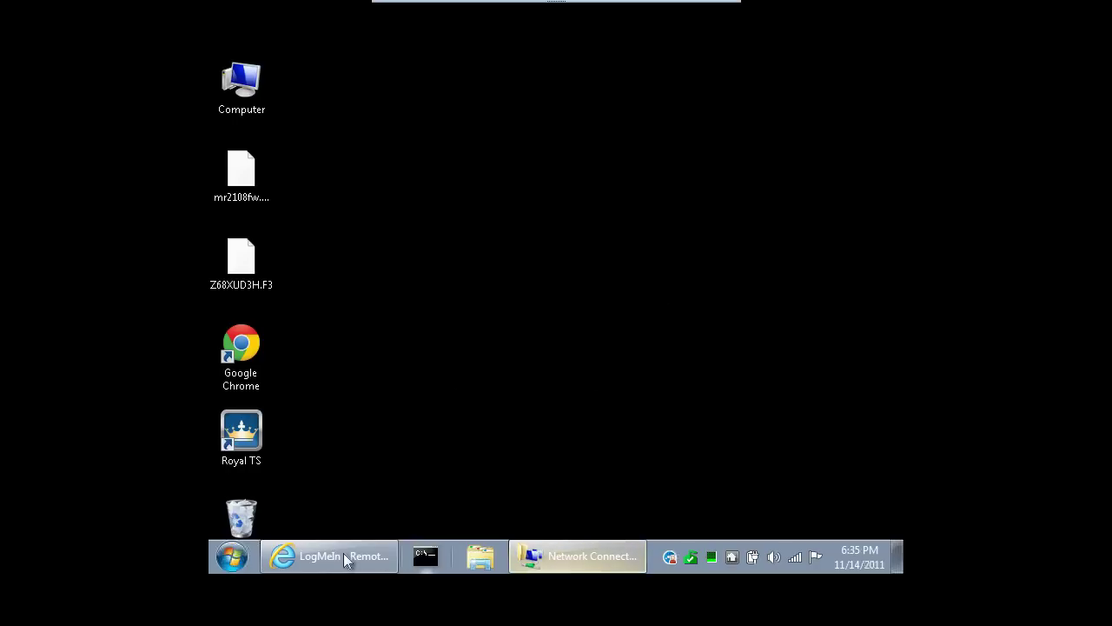
{"action": "mouse_move", "coordinate": [345, 558]}
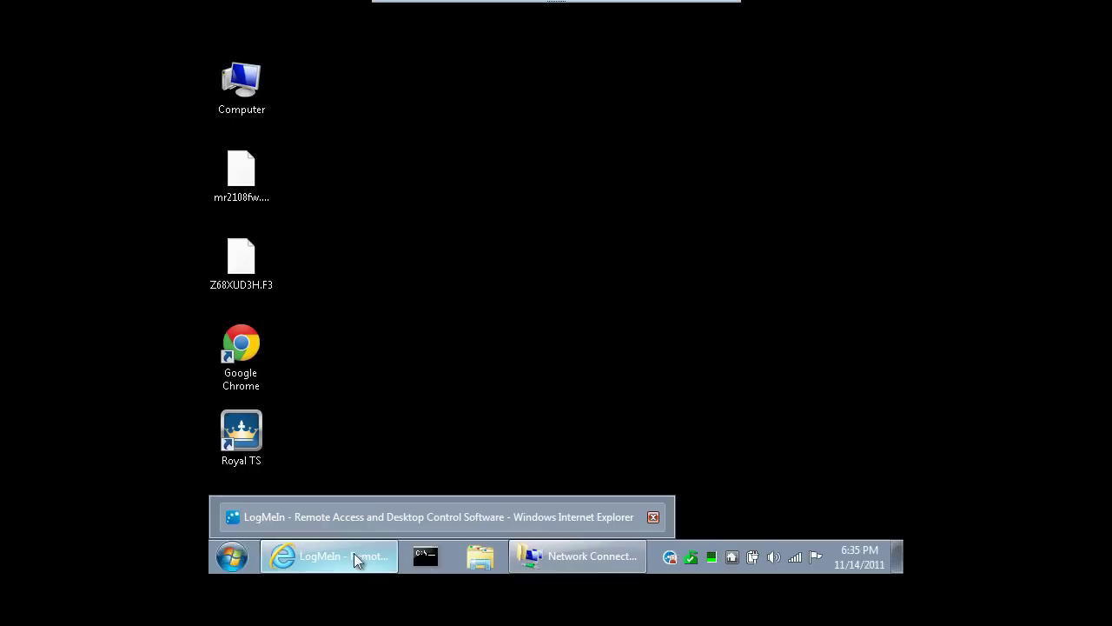
{"action": "left_click", "coordinate": [353, 554]}
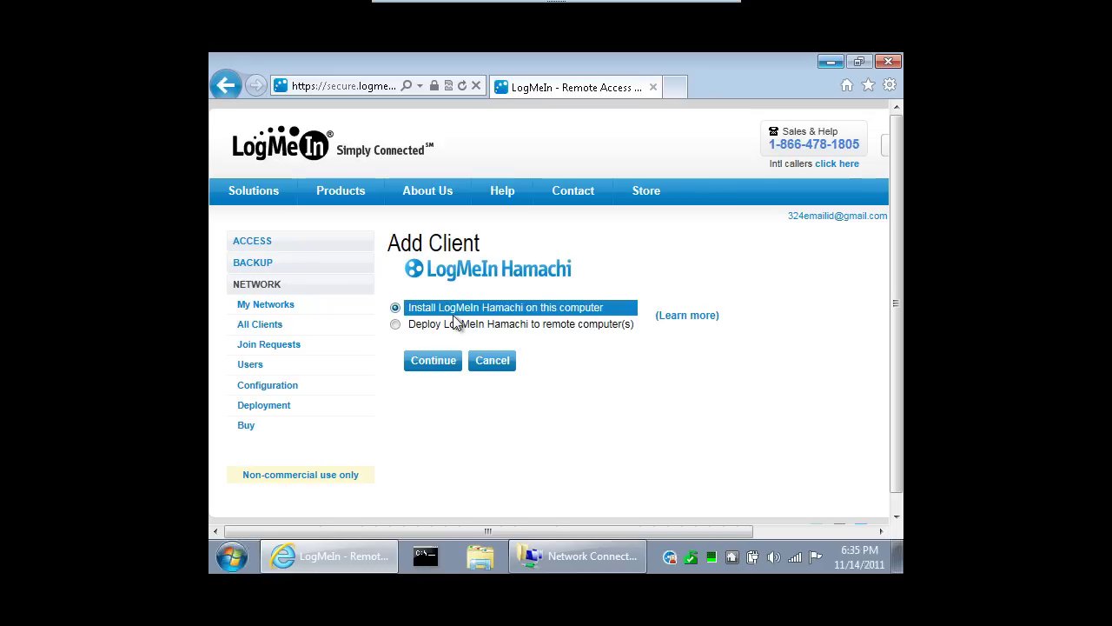
{"action": "left_click", "coordinate": [437, 365]}
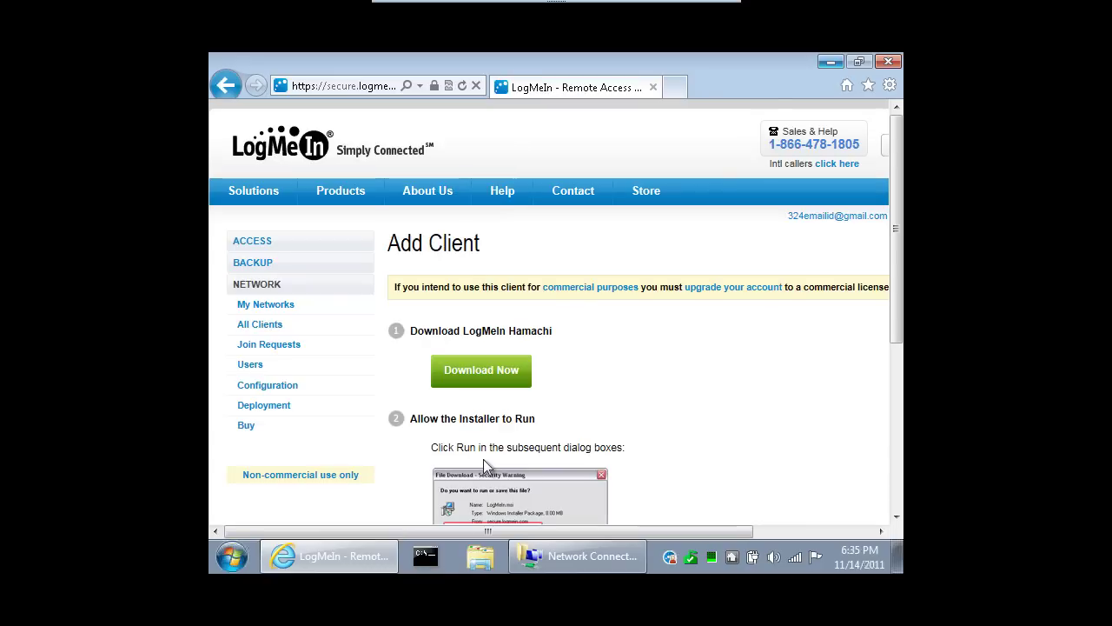
- Download and run the Hamachi installer in English, accept the terms, and skip account attachment
{"action": "left_click", "coordinate": [470, 383]}
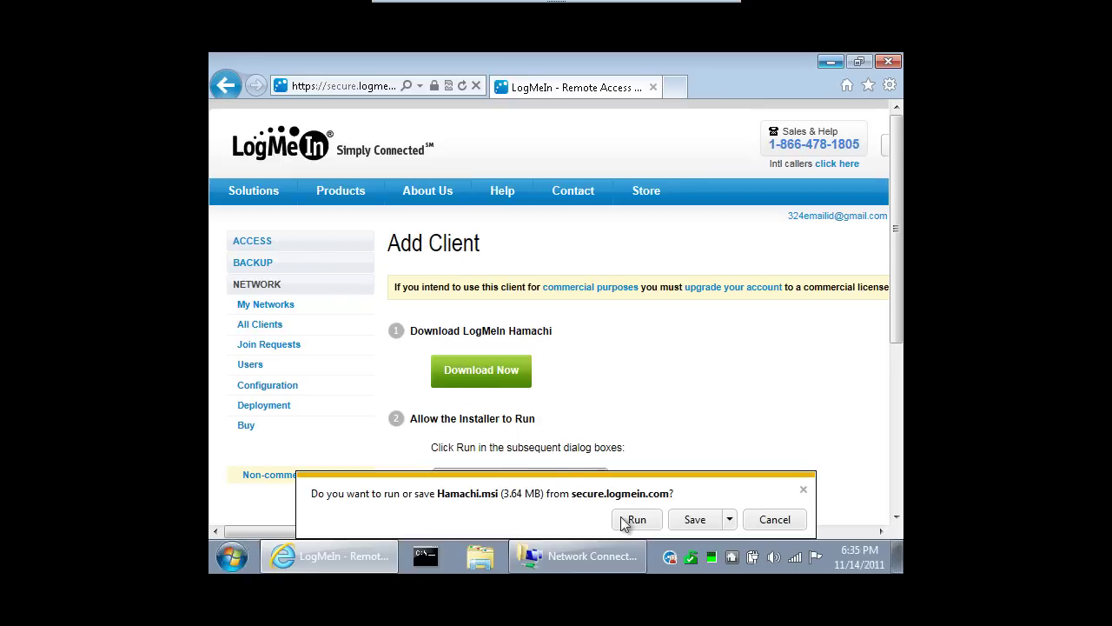
{"action": "left_click", "coordinate": [627, 522]}
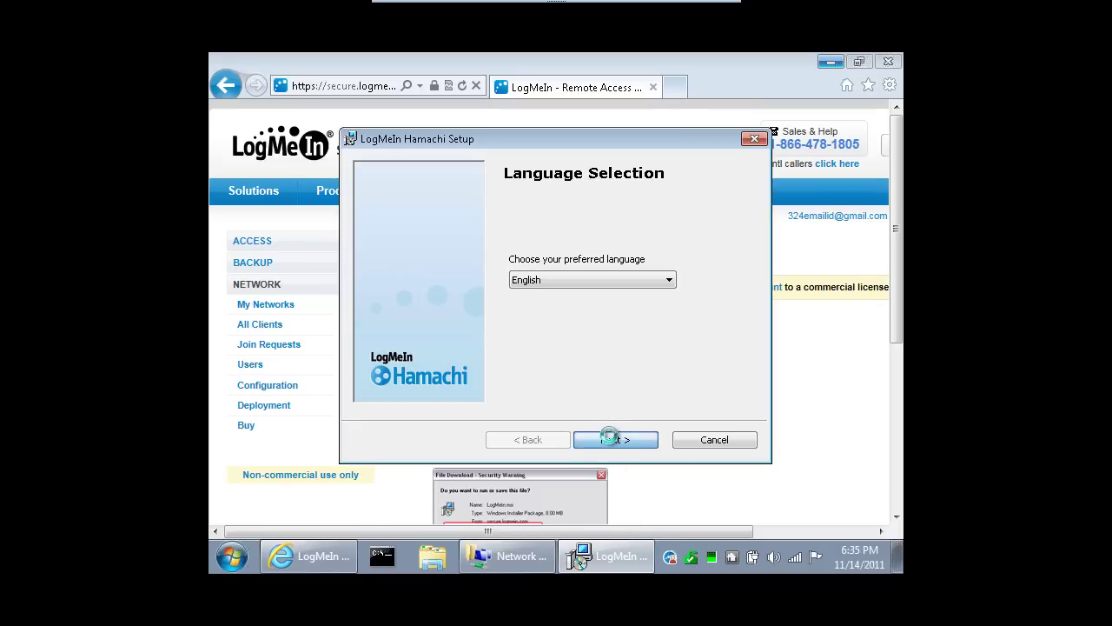
{"action": "left_click", "coordinate": [609, 438]}
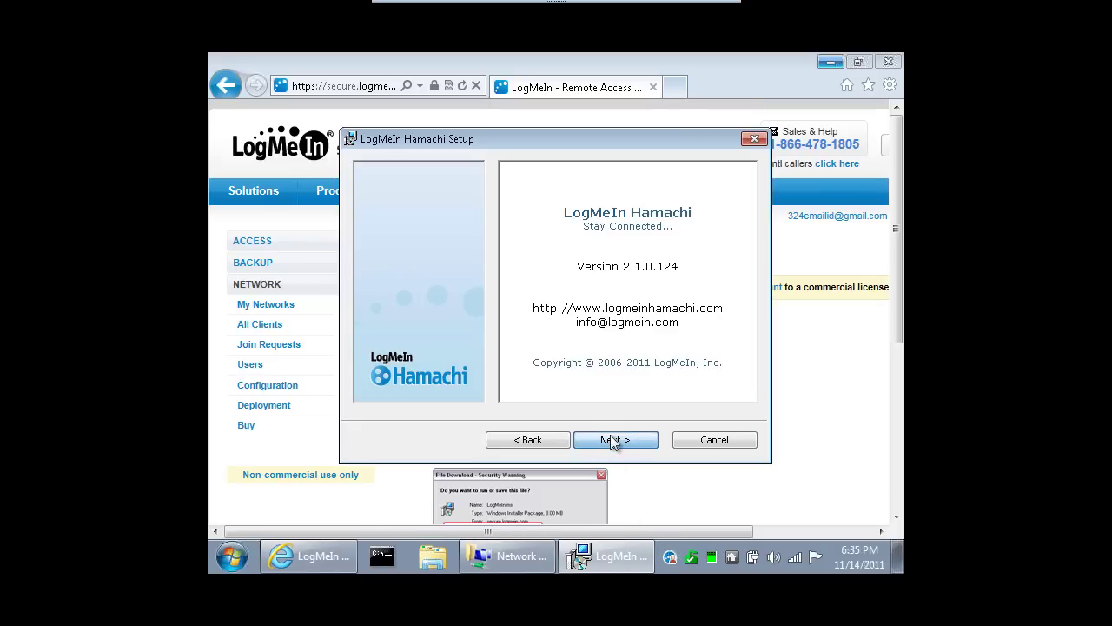
{"action": "left_click", "coordinate": [611, 437]}
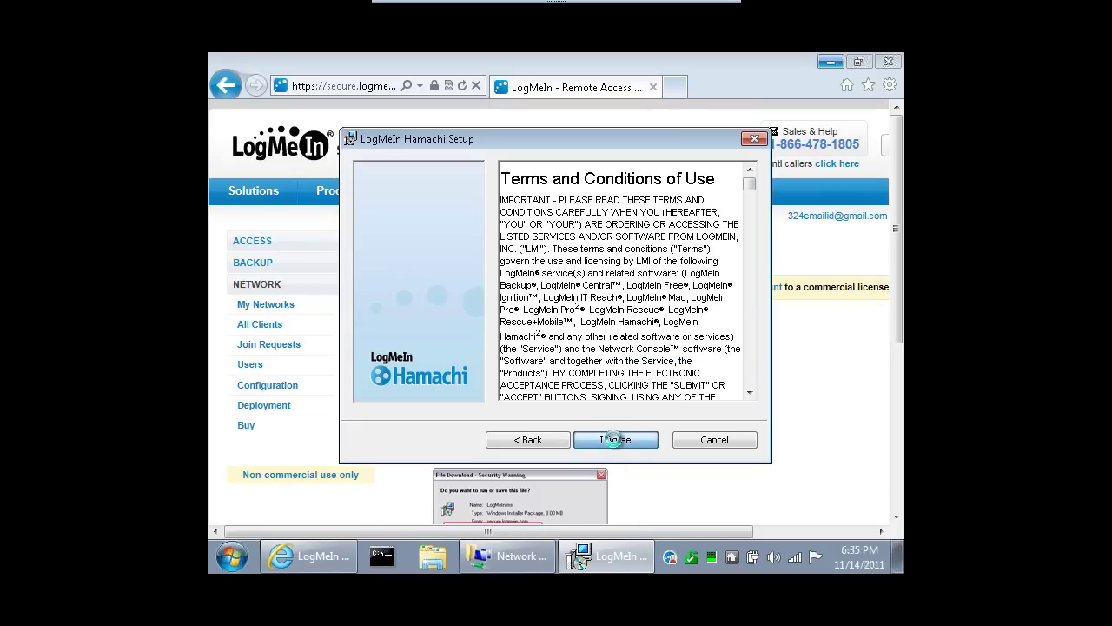
{"action": "left_click", "coordinate": [614, 439]}
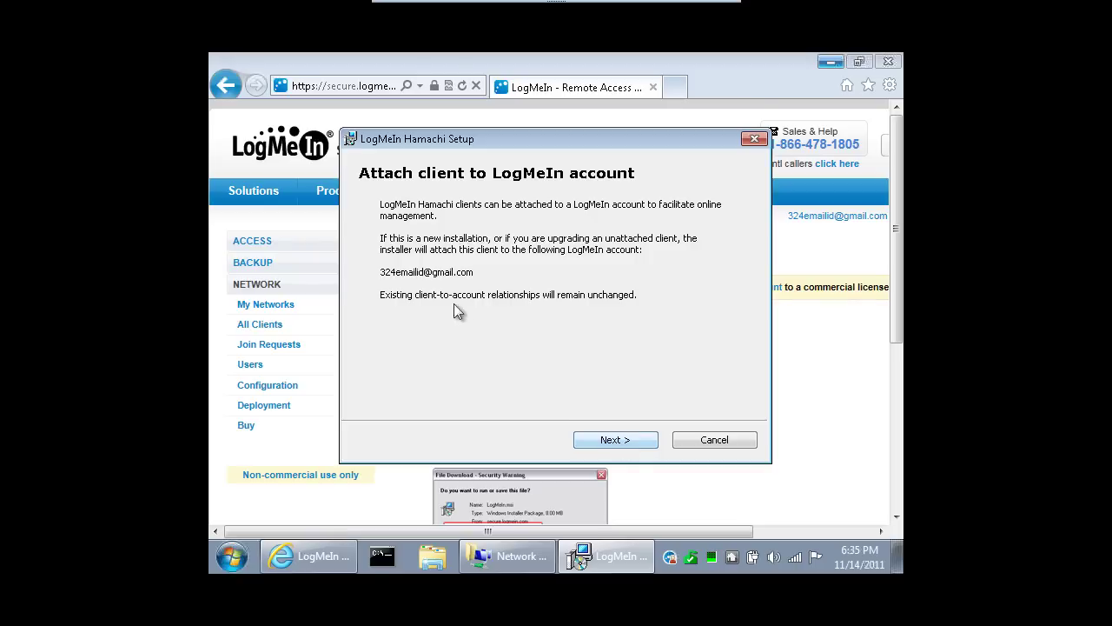
{"action": "left_click", "coordinate": [639, 442]}
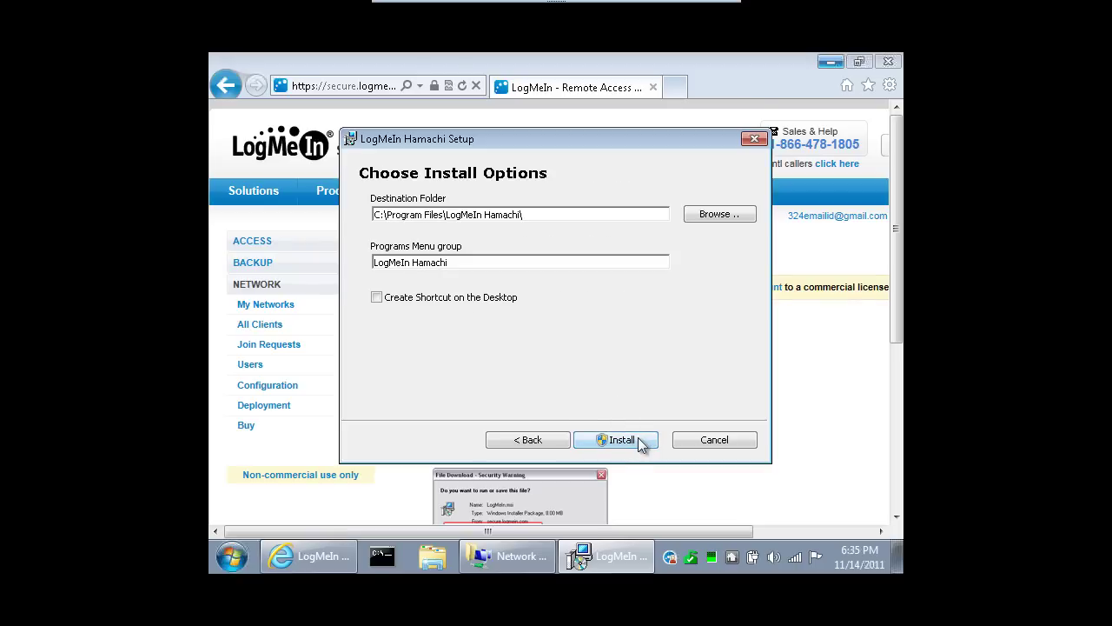
- Install Hamachi with default options into C:\Program Files\LogMeIn Hamachi\, approving the UAC prompt
{"action": "left_click", "coordinate": [641, 441]}
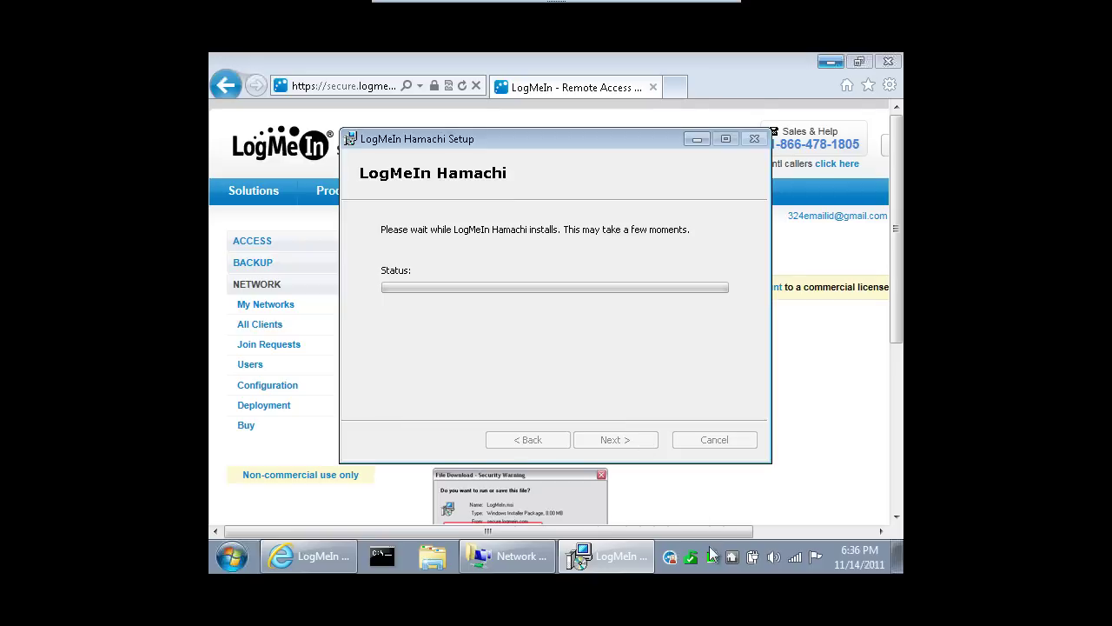
{"action": "mouse_move", "coordinate": [714, 557]}
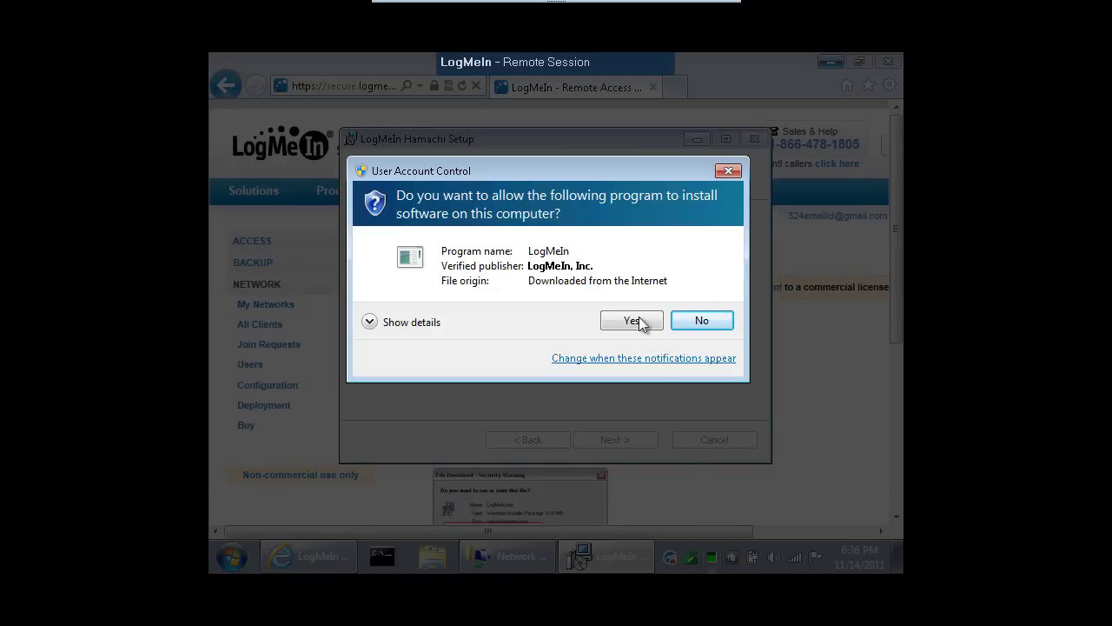
{"action": "left_click", "coordinate": [632, 320]}
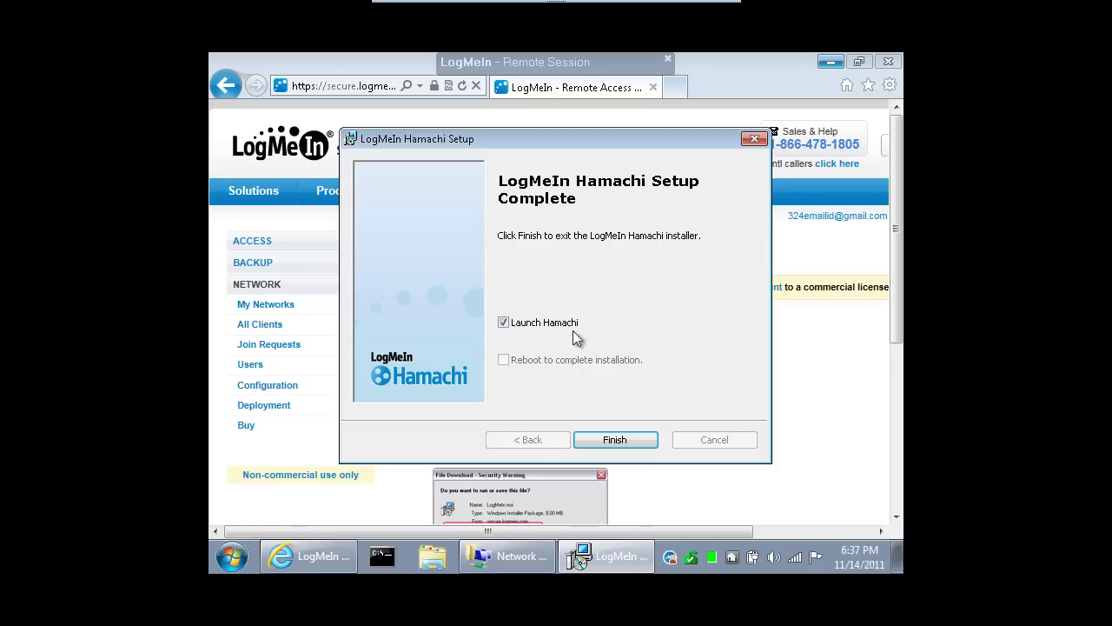
- Finish the installer, minimize Internet Explorer, and begin joining an existing network from T30WINDOWS7
{"action": "left_click", "coordinate": [615, 440]}
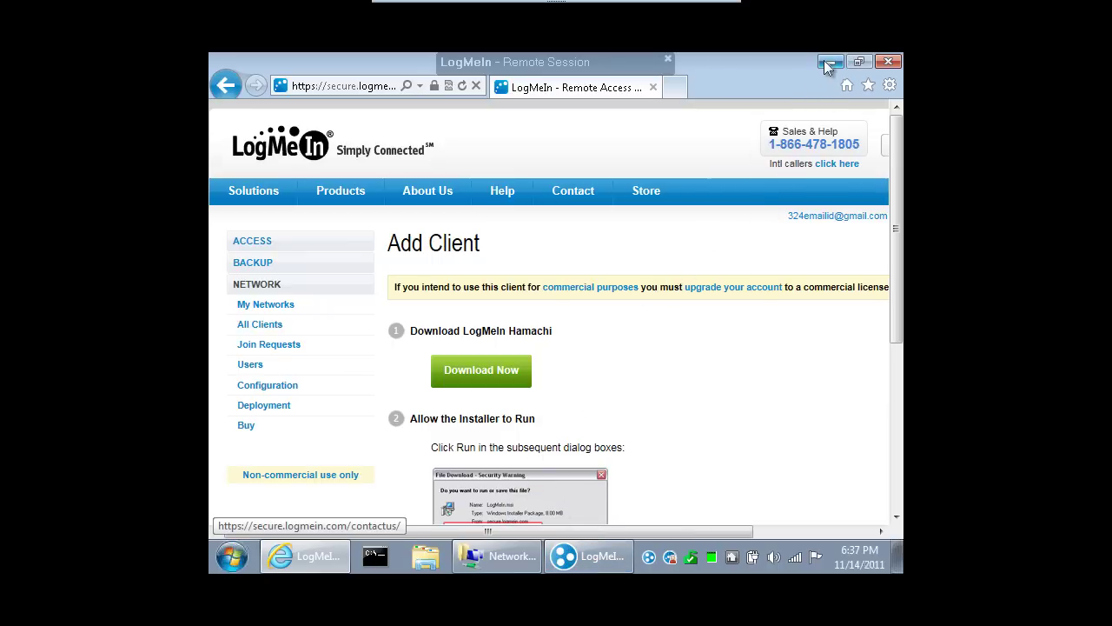
{"action": "key", "text": "super+Down"}
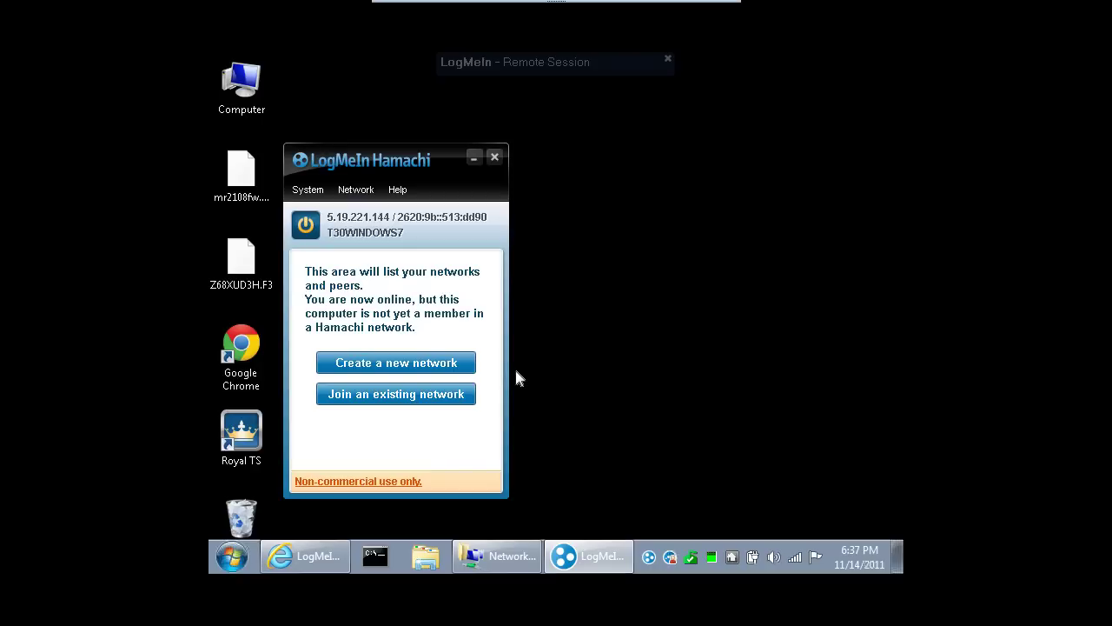
{"action": "left_click", "coordinate": [427, 395]}
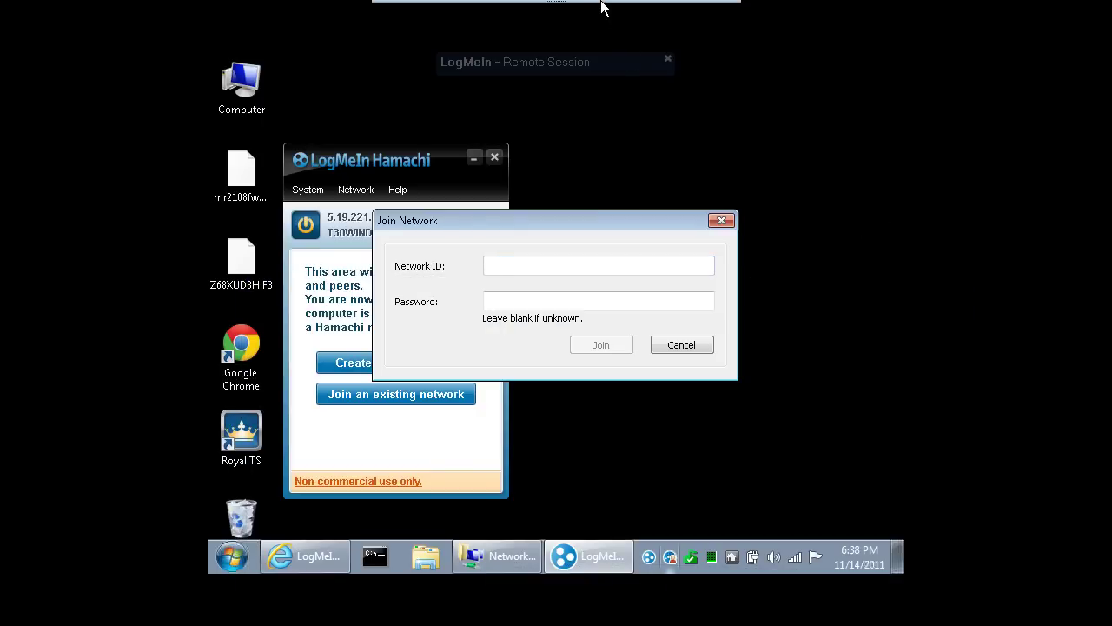
{"action": "mouse_move", "coordinate": [601, 3]}
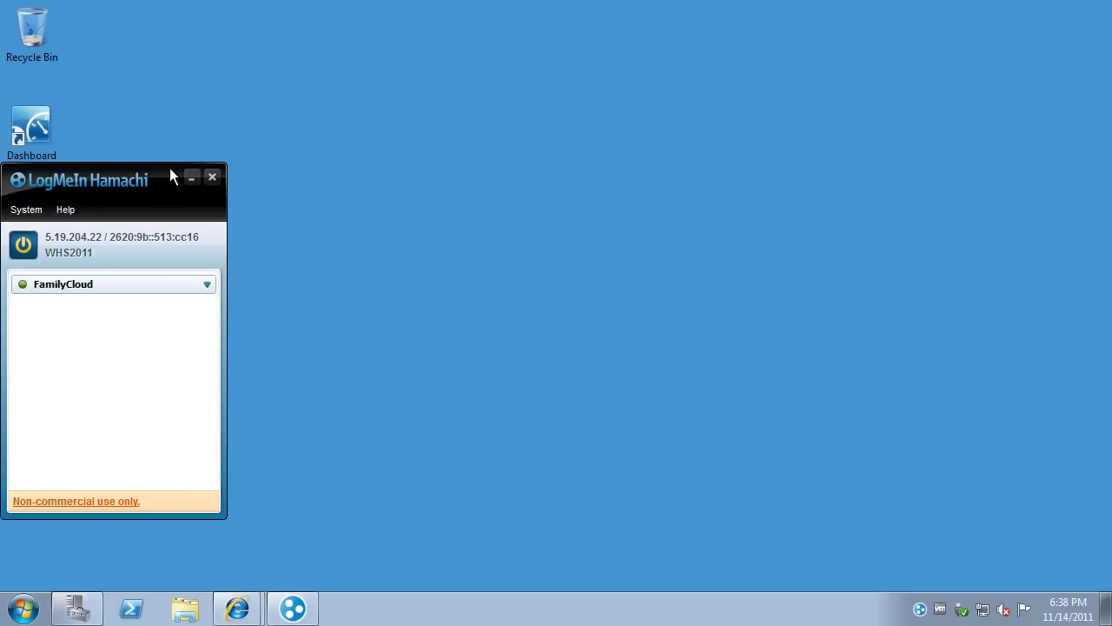
- In the LogMeIn browser window, view My Networks and confirm Join Requests is empty
{"action": "left_click_drag", "start_coordinate": [169, 167], "coordinate": [453, 142]}
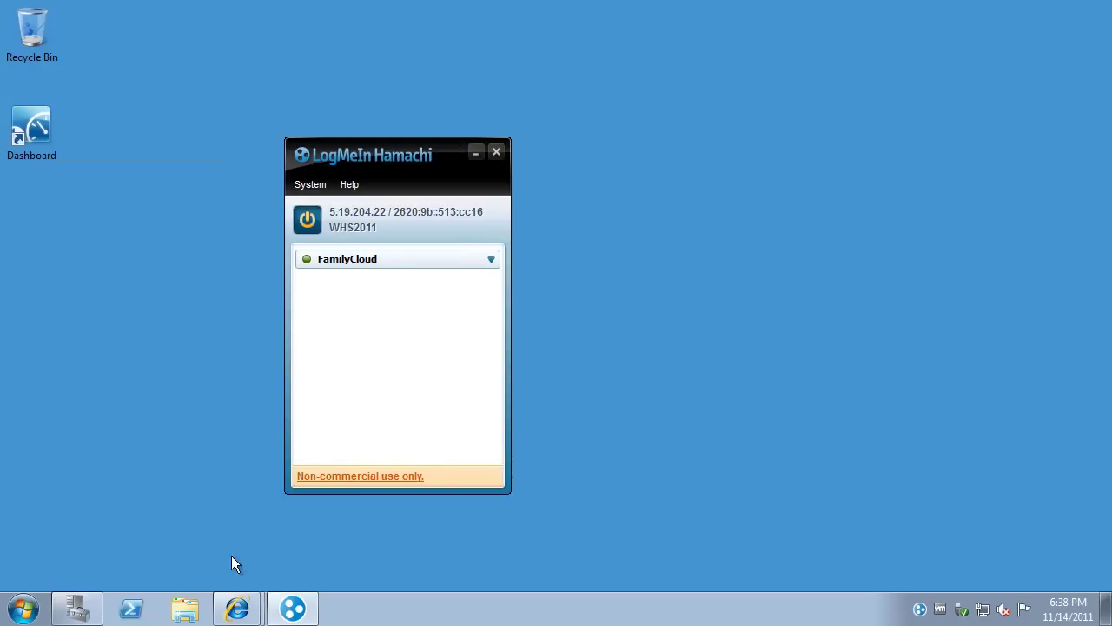
{"action": "mouse_move", "coordinate": [236, 608]}
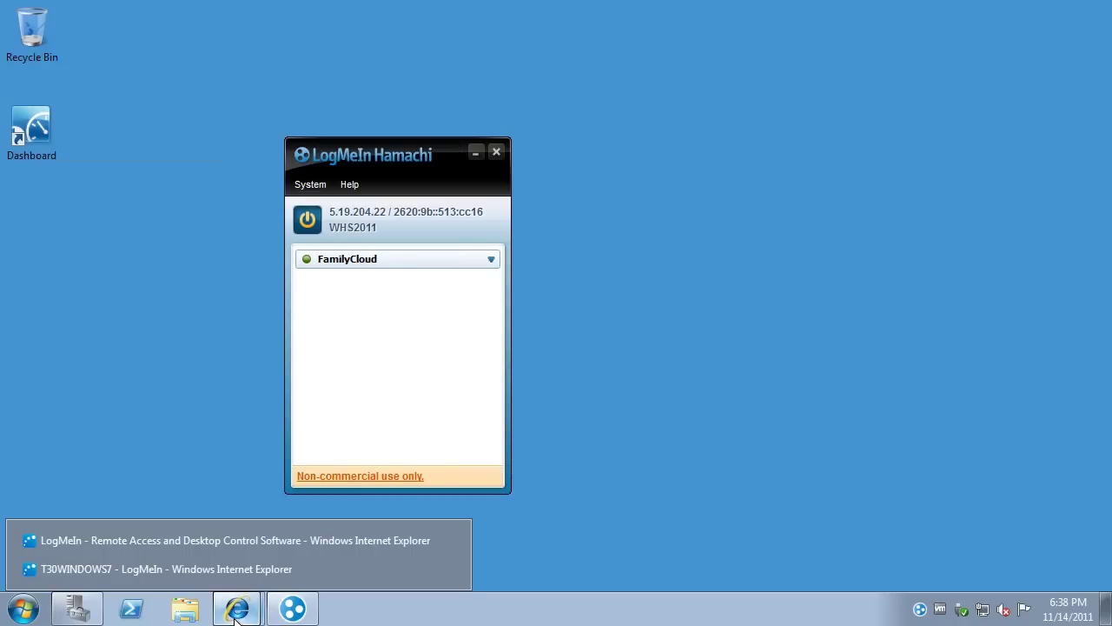
{"action": "left_click", "coordinate": [199, 551]}
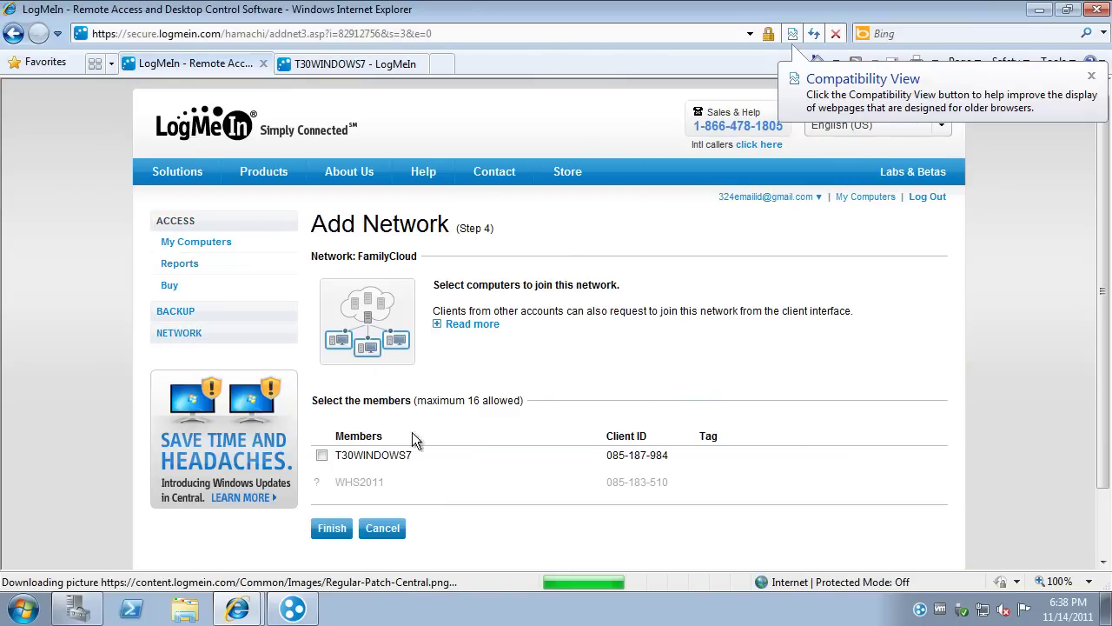
{"action": "left_click", "coordinate": [185, 331]}
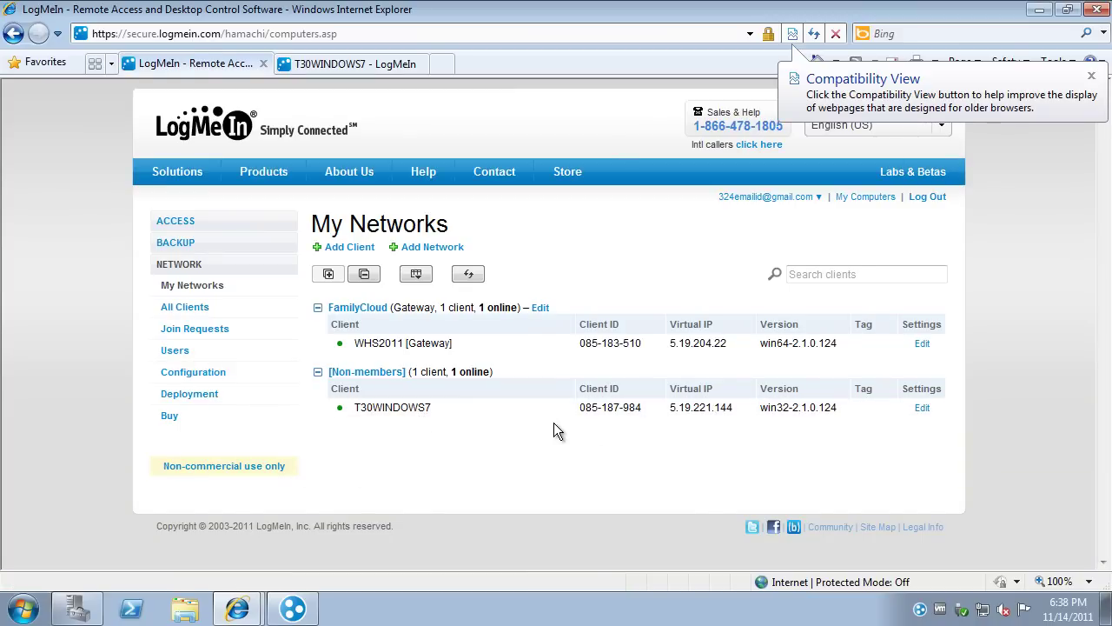
{"action": "mouse_move", "coordinate": [610, 415]}
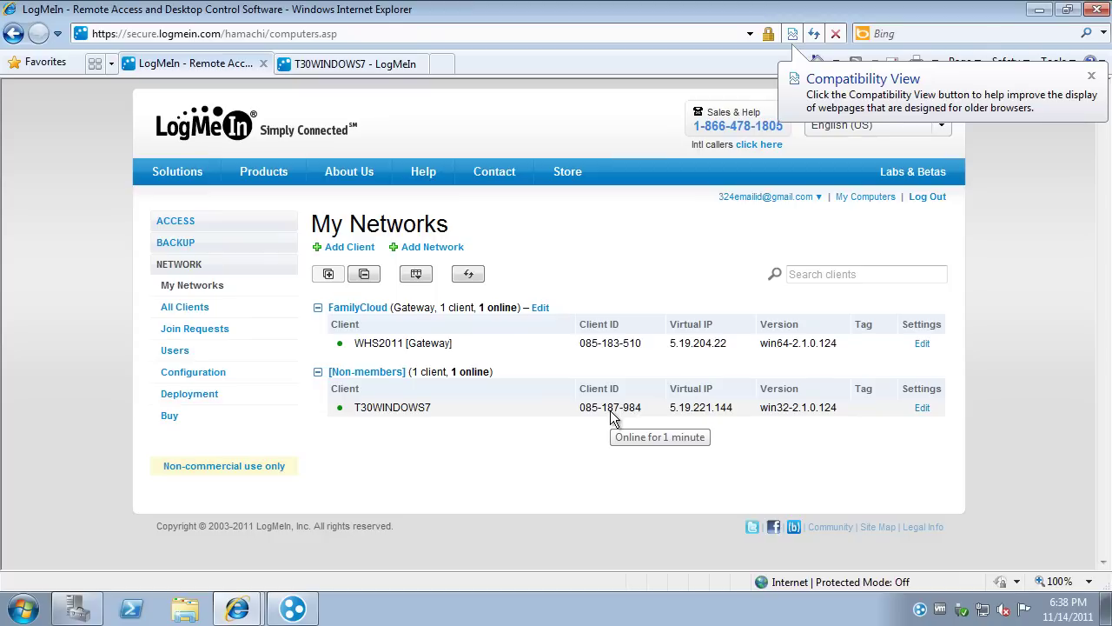
{"action": "left_click", "coordinate": [219, 328]}
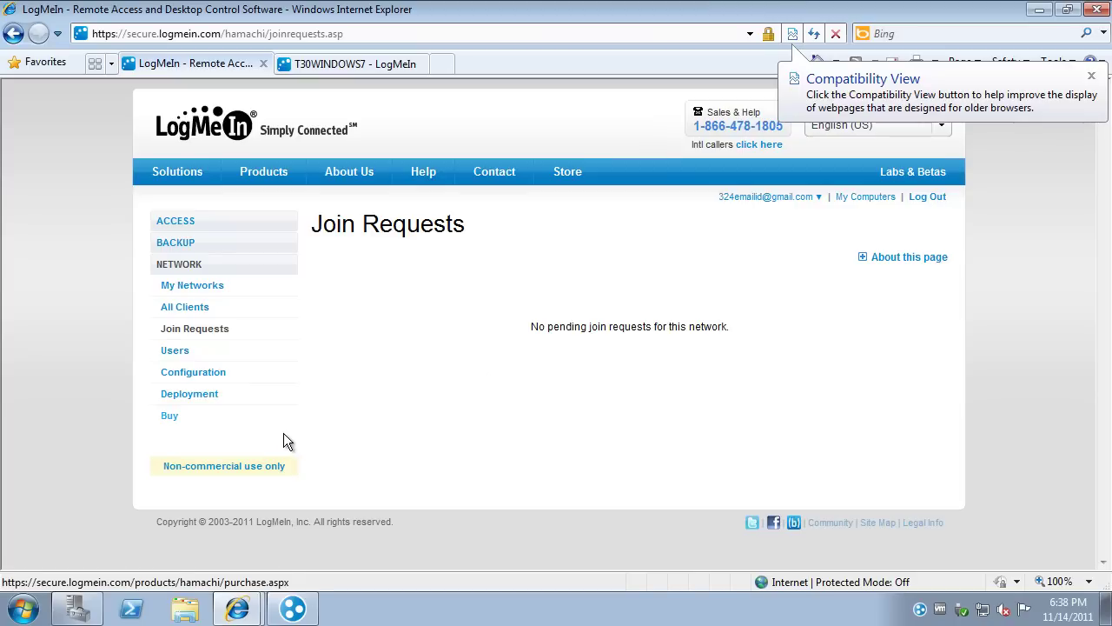
{"action": "left_click", "coordinate": [193, 287]}
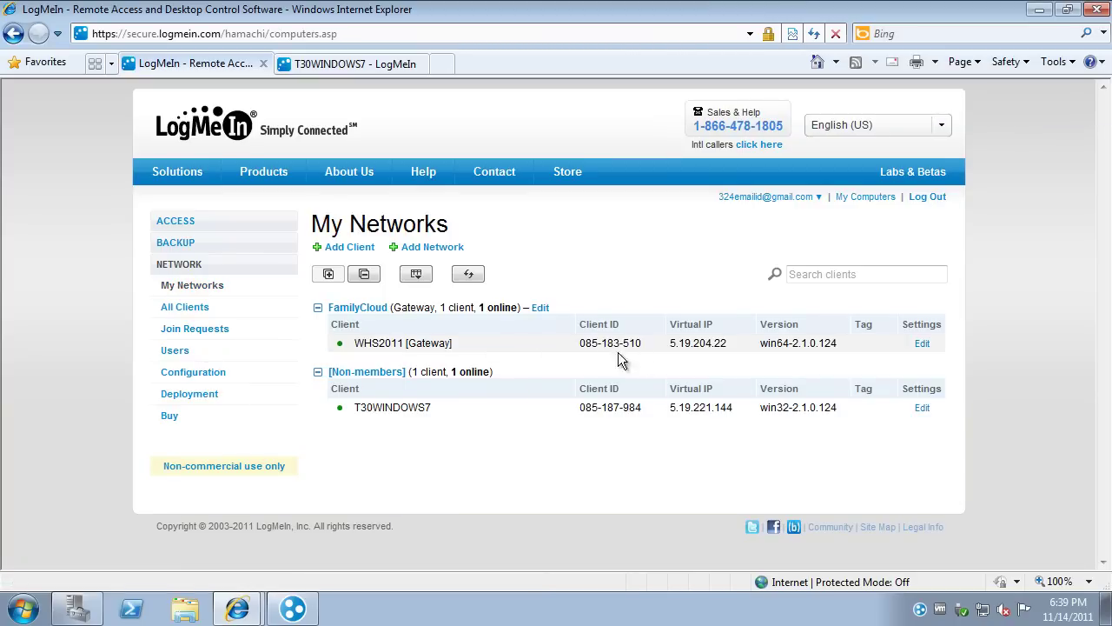
- Copy FamilyCloud's network ID from its Edit page into the laptop's Join Network ID field
{"action": "left_click", "coordinate": [541, 308]}
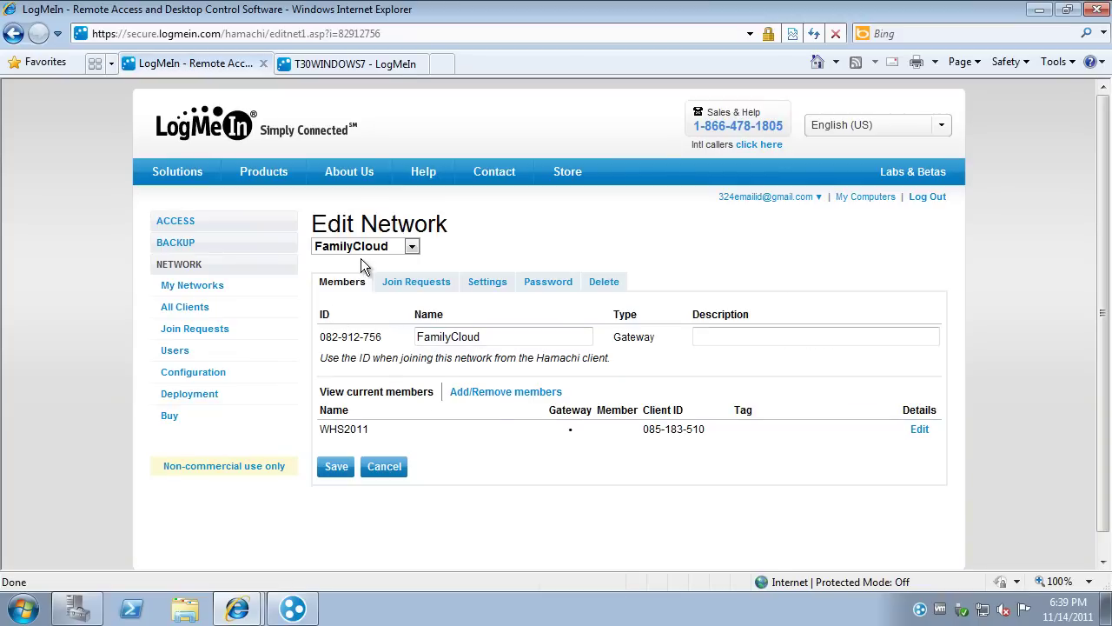
{"action": "left_click_drag", "start_coordinate": [380, 339], "coordinate": [312, 336]}
{"action": "key", "text": "ctrl+c"}
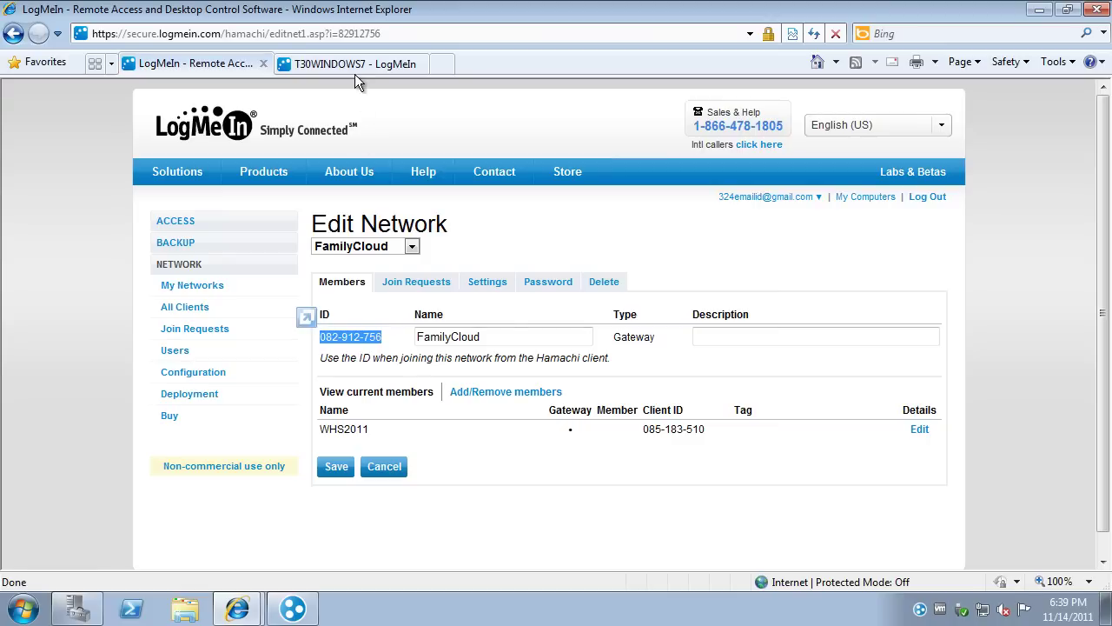
{"action": "left_click", "coordinate": [354, 64]}
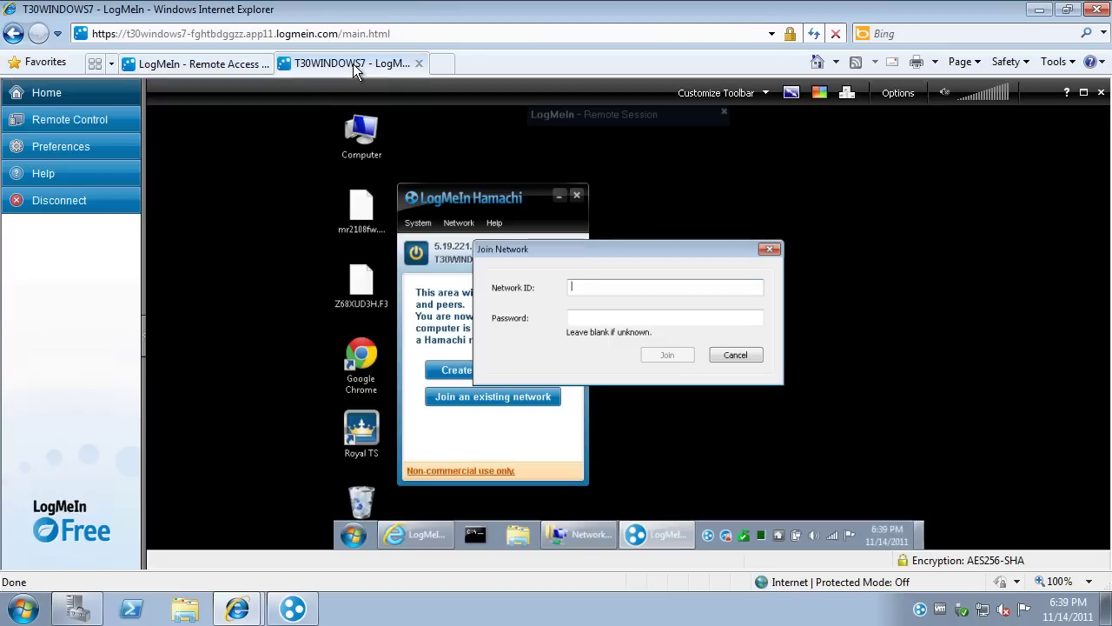
{"action": "left_click", "coordinate": [624, 290]}
{"action": "key", "text": "ctrl+v"}
- Enter the network password, join FamilyCloud, and submit the membership request
{"action": "left_click", "coordinate": [606, 318]}
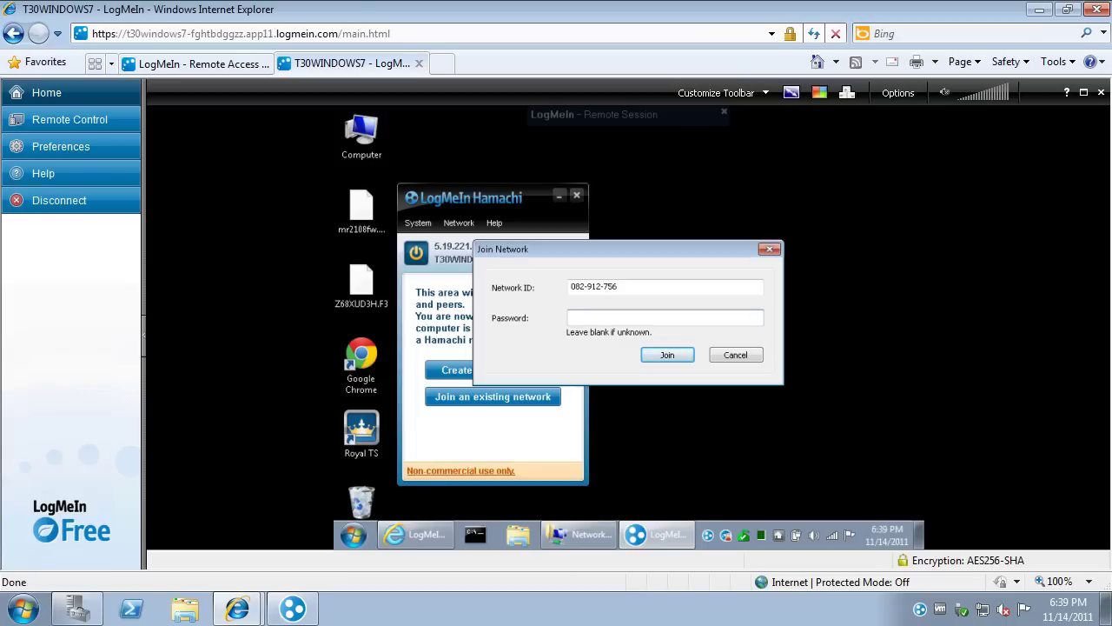
{"action": "key", "text": "ctrl+v"}
{"action": "left_click", "coordinate": [664, 353]}
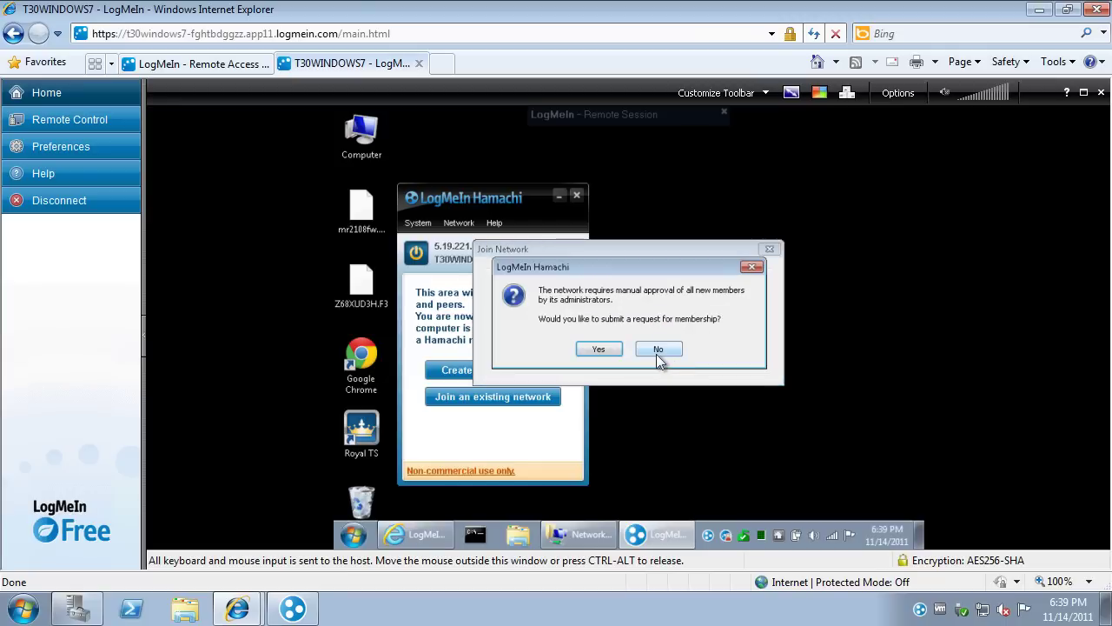
{"action": "left_click", "coordinate": [599, 350]}
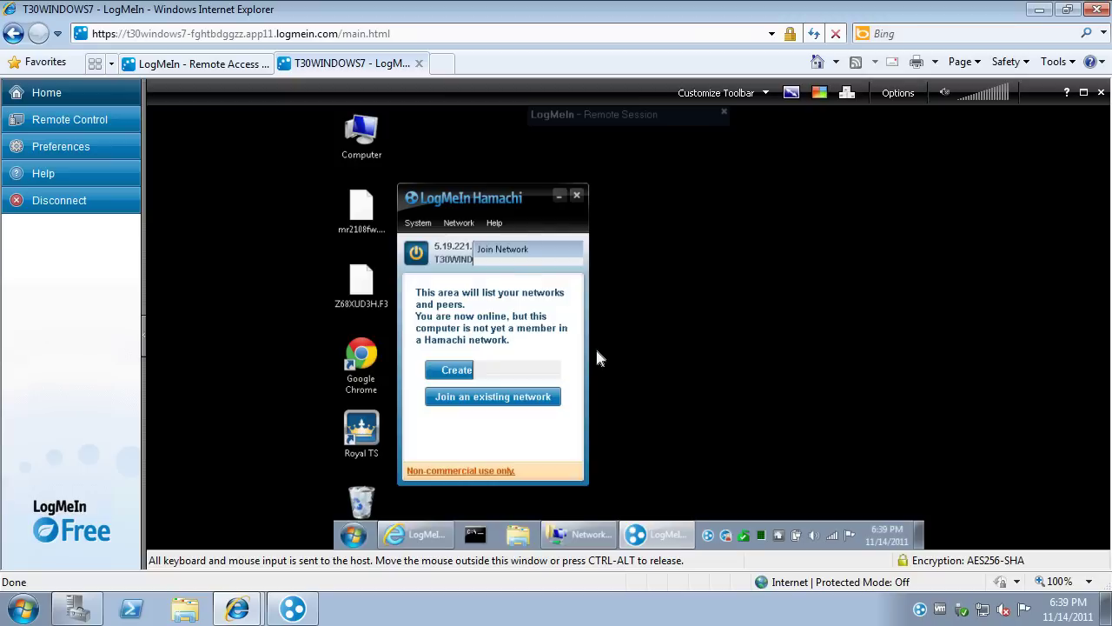
{"action": "left_click", "coordinate": [628, 346]}
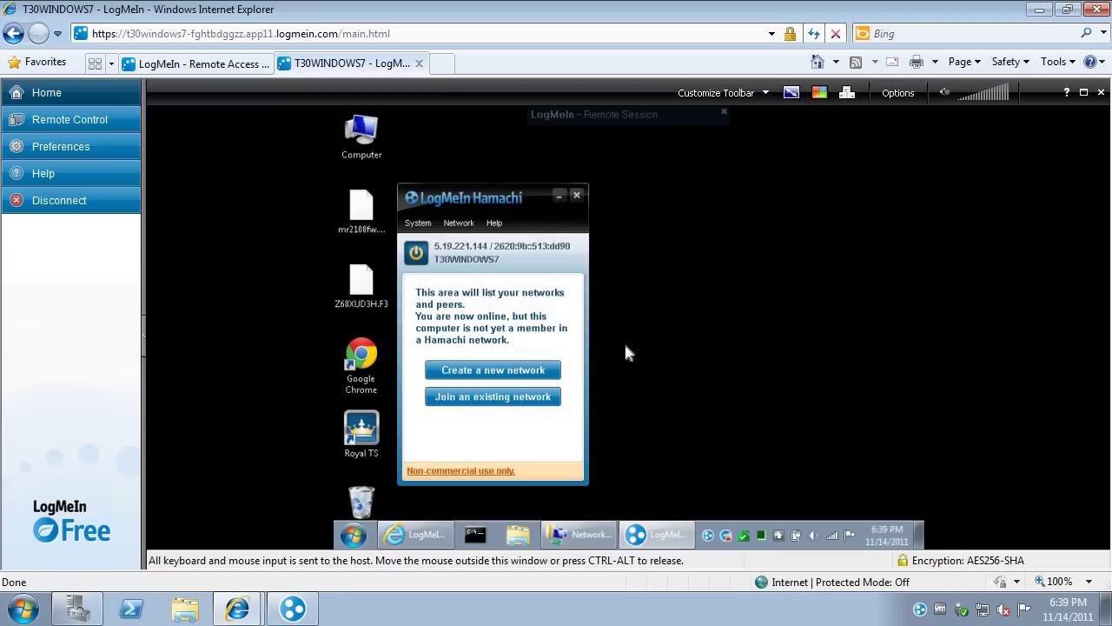
{"action": "left_click", "coordinate": [246, 65]}
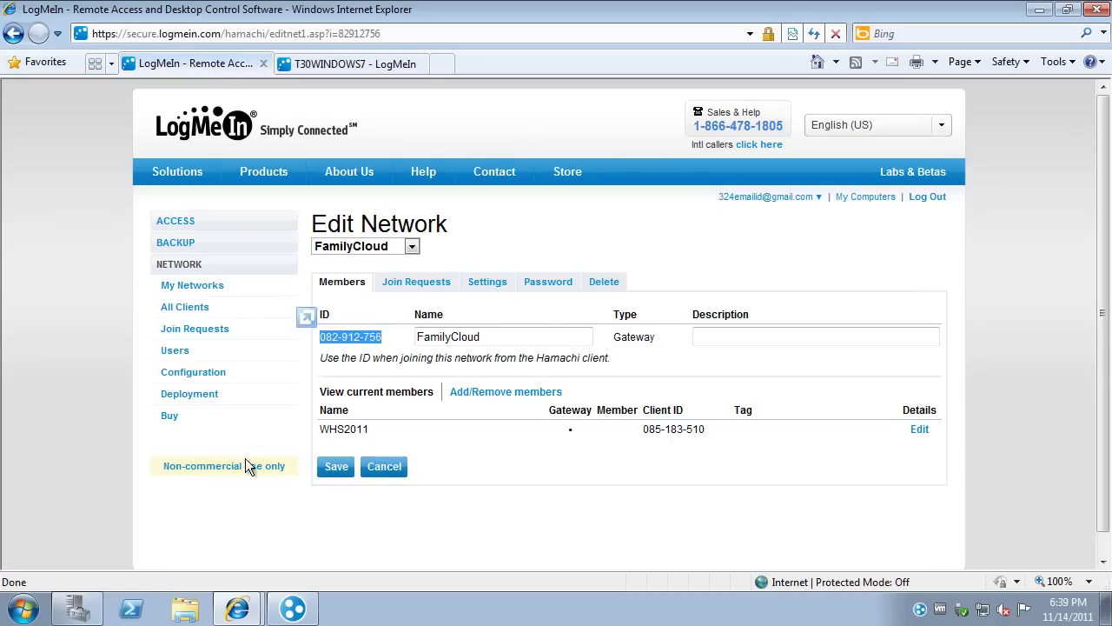
- Accept and save T30WINDOWS7's pending FamilyCloud join request, then return to the laptop session
{"action": "left_click", "coordinate": [65, 362]}
{"action": "left_click", "coordinate": [218, 335]}
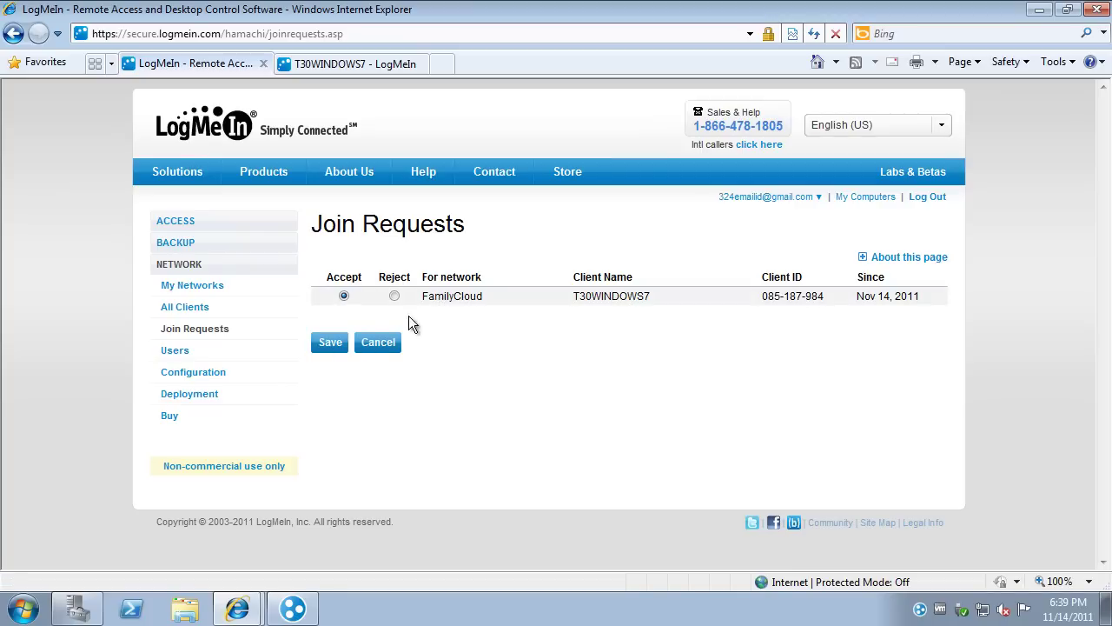
{"action": "left_click", "coordinate": [320, 344]}
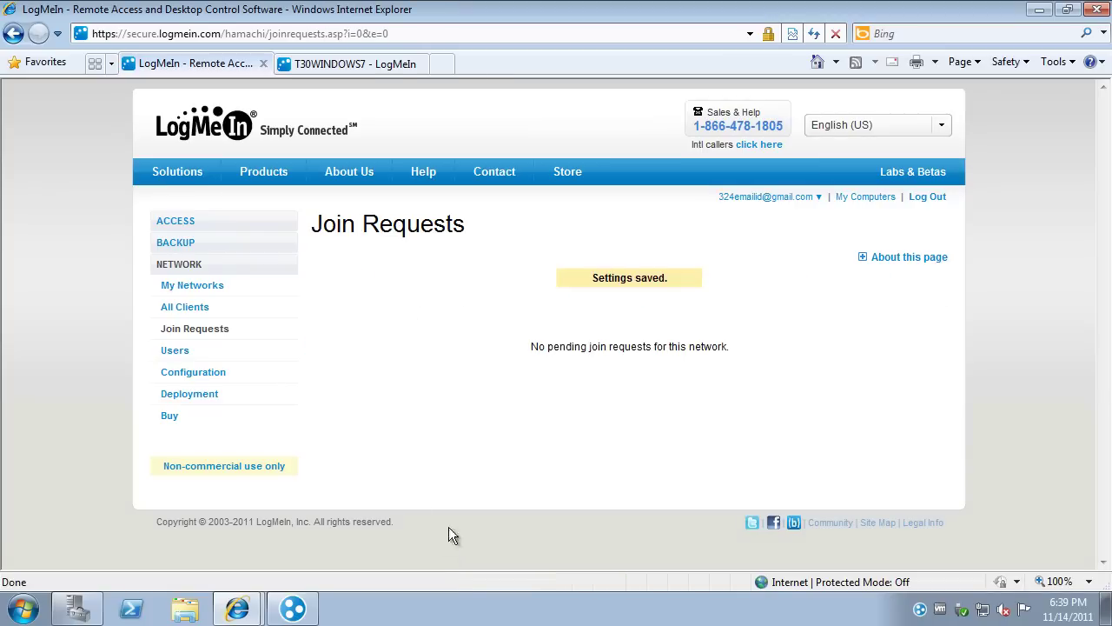
{"action": "left_click", "coordinate": [328, 66]}
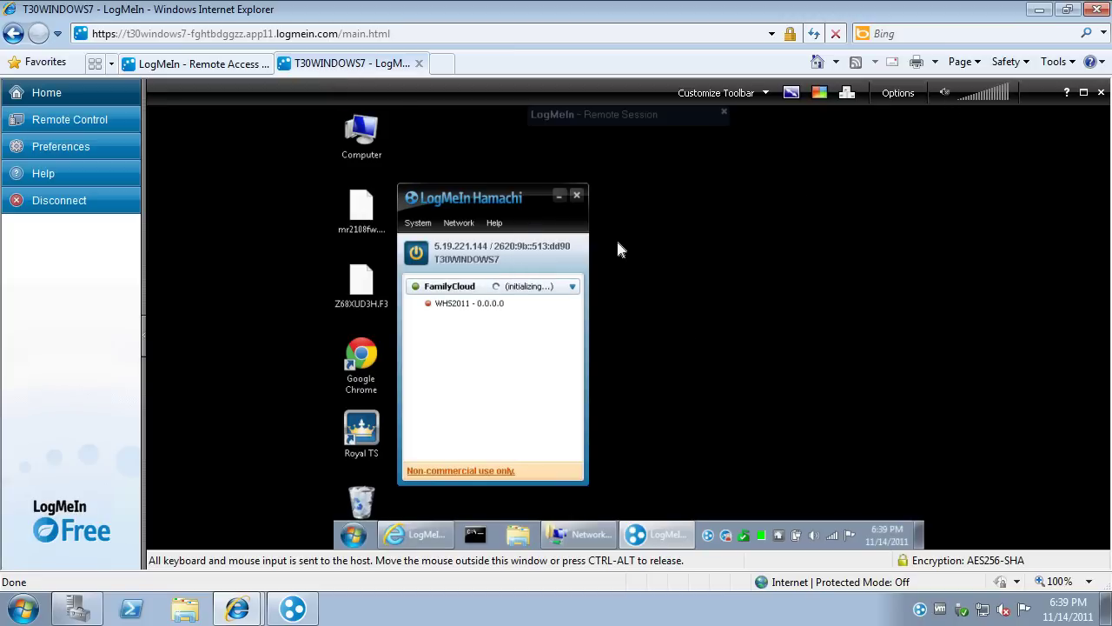
- Show the laptop's remote session full-screen while FamilyCloud connects to WHS2011 at 10.10.1.114
{"action": "left_click", "coordinate": [1084, 93]}
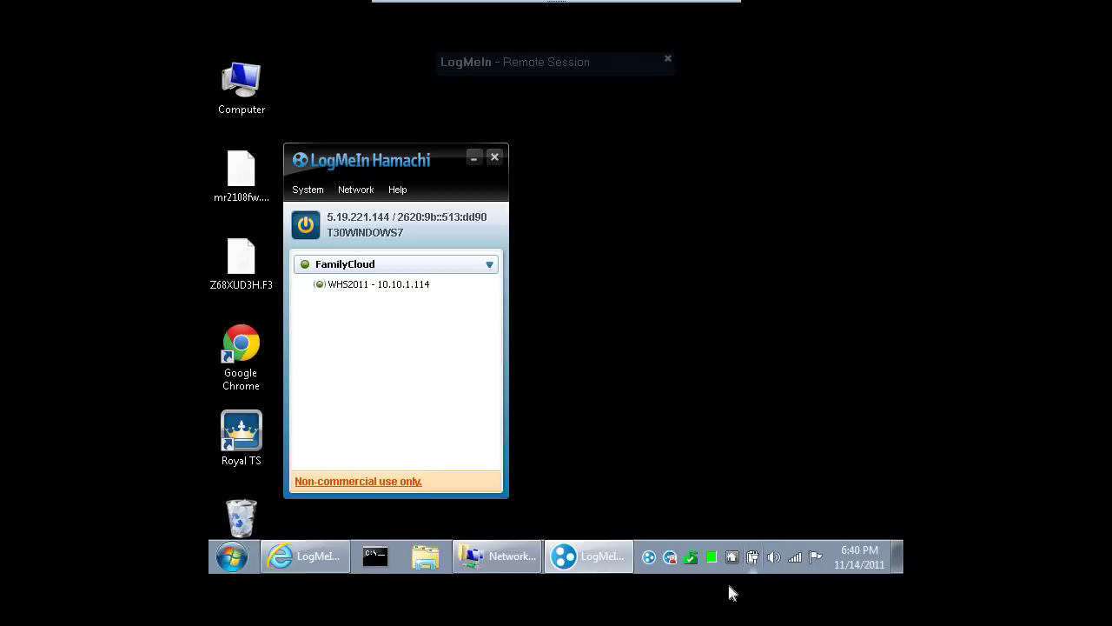
{"action": "left_click", "coordinate": [490, 266]}
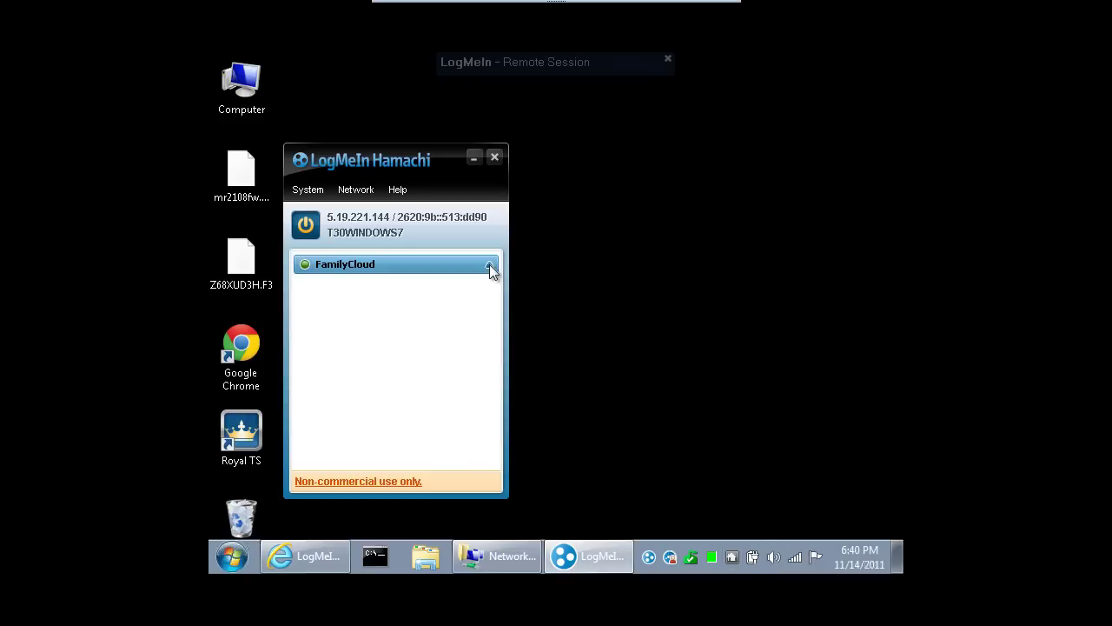
{"action": "left_click", "coordinate": [489, 265]}
{"action": "right_click", "coordinate": [433, 259]}
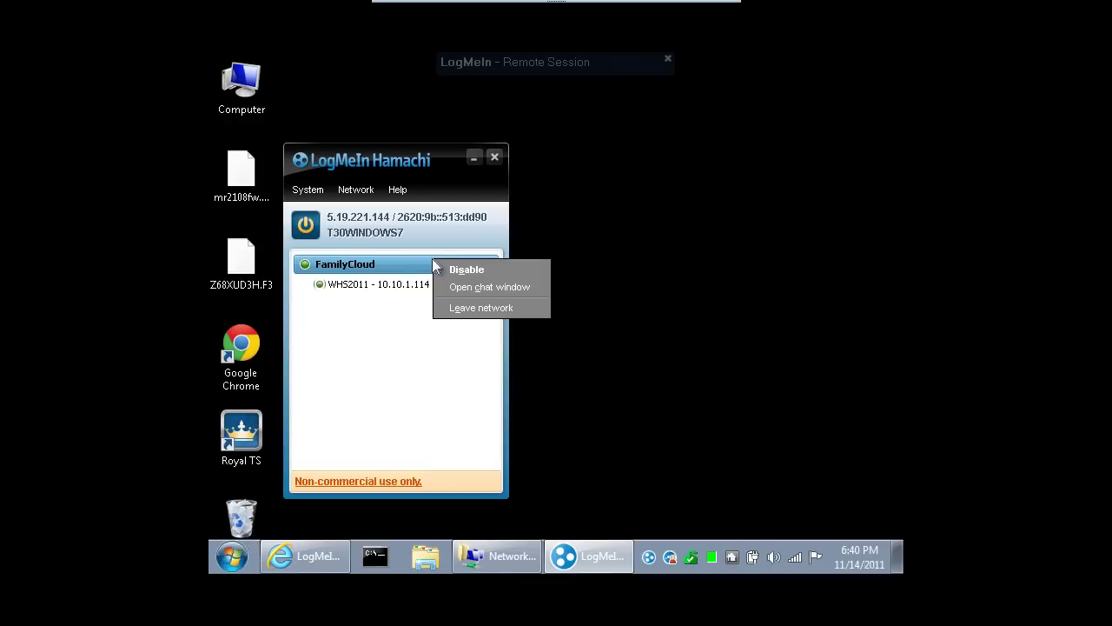
{"action": "left_click", "coordinate": [404, 265]}
{"action": "left_click", "coordinate": [491, 265]}
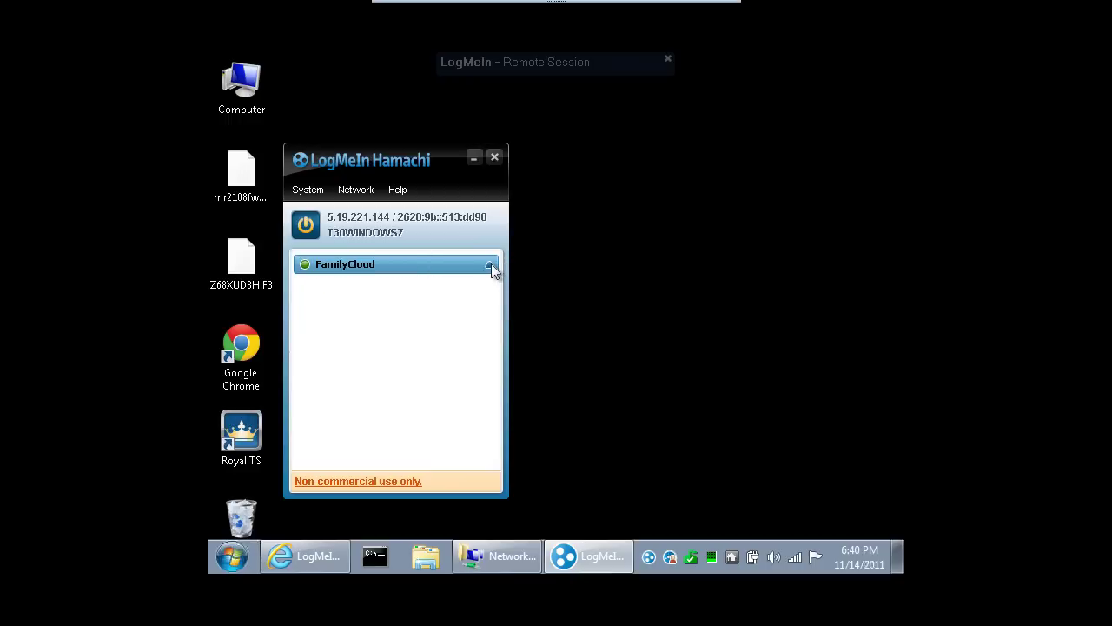
{"action": "left_click", "coordinate": [490, 265]}
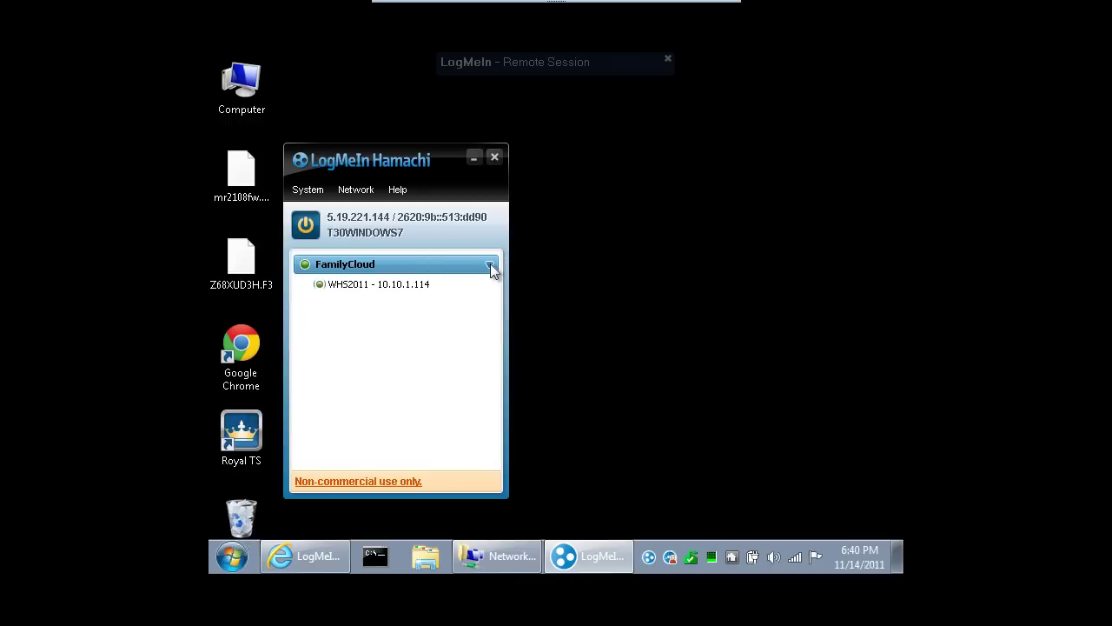
{"action": "right_click", "coordinate": [416, 289]}
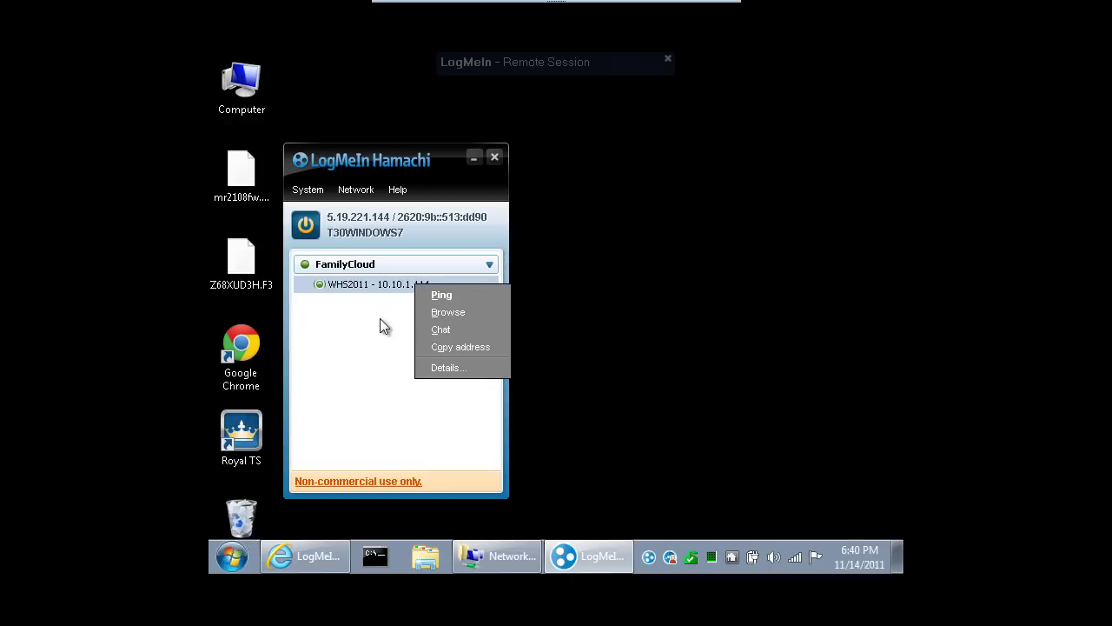
{"action": "left_click", "coordinate": [436, 368]}
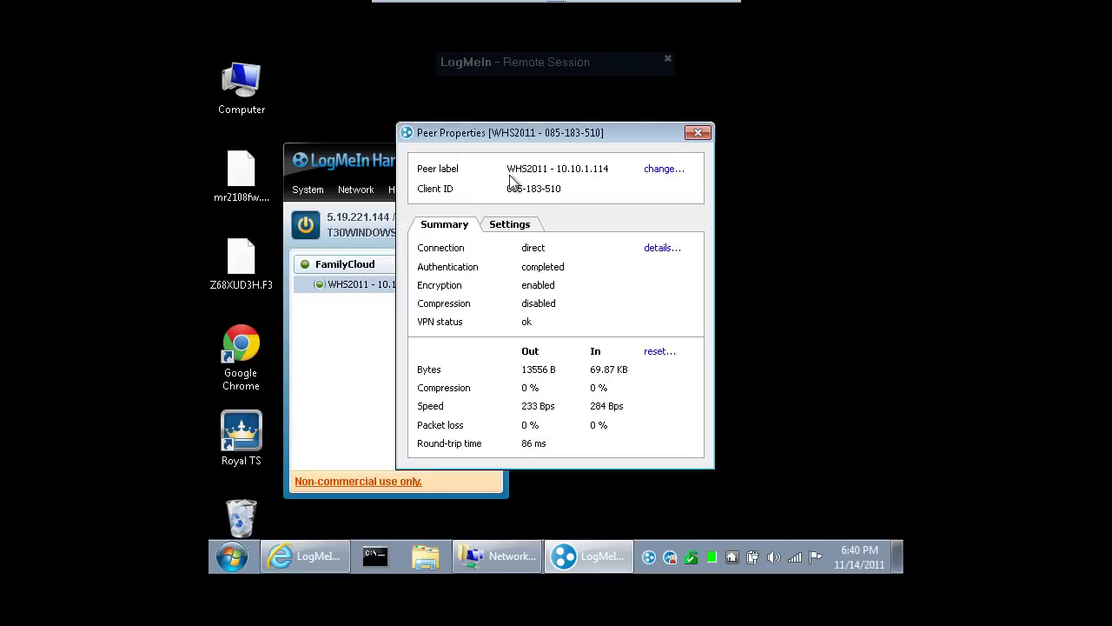
{"action": "left_click", "coordinate": [697, 132]}
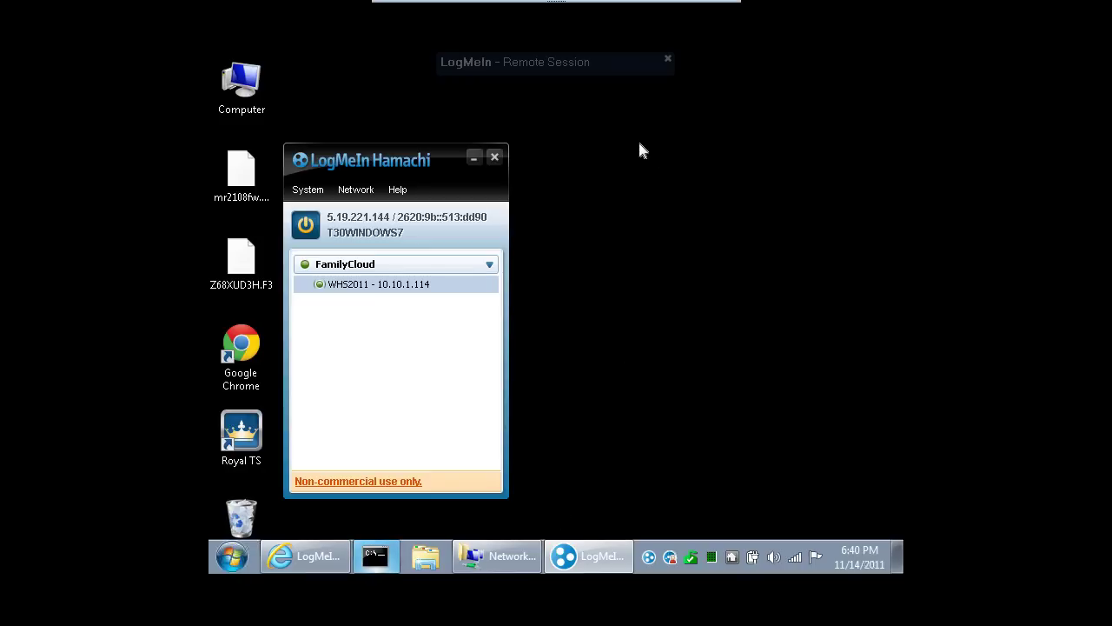
- Run ipconfig to list the laptop's network adapters
{"action": "type", "text": "ipconfig"}
{"action": "key", "text": "Return"}
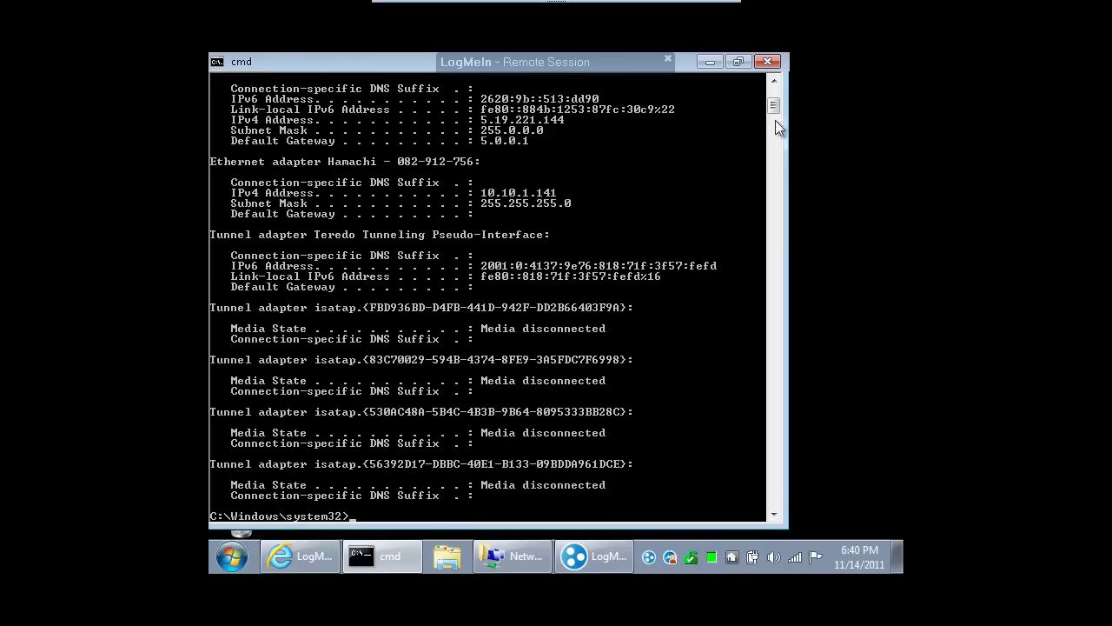
{"action": "left_click", "coordinate": [769, 93]}
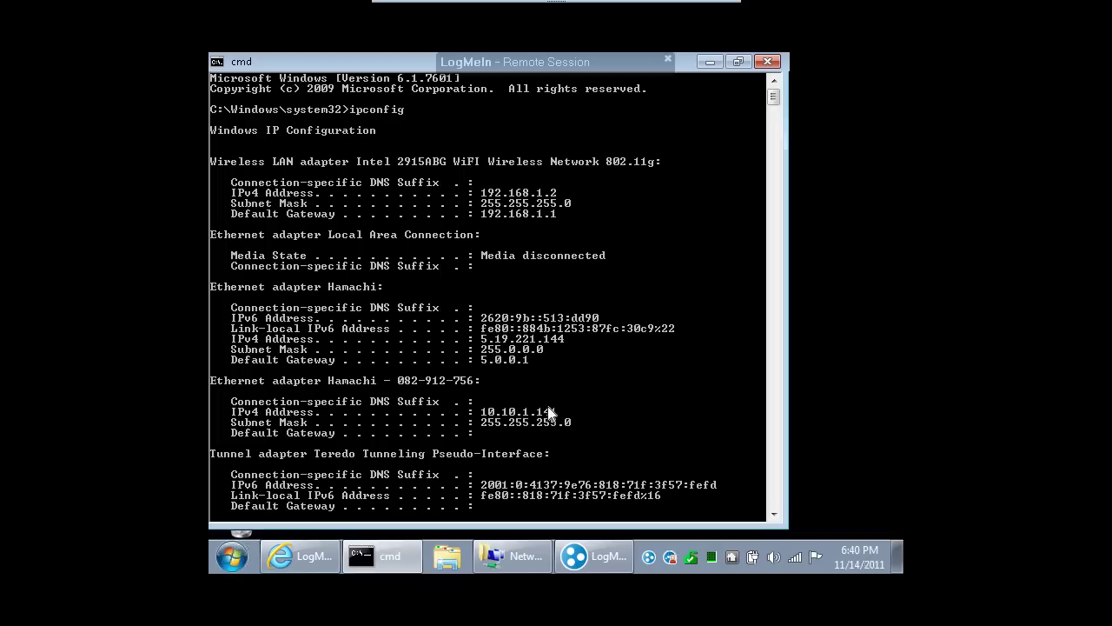
- Run ipconfig /all and scroll to the Hamachi adapter: IPv4 10.10.1.141, DHCP server 10.10.1.1
{"action": "type", "text": "ipconfig"}
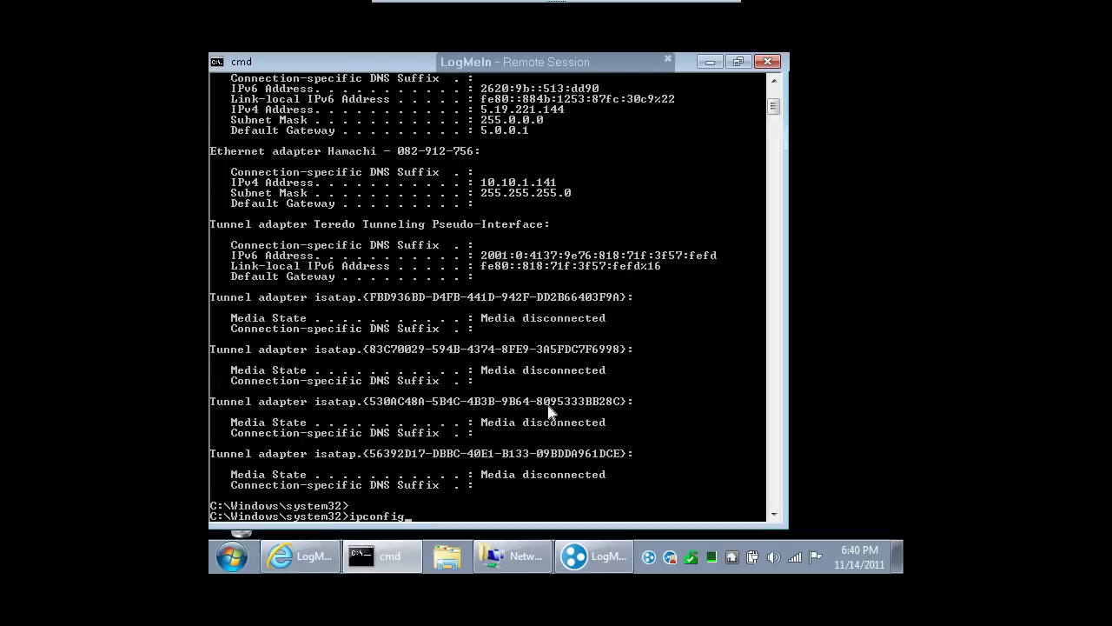
{"action": "type", "text": " /all"}
{"action": "key", "text": "Return"}
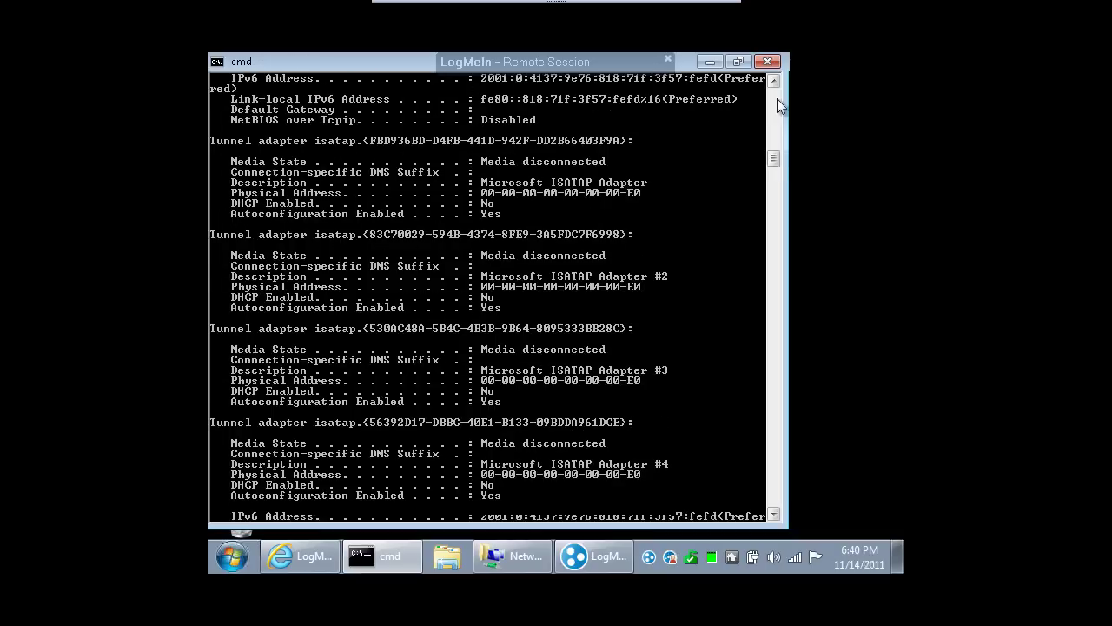
{"action": "left_click", "coordinate": [777, 98]}
{"action": "left_click", "coordinate": [775, 99]}
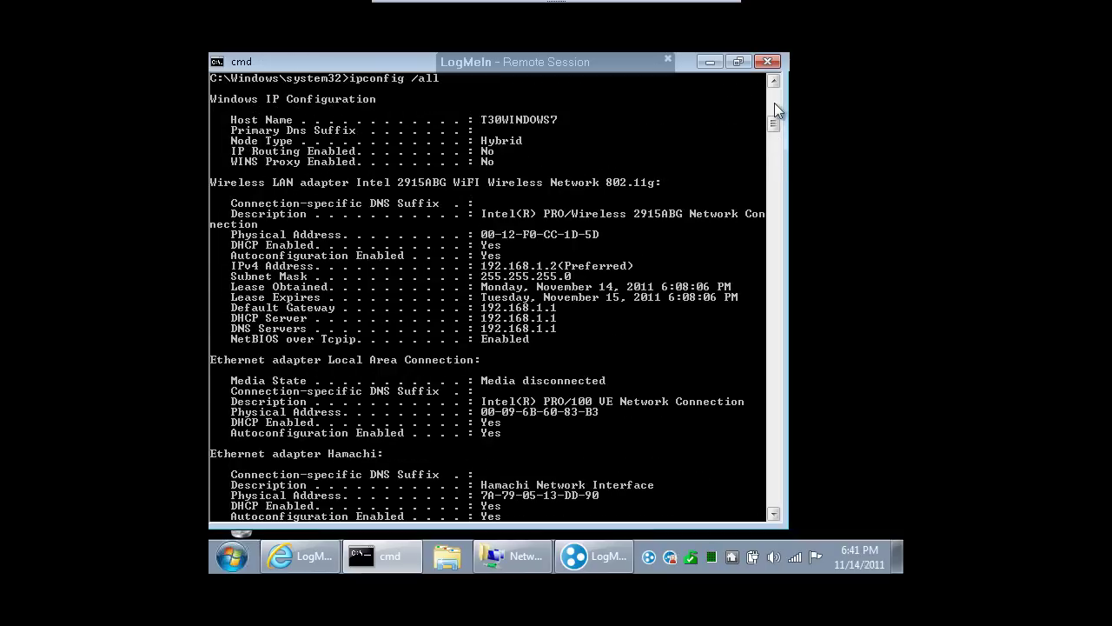
{"action": "left_click", "coordinate": [776, 212]}
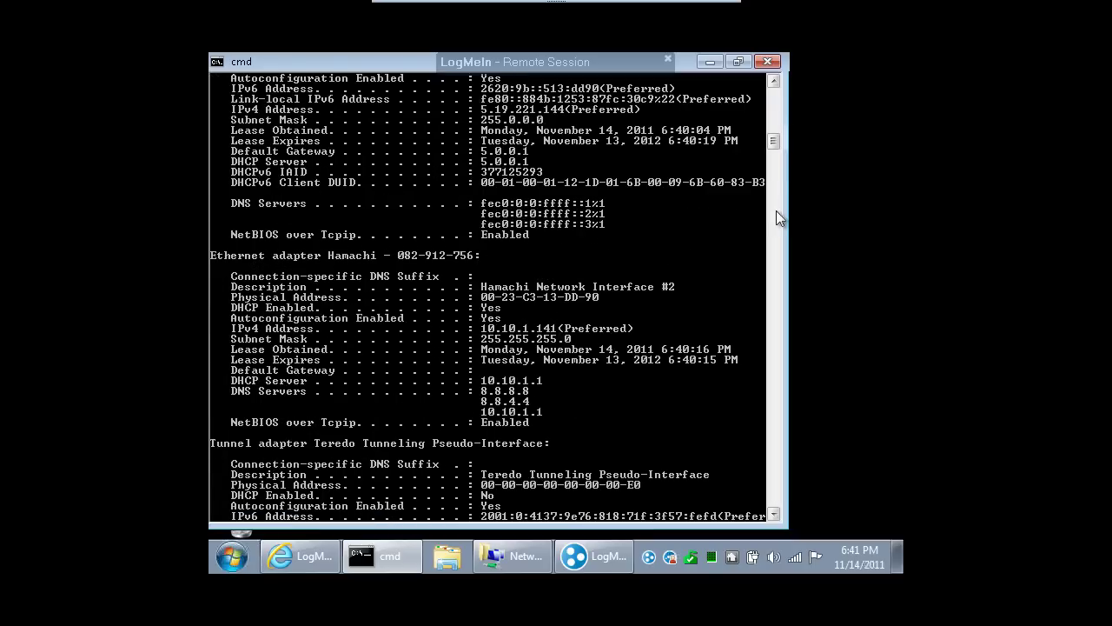
{"action": "left_click", "coordinate": [776, 212]}
{"action": "left_click", "coordinate": [777, 212]}
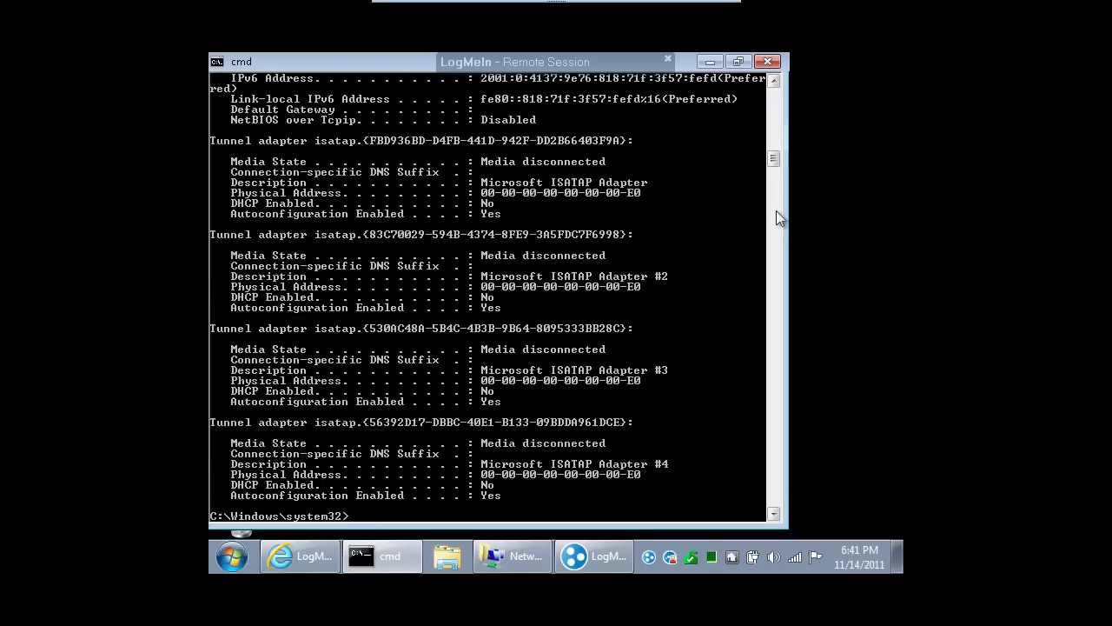
{"action": "left_click", "coordinate": [777, 212]}
{"action": "left_click", "coordinate": [776, 116]}
{"action": "left_click", "coordinate": [774, 112]}
{"action": "left_click", "coordinate": [774, 112]}
{"action": "left_click", "coordinate": [774, 112]}
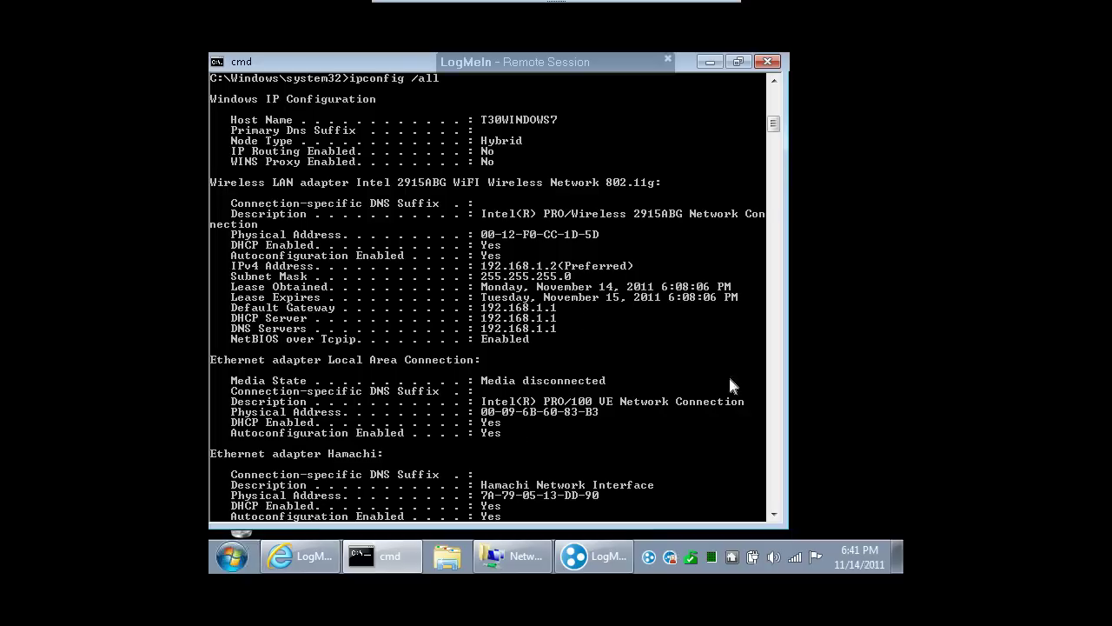
{"action": "left_click_drag", "start_coordinate": [776, 522], "coordinate": [777, 522]}
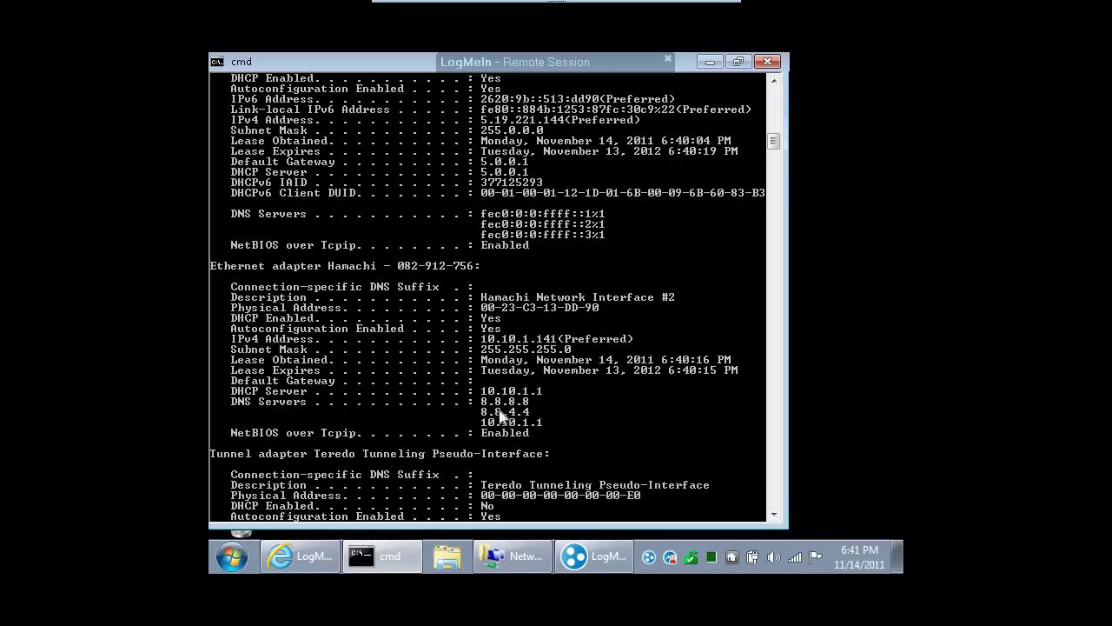
- In a new Internet Explorer tab, load the Linksys E4200 router at 10.10.1.1 and cancel its login
{"action": "left_click", "coordinate": [306, 559]}
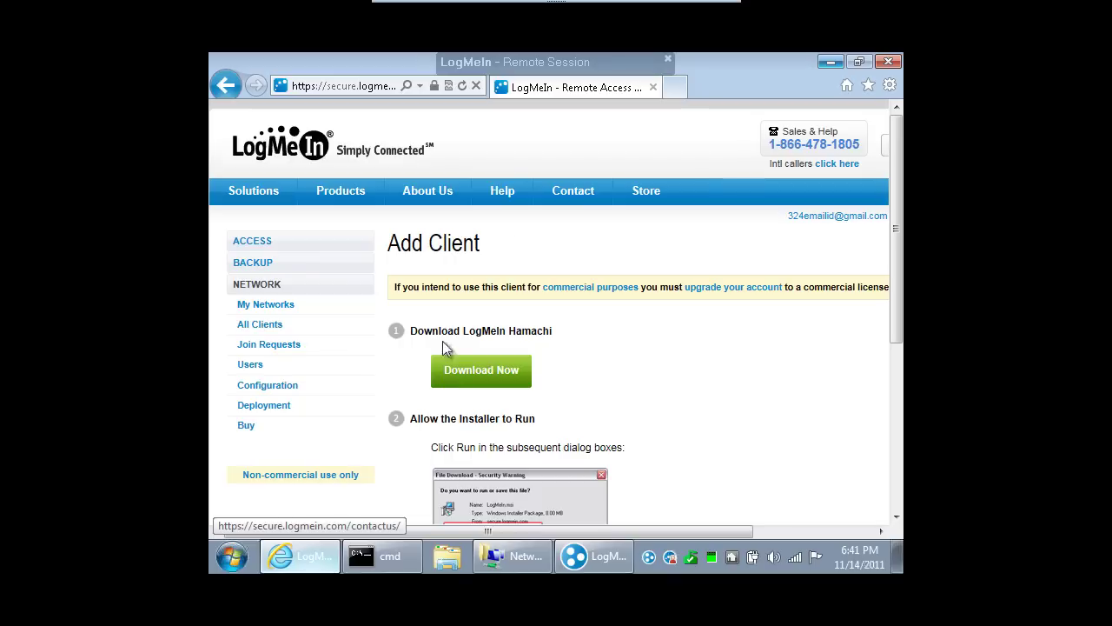
{"action": "left_click", "coordinate": [677, 87]}
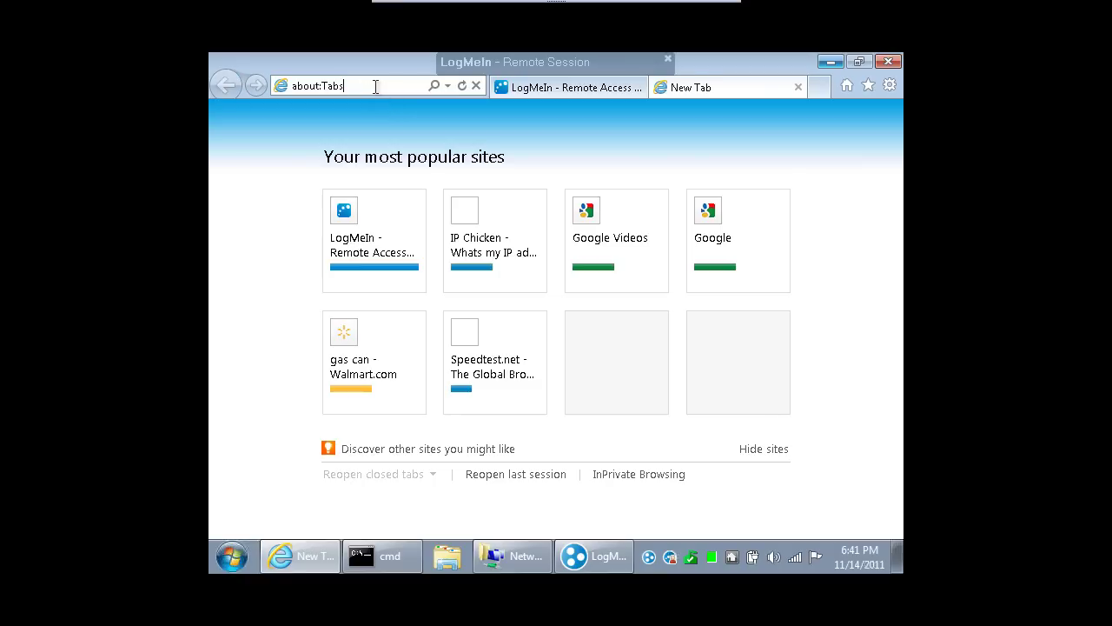
{"action": "left_click", "coordinate": [376, 86]}
{"action": "type", "text": "10.10.1.1/"}
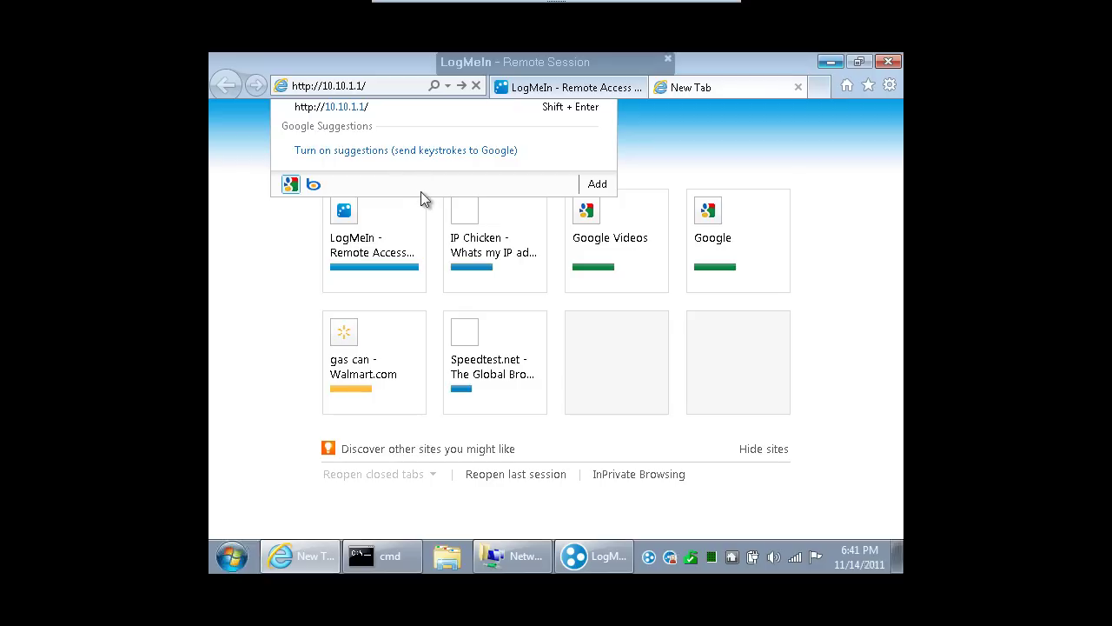
{"action": "left_click", "coordinate": [375, 86]}
{"action": "left_click", "coordinate": [376, 86]}
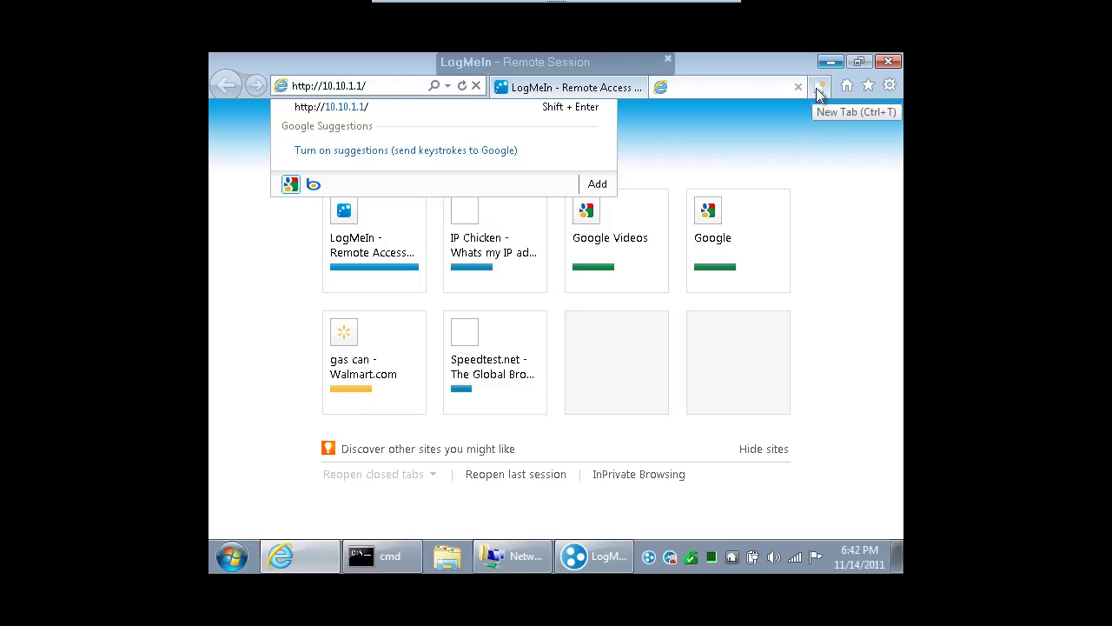
{"action": "left_click", "coordinate": [395, 90]}
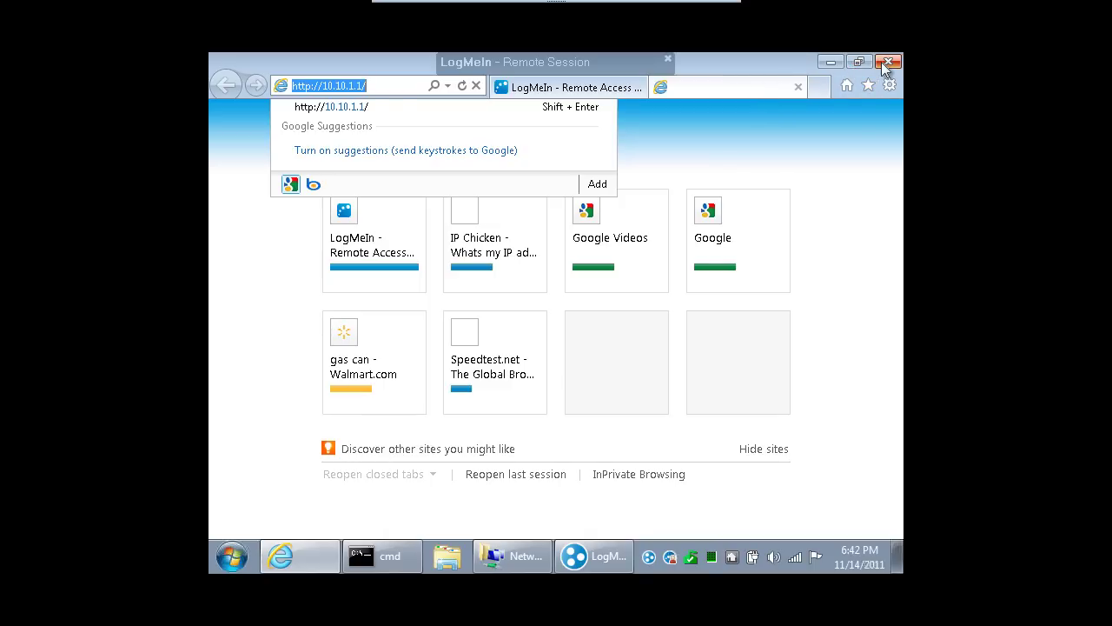
{"action": "left_click", "coordinate": [390, 87]}
{"action": "key", "text": "Return"}
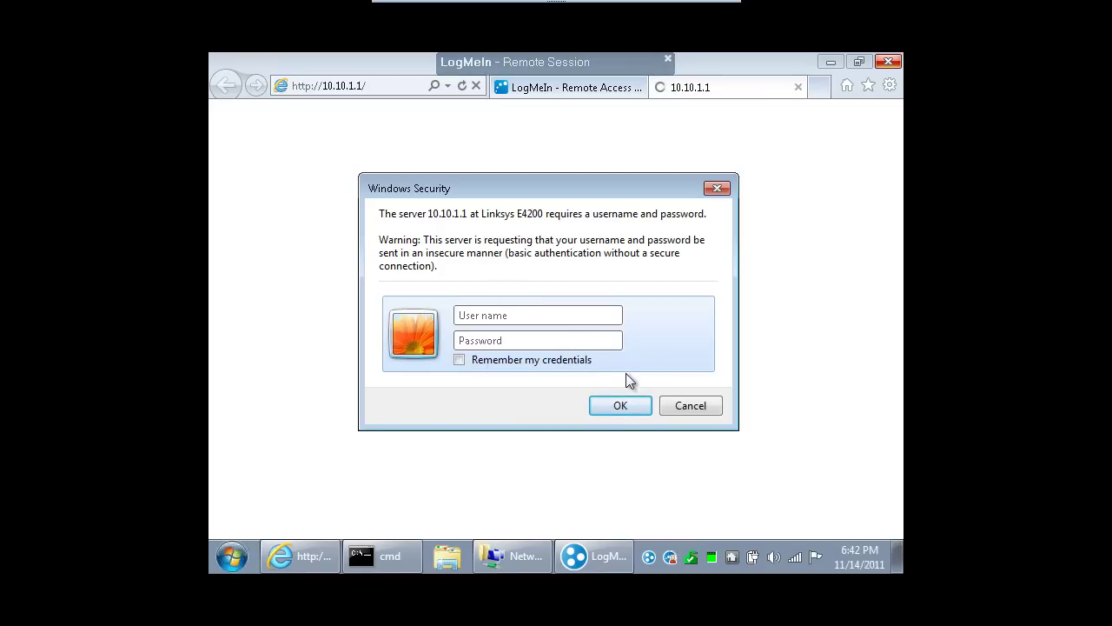
{"action": "left_click", "coordinate": [700, 402]}
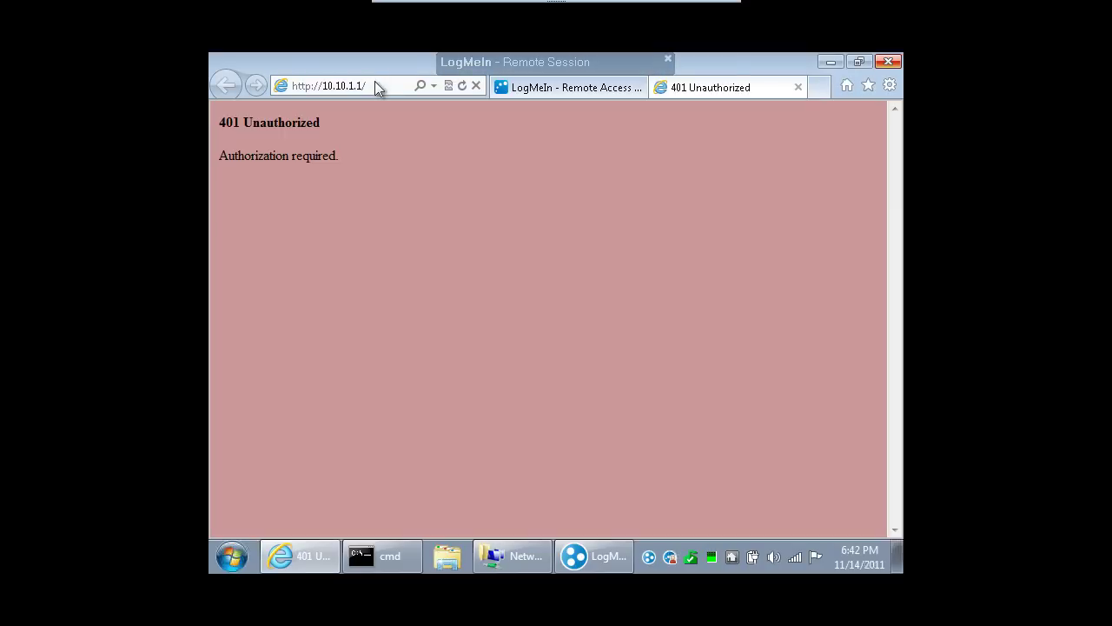
- Change the address to 10.10.1.8 to open the Brother HL-2070N printer page
{"action": "left_click", "coordinate": [377, 86]}
{"action": "key", "text": "BackSpace"}
{"action": "key", "text": "BackSpace"}
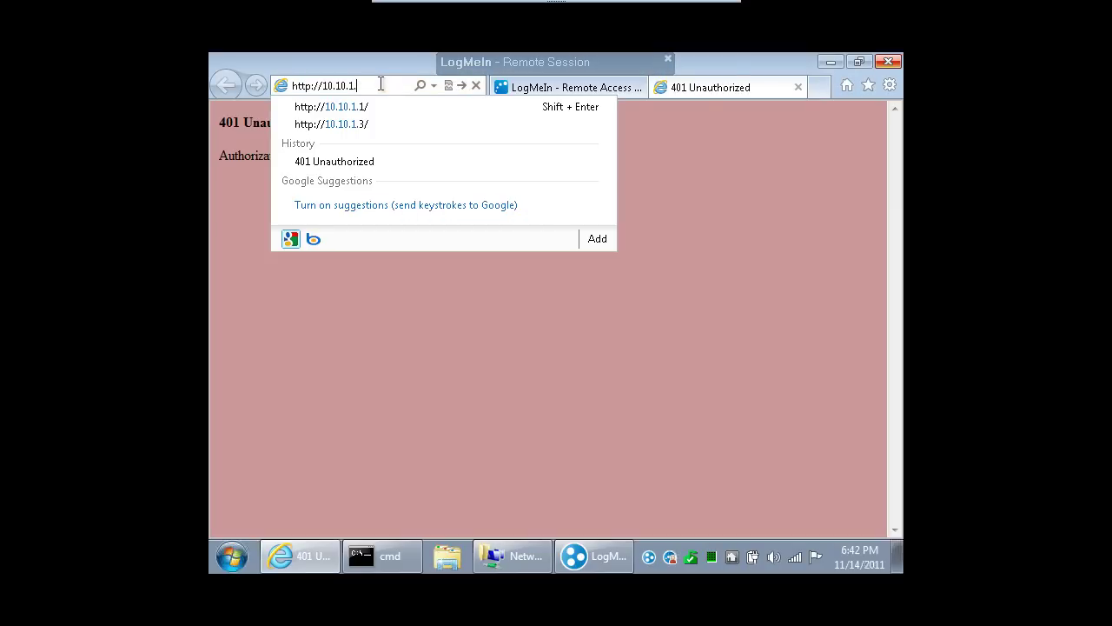
{"action": "type", "text": "8"}
{"action": "key", "text": "Return"}
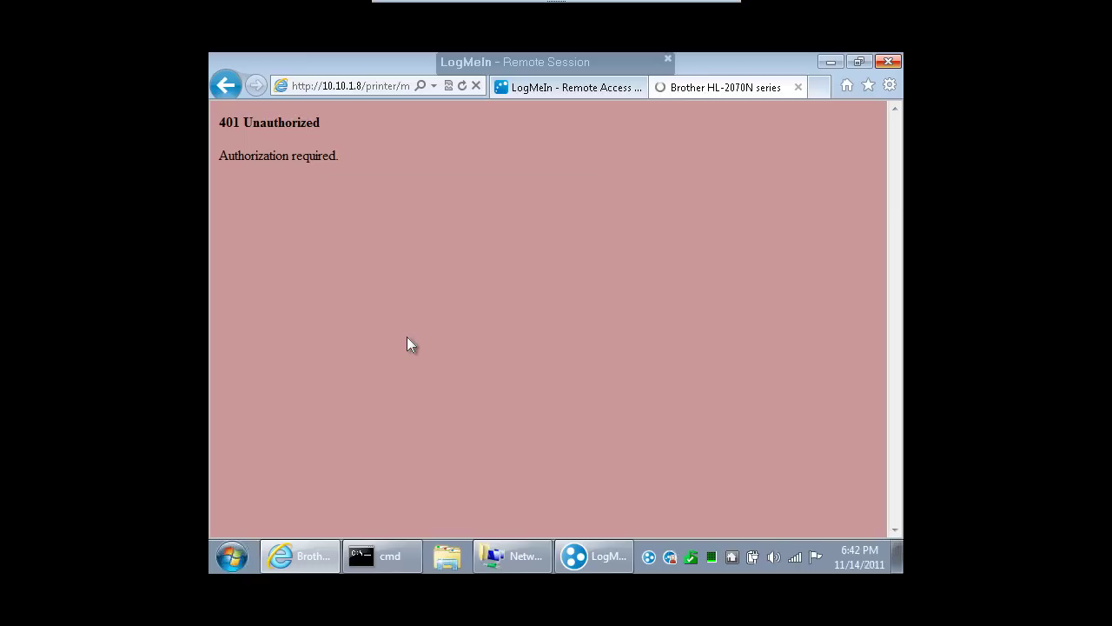